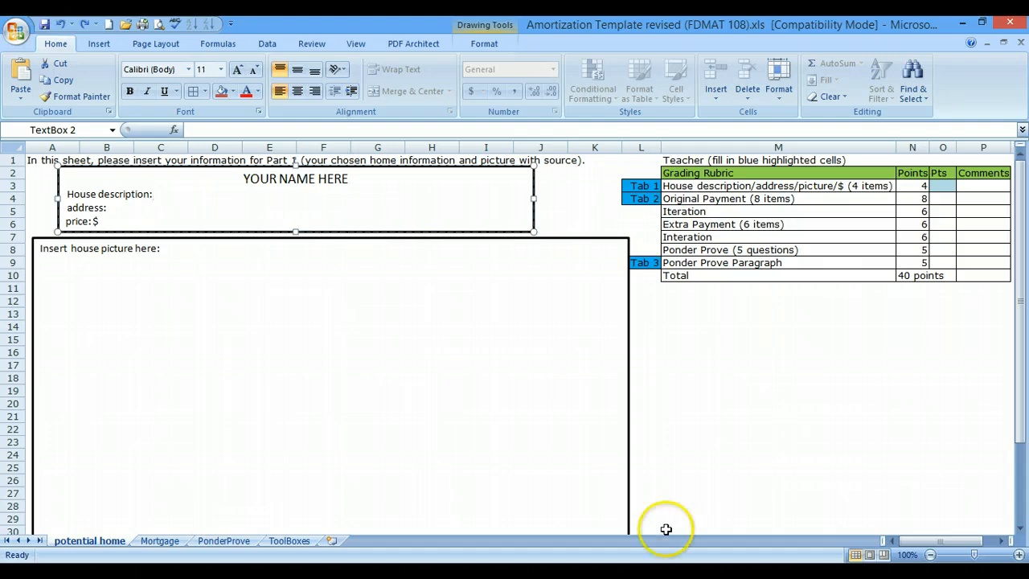
# - Switch to the Rattan, Oklahoma homesite listing in Firefox and copy its main photo showing the house exterior
pyautogui.click(495, 574)
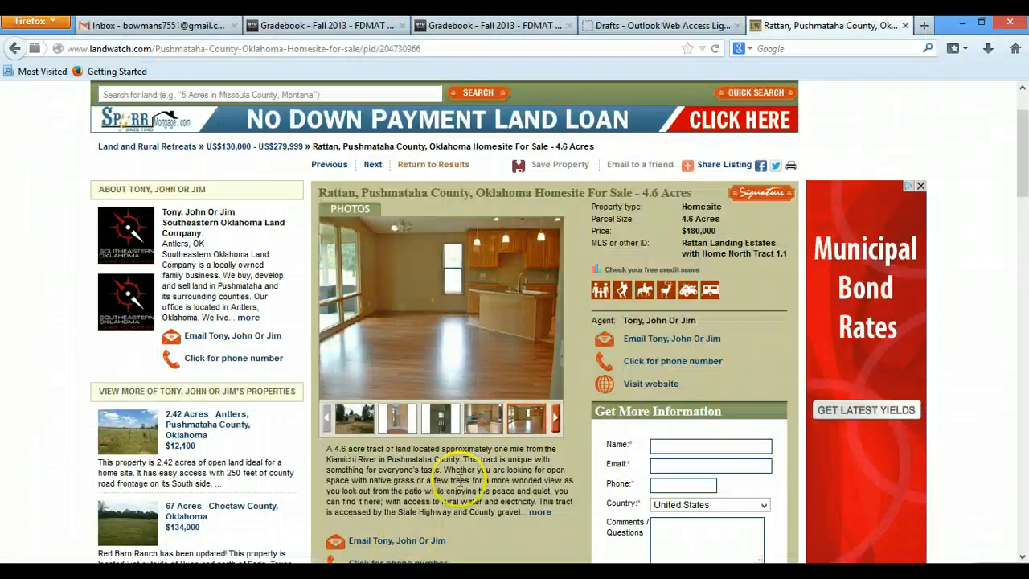
pyautogui.click(356, 438)
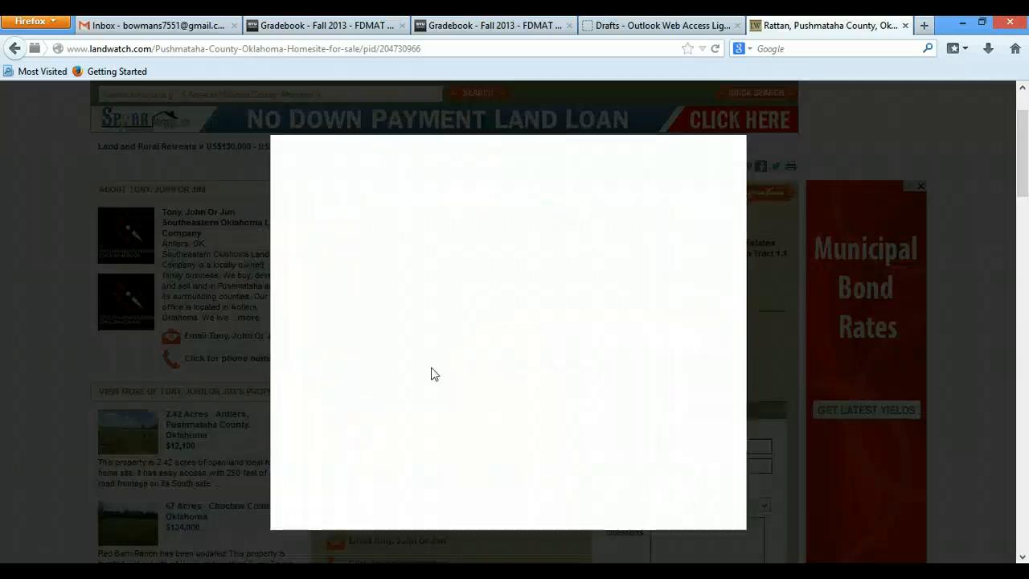
pyautogui.rightClick(490, 303)
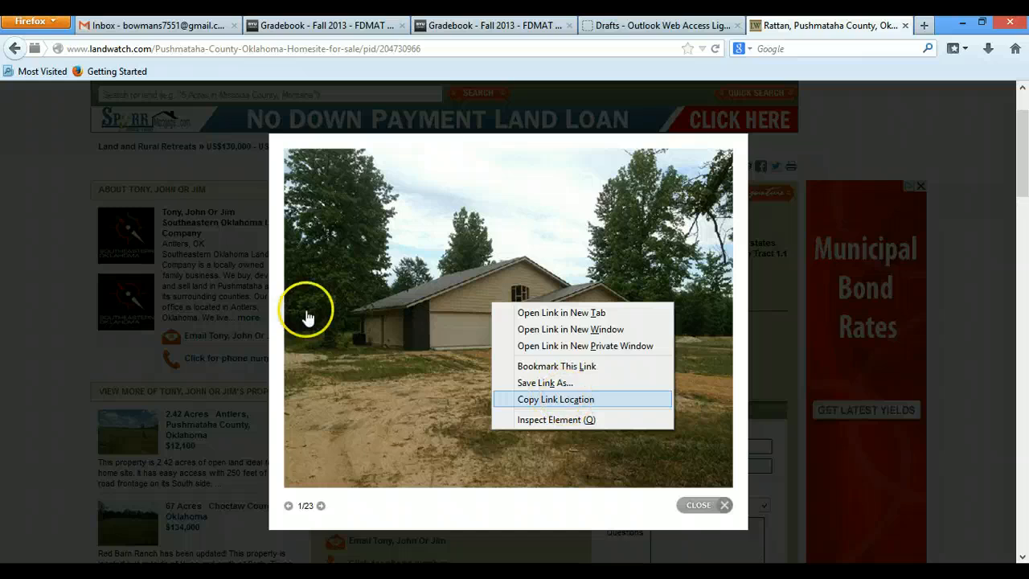
pyautogui.click(694, 503)
pyautogui.click(696, 505)
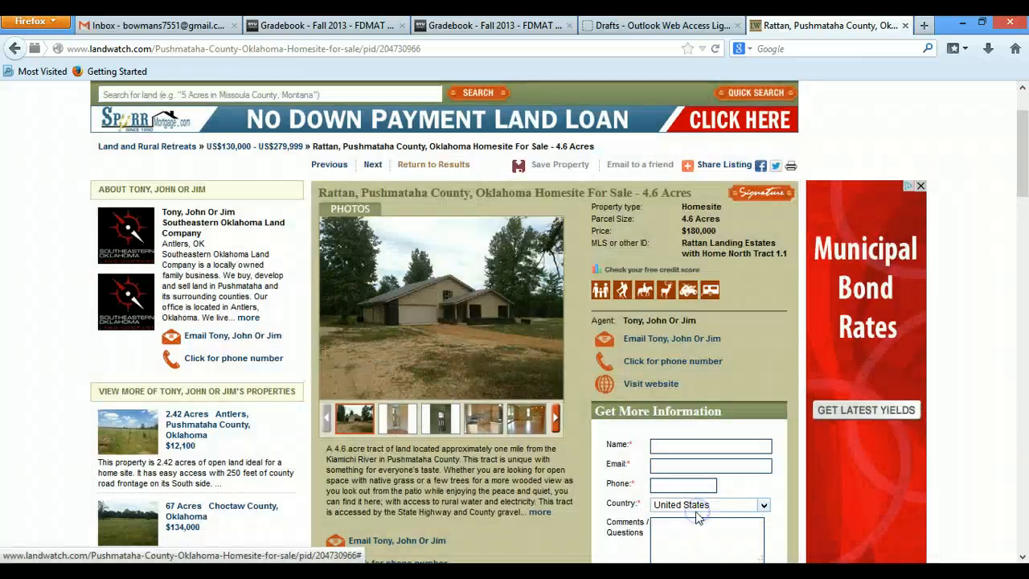
pyautogui.rightClick(392, 281)
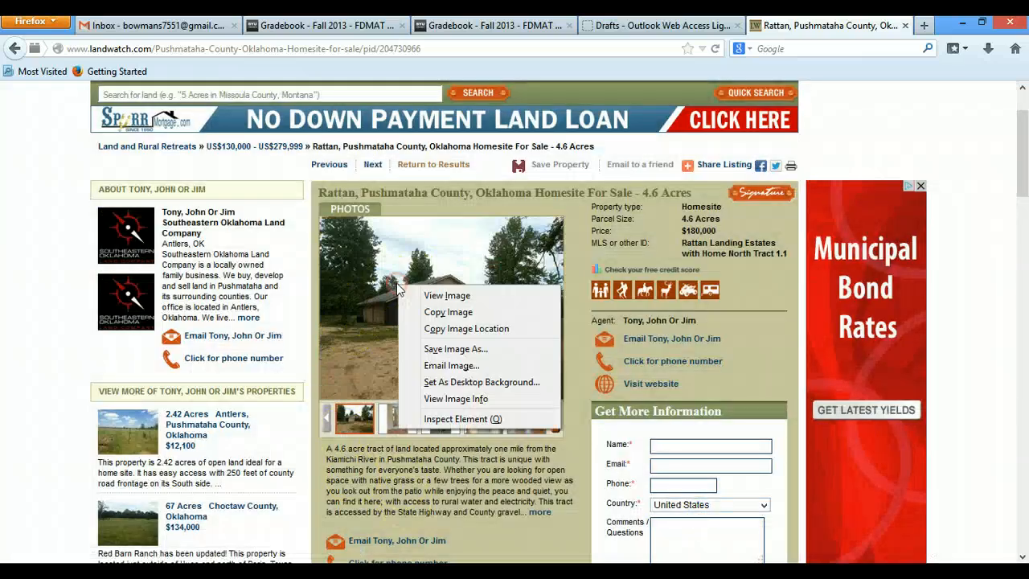
pyautogui.click(442, 317)
# - Switch back to Excel, paste the house photo into the picture box and enlarge it to nearly the box's width
pyautogui.hotkey('alt', 'Tab')
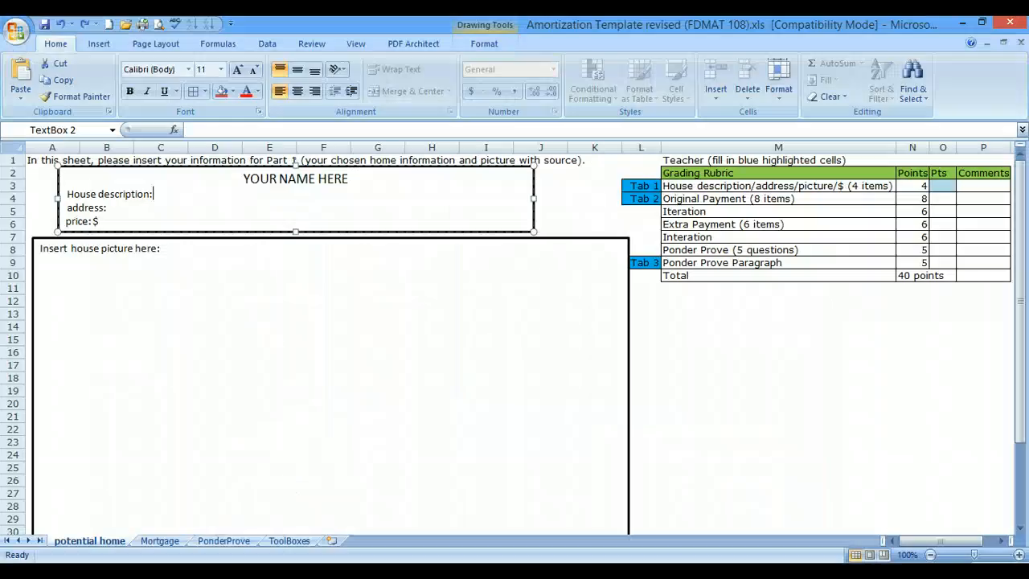
pyautogui.click(275, 341)
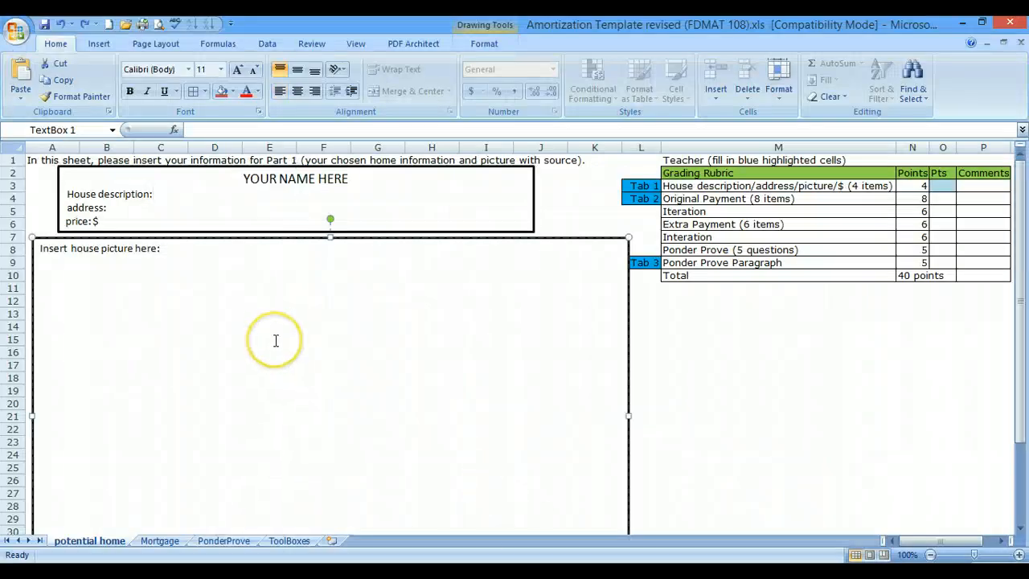
pyautogui.hotkey('ctrl', 'v')
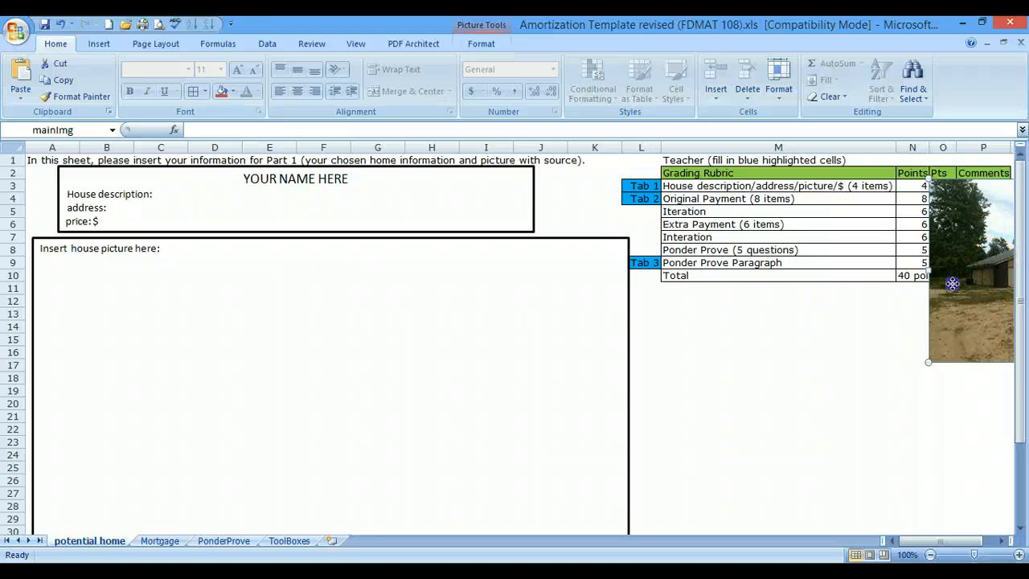
pyautogui.moveTo(952, 283); pyautogui.dragTo(133, 402)
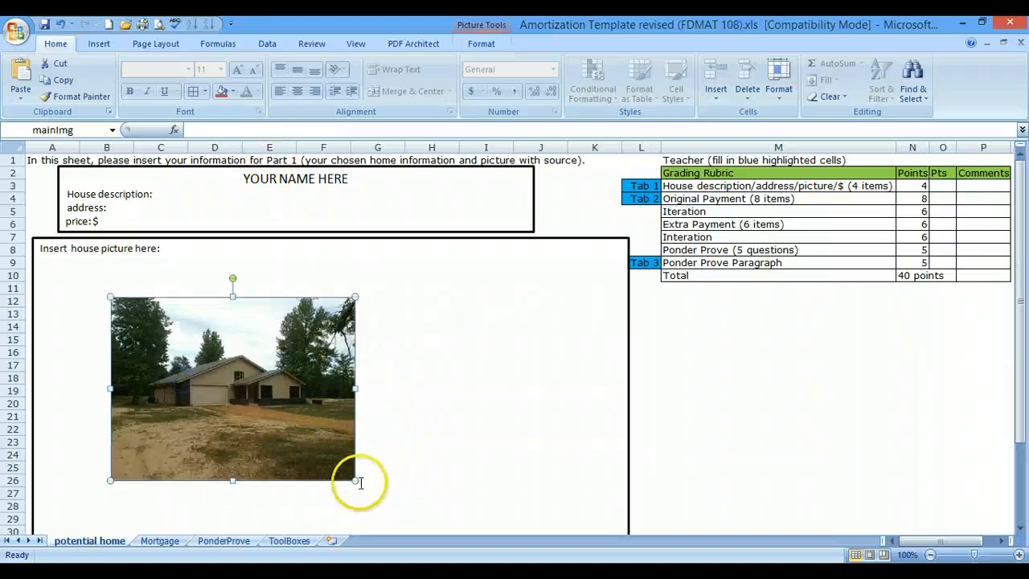
pyautogui.moveTo(356, 481); pyautogui.dragTo(547, 491)
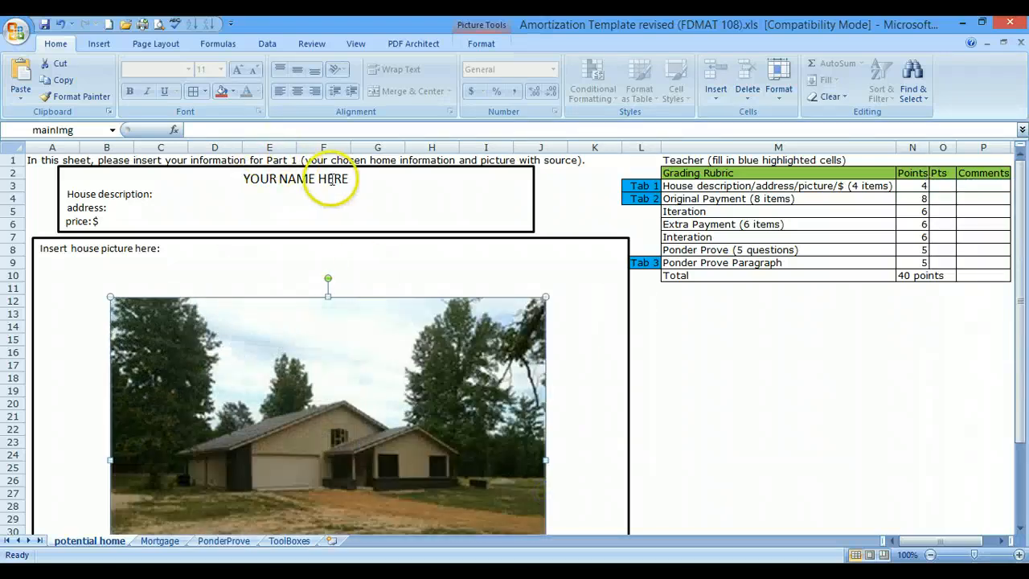
# - Replace the placeholder YOUR NAME HERE with the student's full name
pyautogui.moveTo(356, 180); pyautogui.dragTo(241, 187)
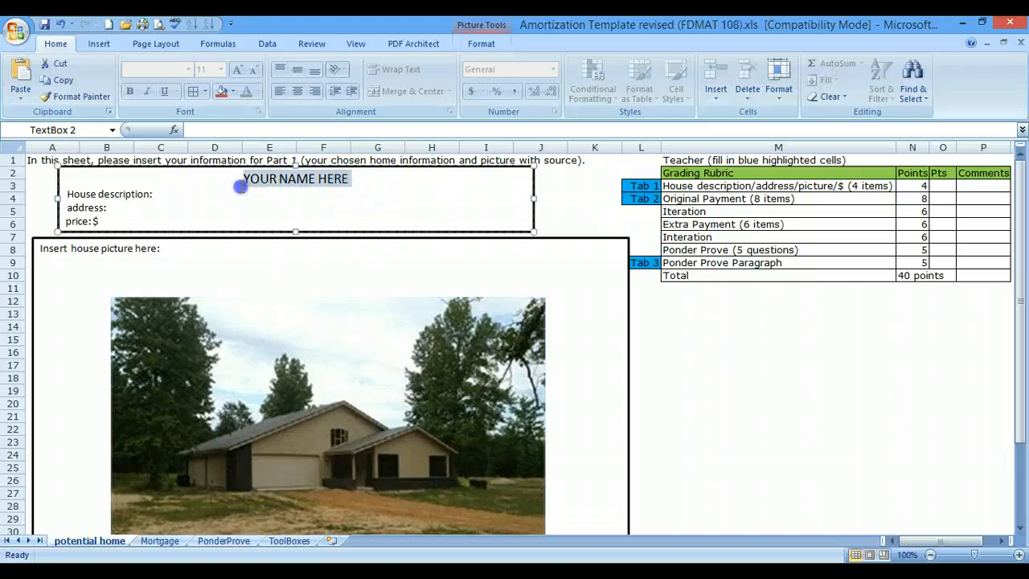
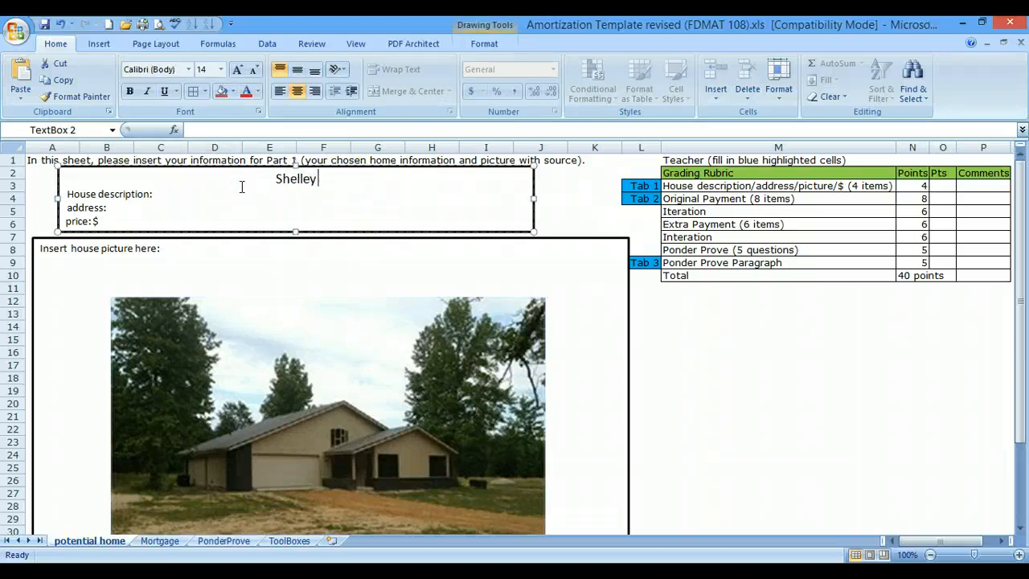
# - Copy the second paragraph of the expanded property description, starting "The home on this tract is brand new", from the Firefox listing
pyautogui.click(242, 186)
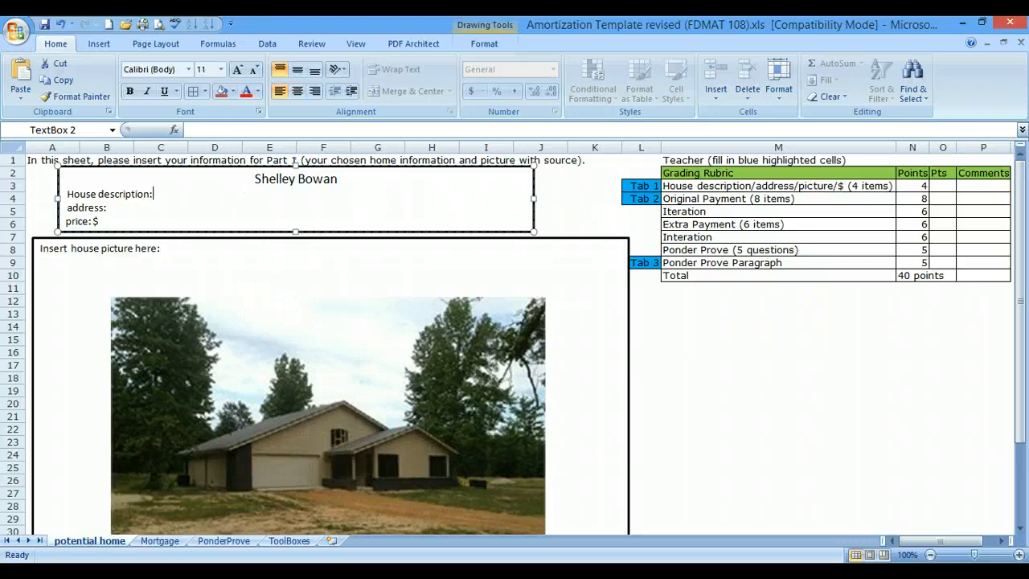
pyautogui.hotkey('alt', 'Tab')
pyautogui.scroll(-2, 456, 487)
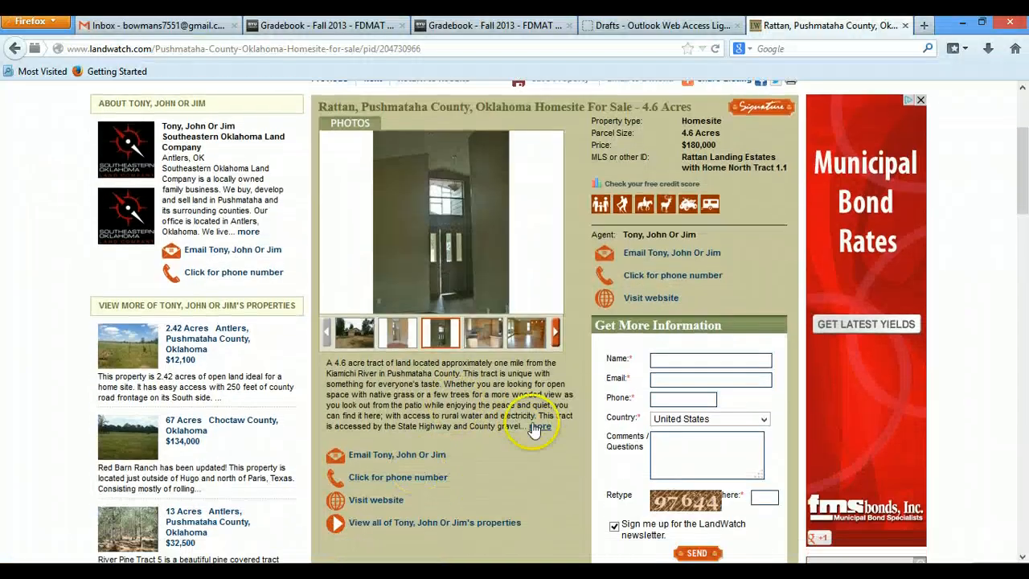
pyautogui.click(537, 427)
pyautogui.moveTo(325, 447); pyautogui.dragTo(547, 549)
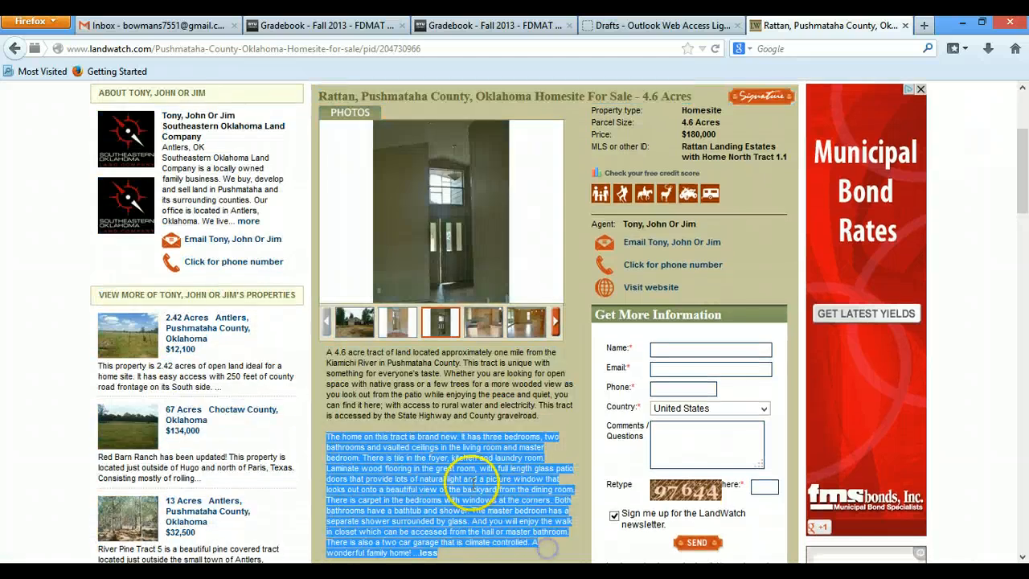
pyautogui.rightClick(475, 480)
pyautogui.click(501, 494)
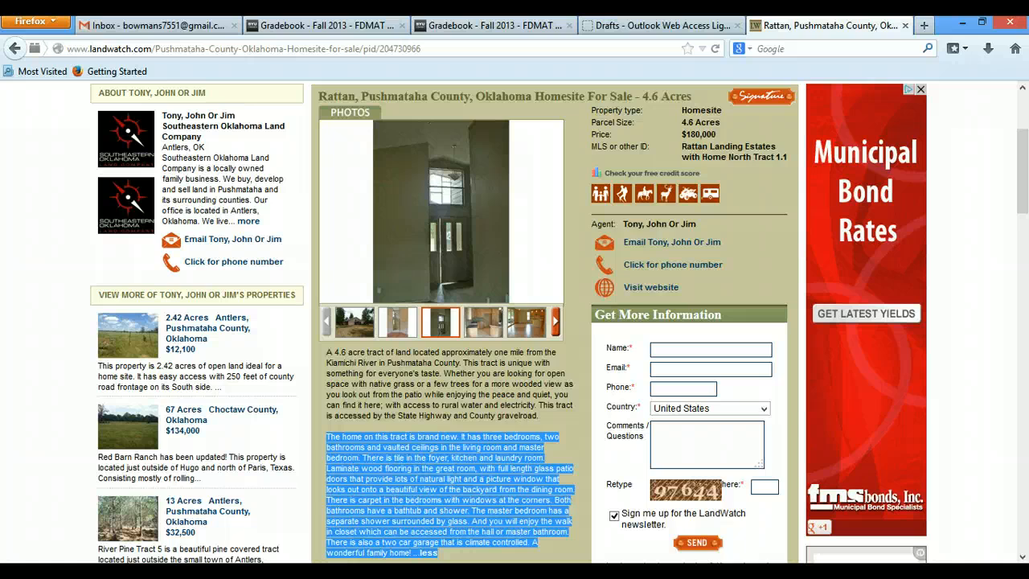
# - Paste the text after "House description:" in Excel and delete everything from "There is tile in the foyer" onward
pyautogui.hotkey('alt', 'Tab')
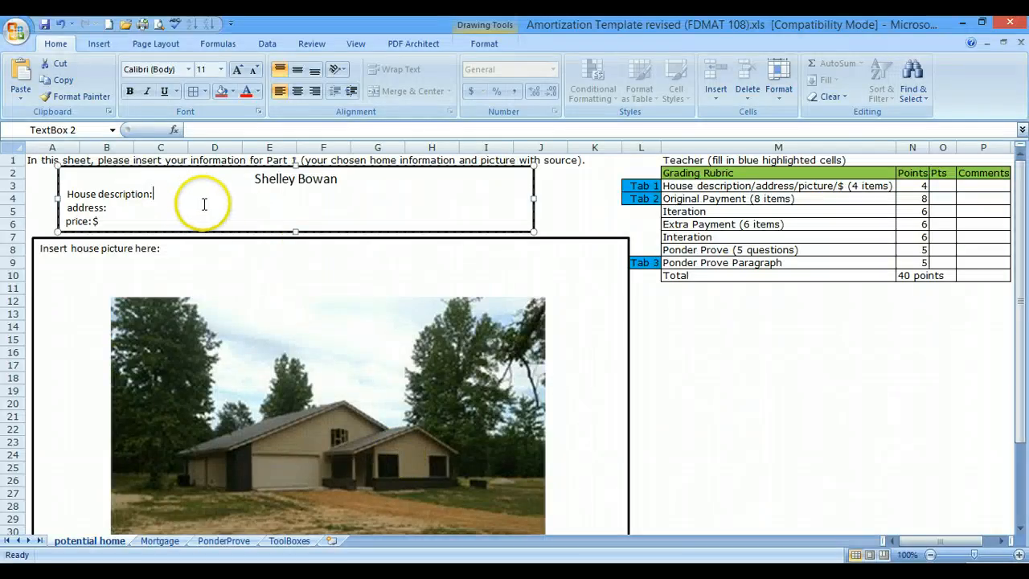
pyautogui.hotkey('ctrl', 'v')
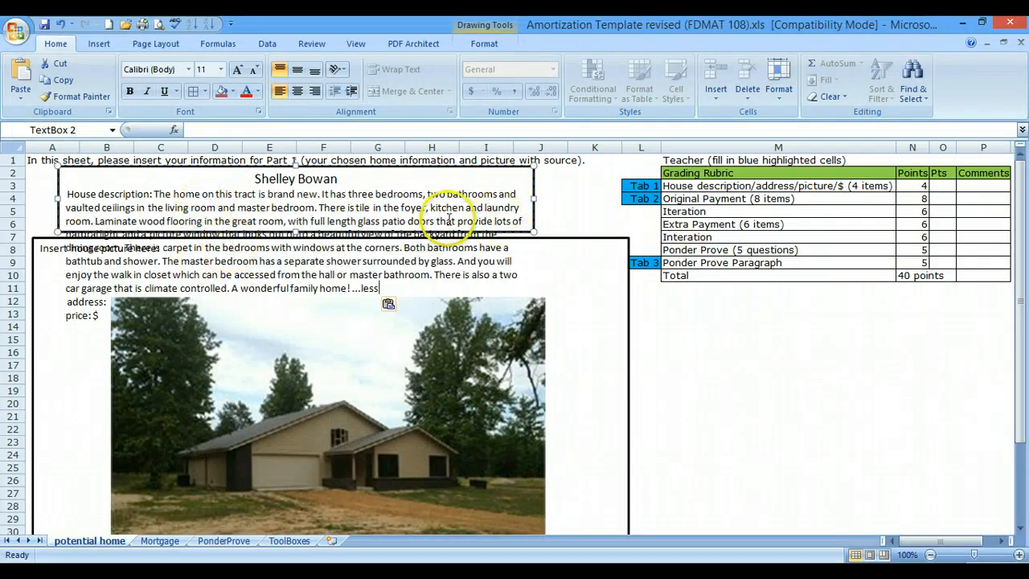
pyautogui.click(492, 211)
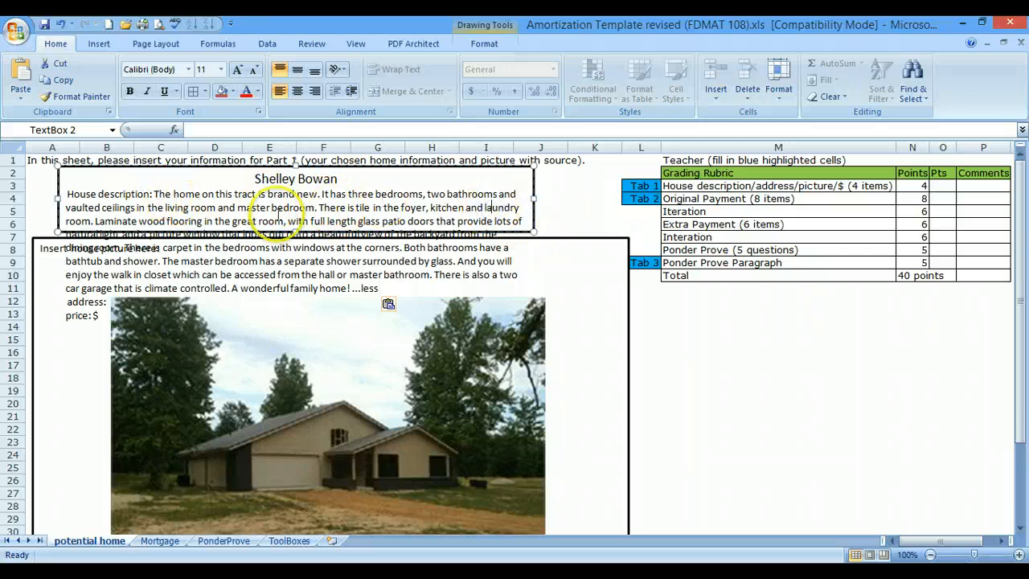
pyautogui.moveTo(380, 289); pyautogui.dragTo(321, 209)
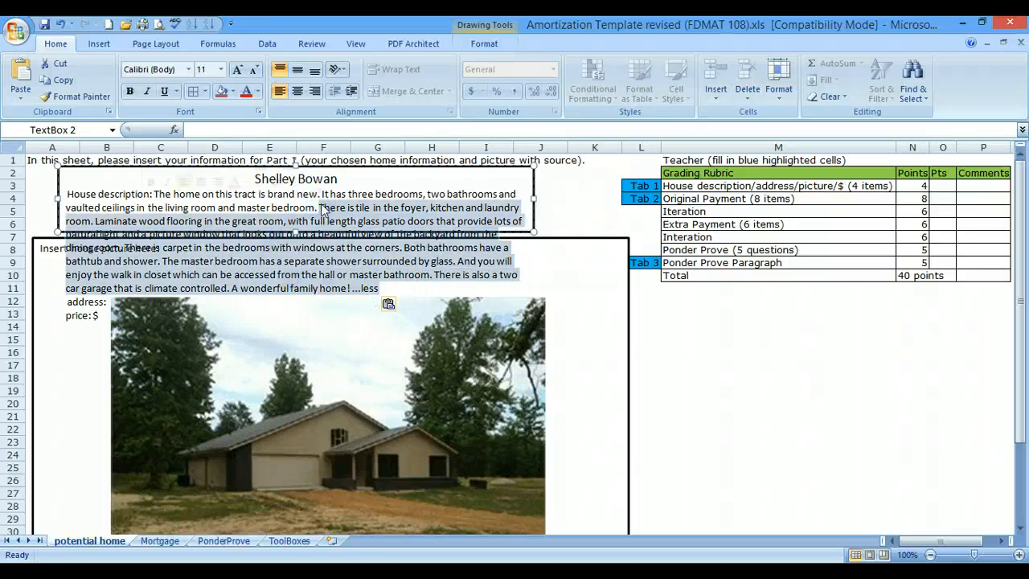
pyautogui.press('Delete')
# - Fill in the house's street address and a price of $180,000 below the description
pyautogui.click(145, 221)
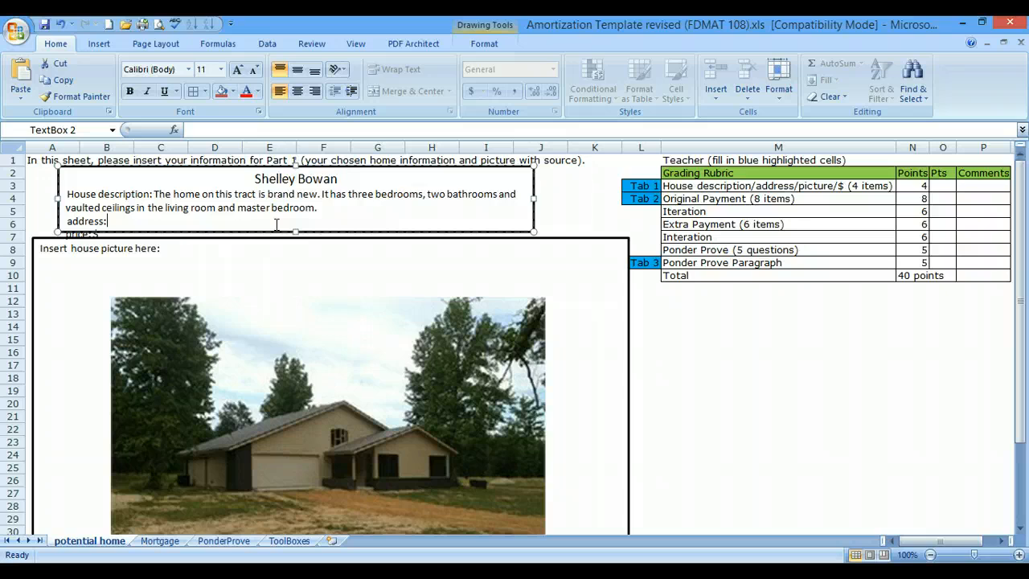
pyautogui.press('BackSpace')
pyautogui.press('BackSpace')
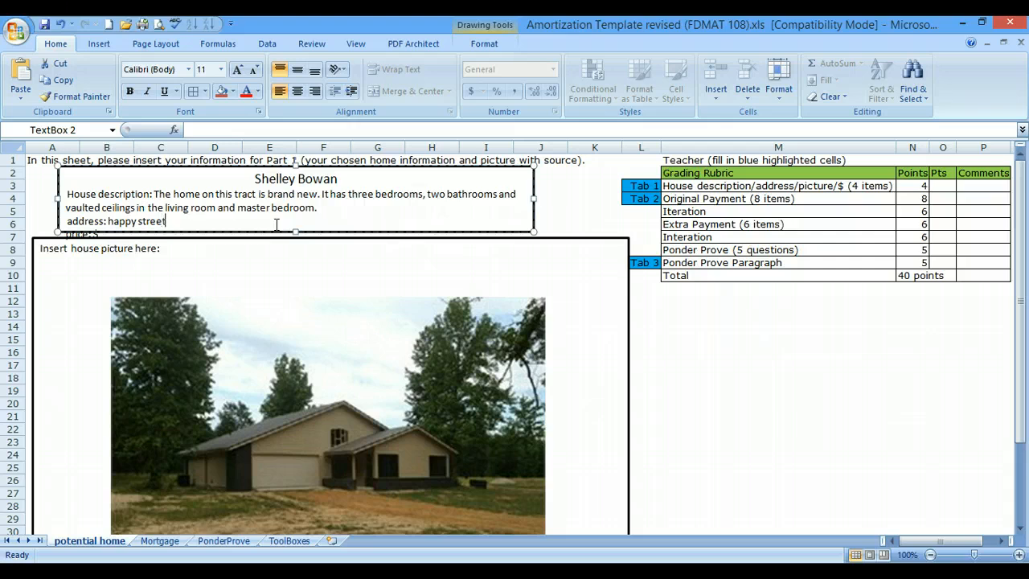
# - Extend the house information text box downward so that the price line fits inside its border
pyautogui.moveTo(296, 231); pyautogui.dragTo(296, 239)
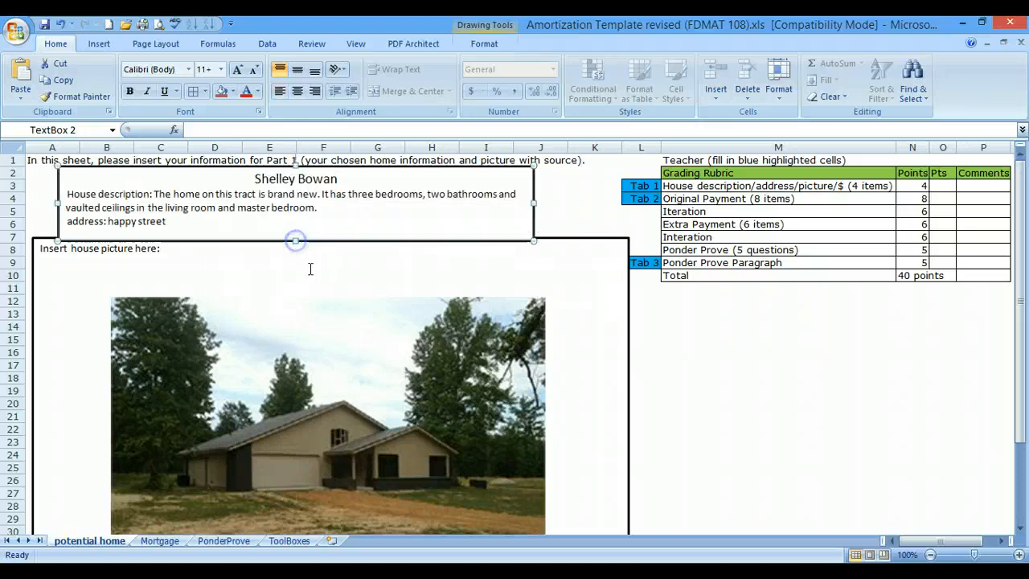
pyautogui.click(328, 268)
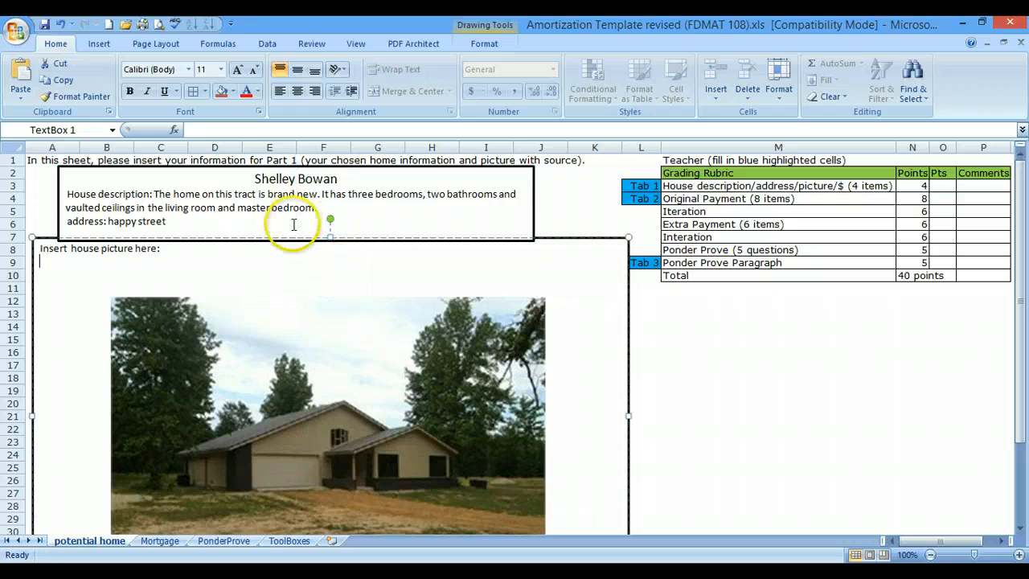
pyautogui.click(286, 222)
pyautogui.moveTo(533, 241); pyautogui.dragTo(533, 257)
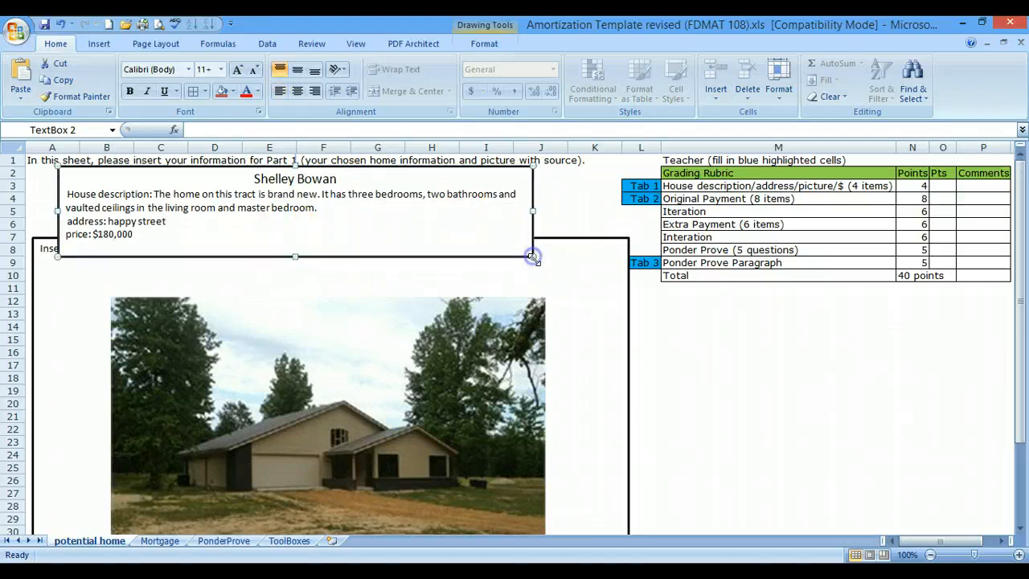
pyautogui.click(740, 391)
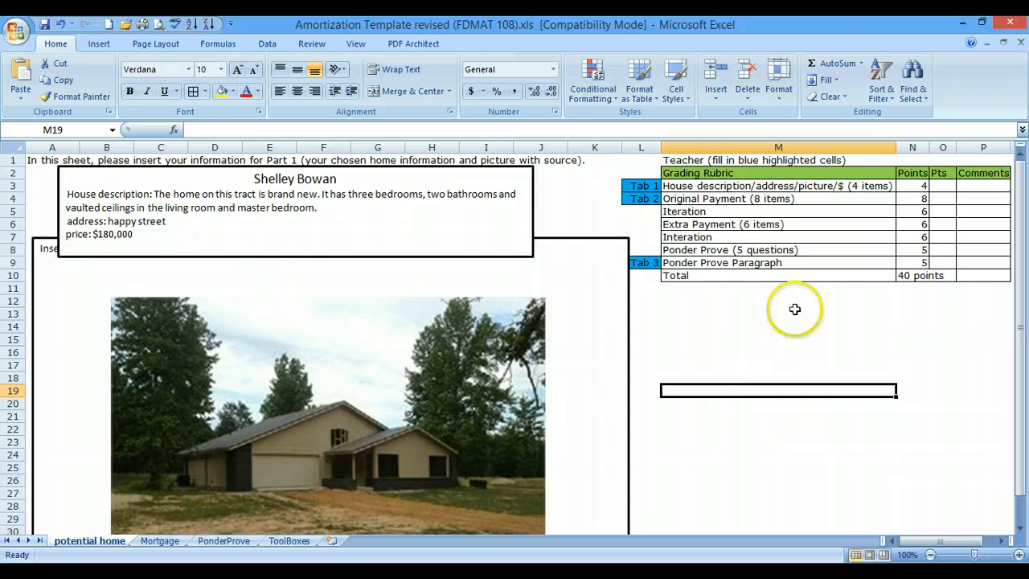
pyautogui.click(943, 185)
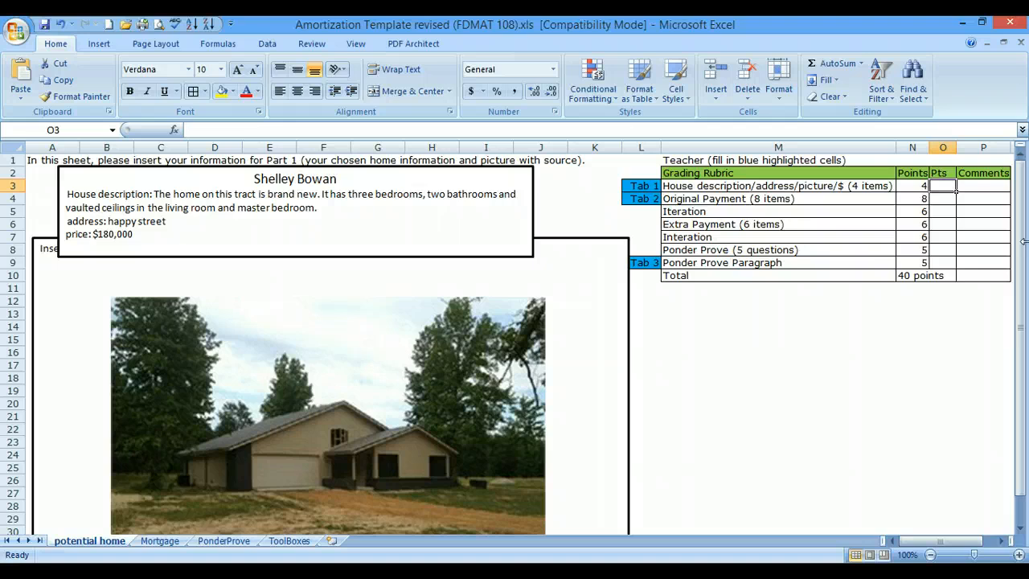
pyautogui.write('4')
pyautogui.press('BackSpace')
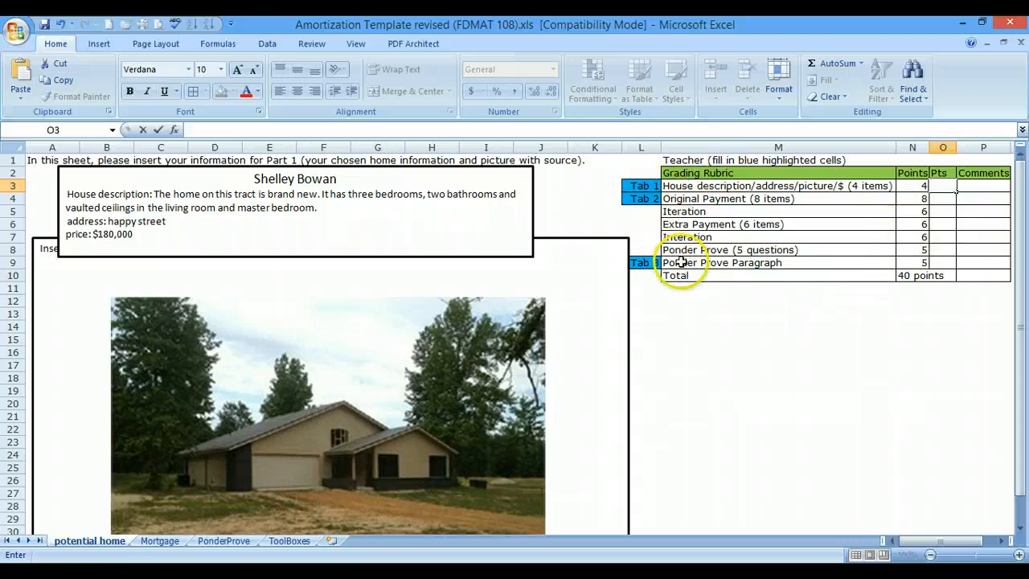
pyautogui.press('Return')
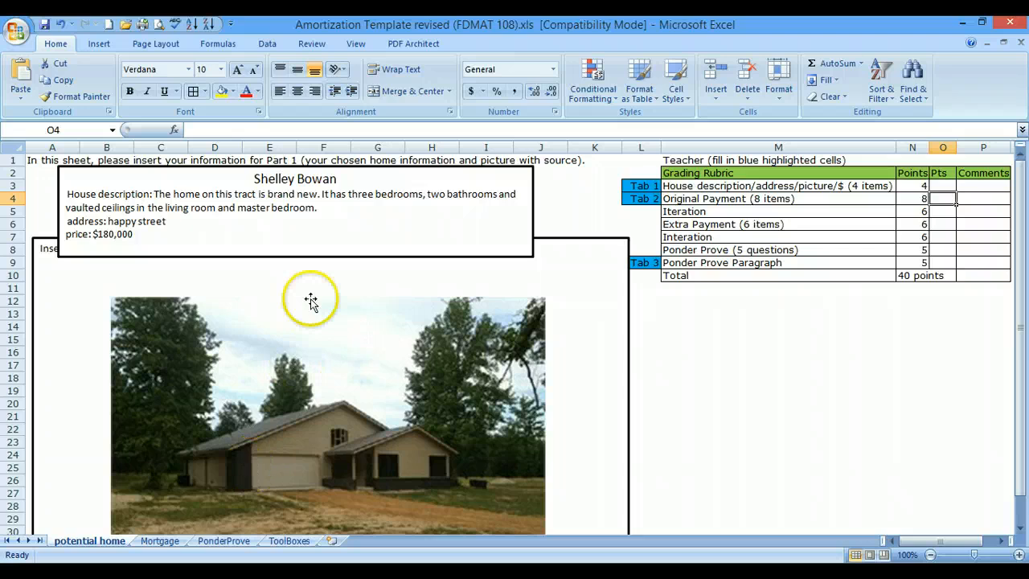
# - Correct the spelling of the surname in the text box heading by adding the missing letter
pyautogui.click(327, 177)
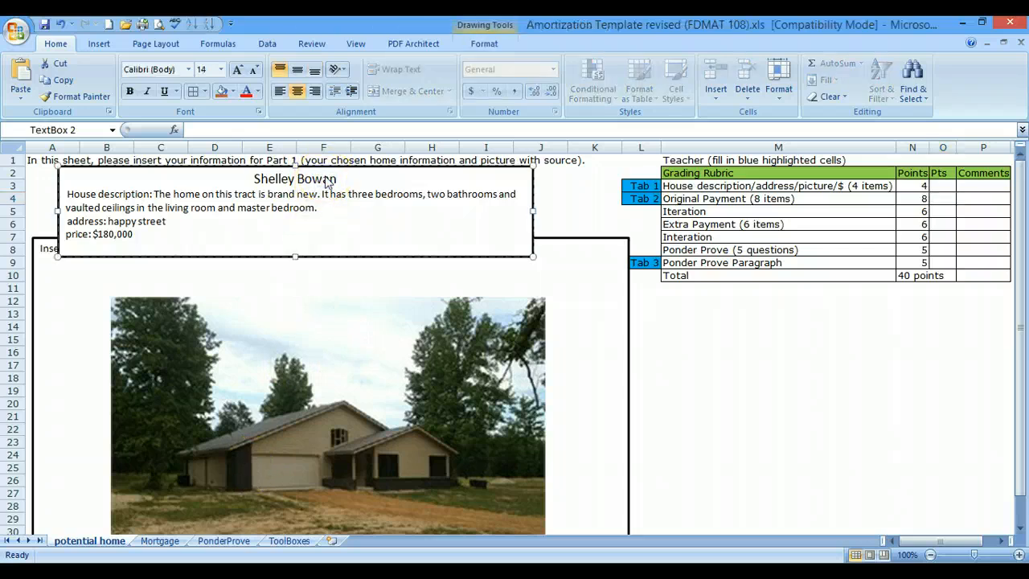
pyautogui.write('m')
# - On the Mortgage sheet, calculate the Original Scenario's Down Payment as =.05*D4 and enter Closing Costs of 2500
pyautogui.click(163, 542)
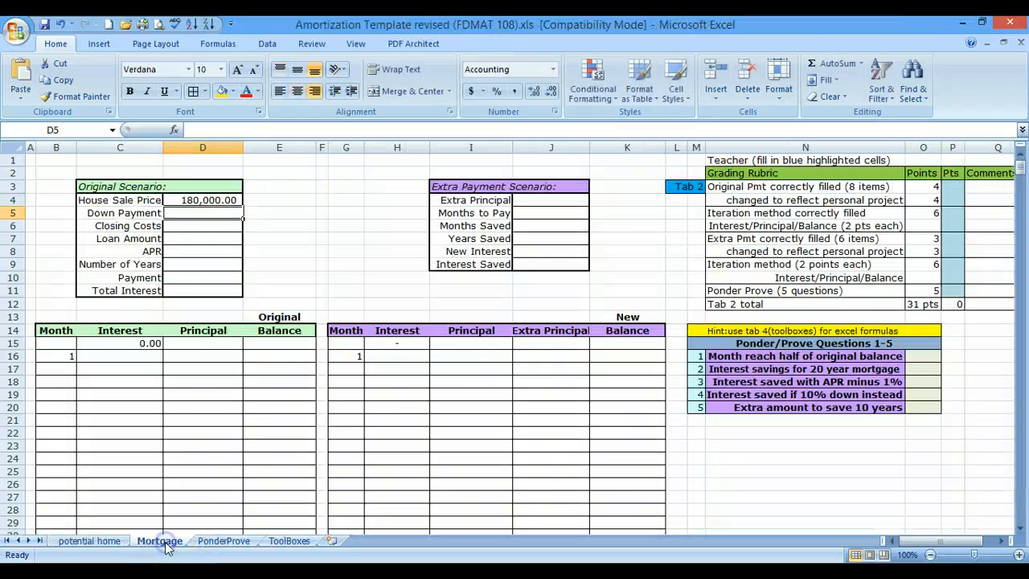
pyautogui.click(202, 200)
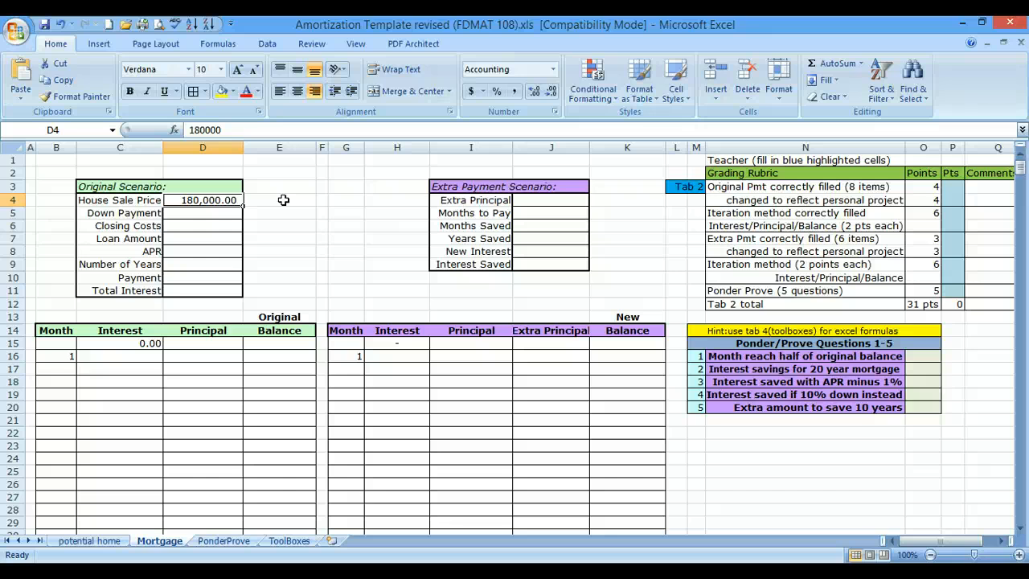
pyautogui.press('Return')
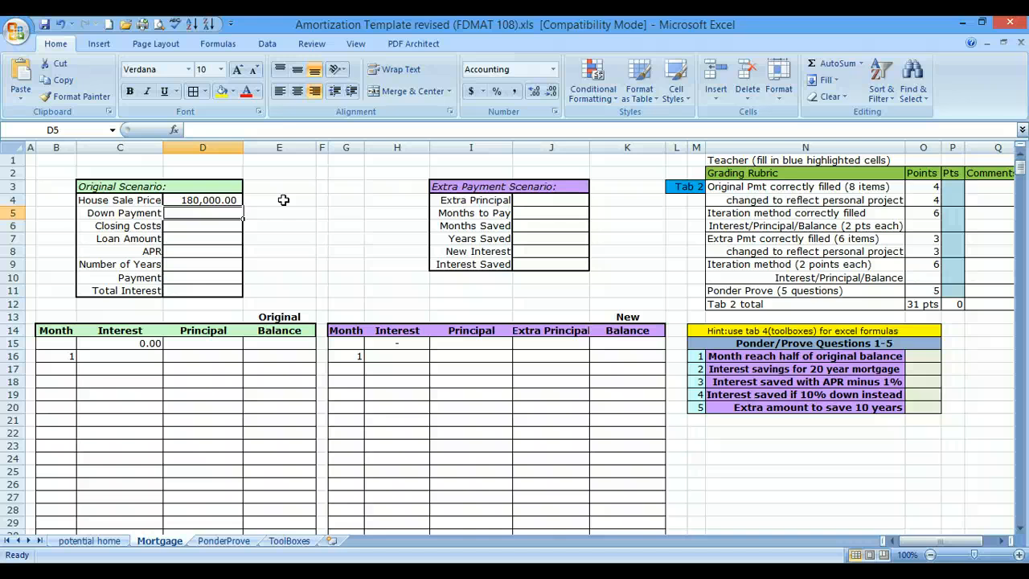
pyautogui.write('=.')
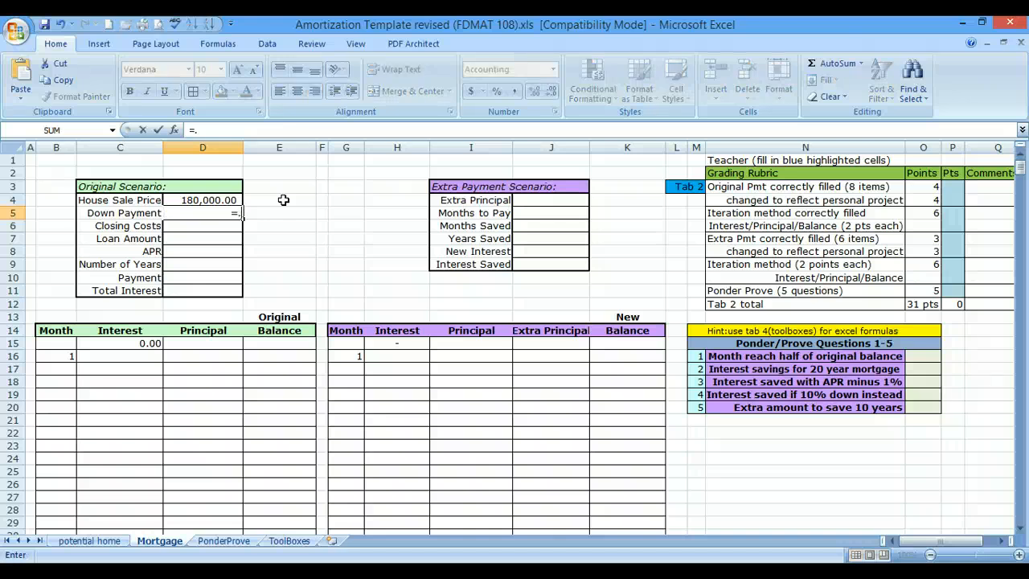
pyautogui.write('05*')
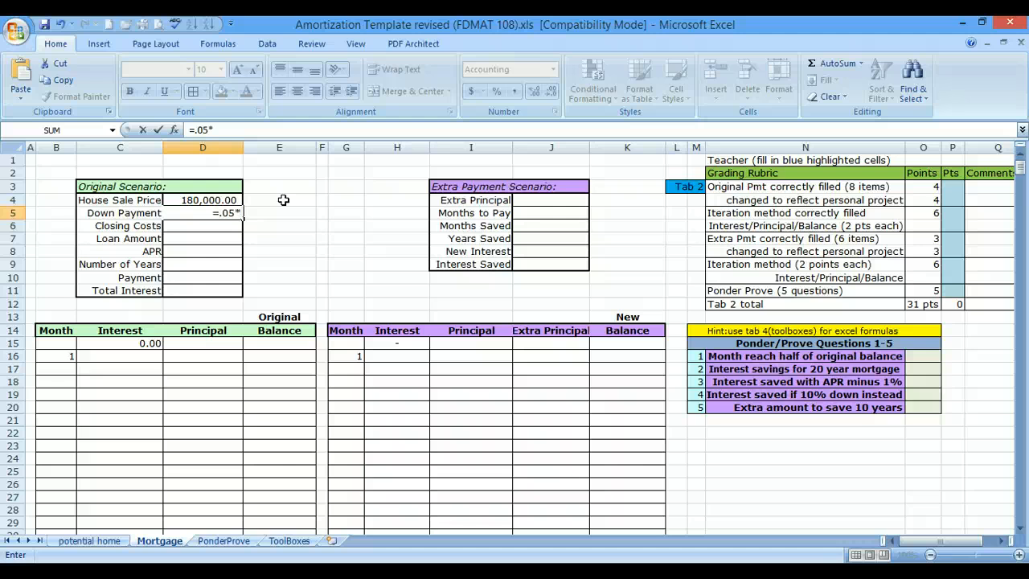
pyautogui.click(225, 200)
pyautogui.press('Return')
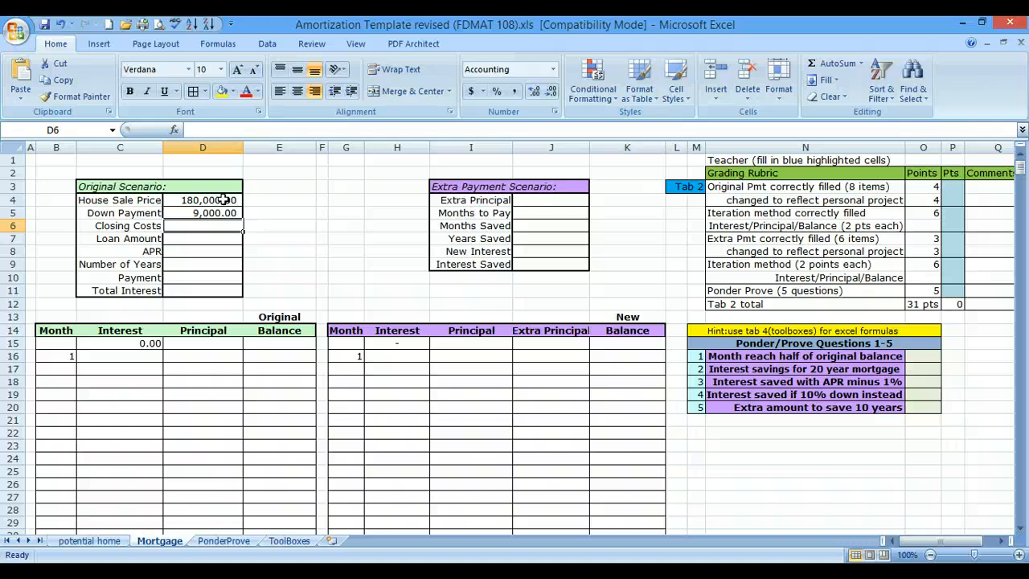
pyautogui.write('2500')
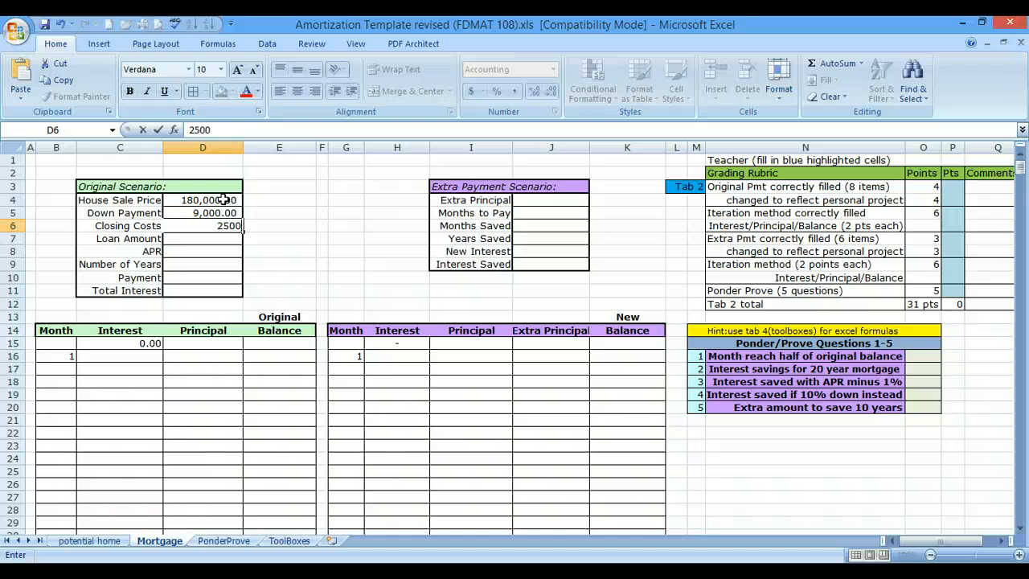
pyautogui.press('Return')
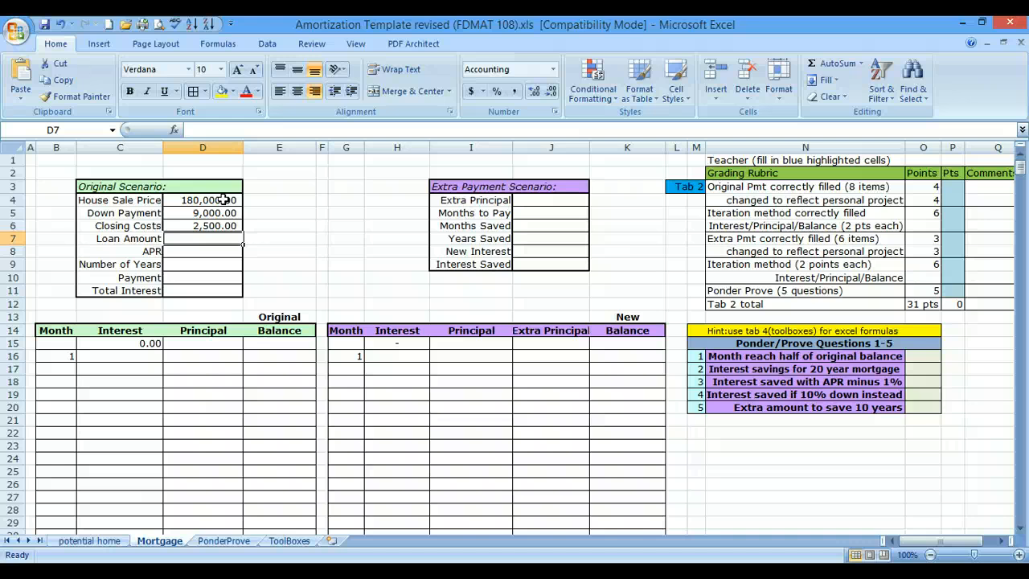
# - Calculate the Loan Amount as sale price minus down payment plus closing costs, using =D4-D5+D6
pyautogui.write('=')
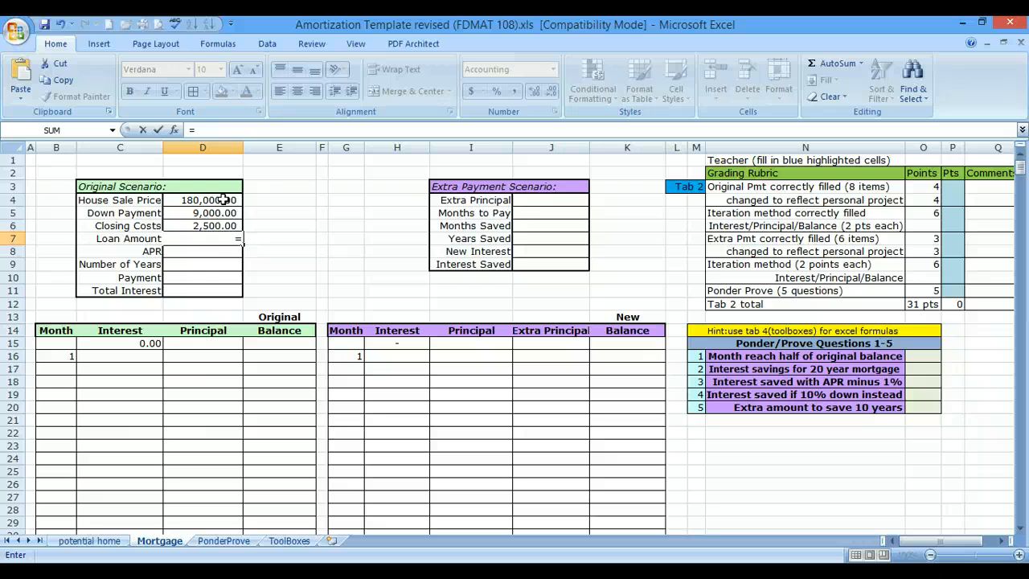
pyautogui.click(223, 199)
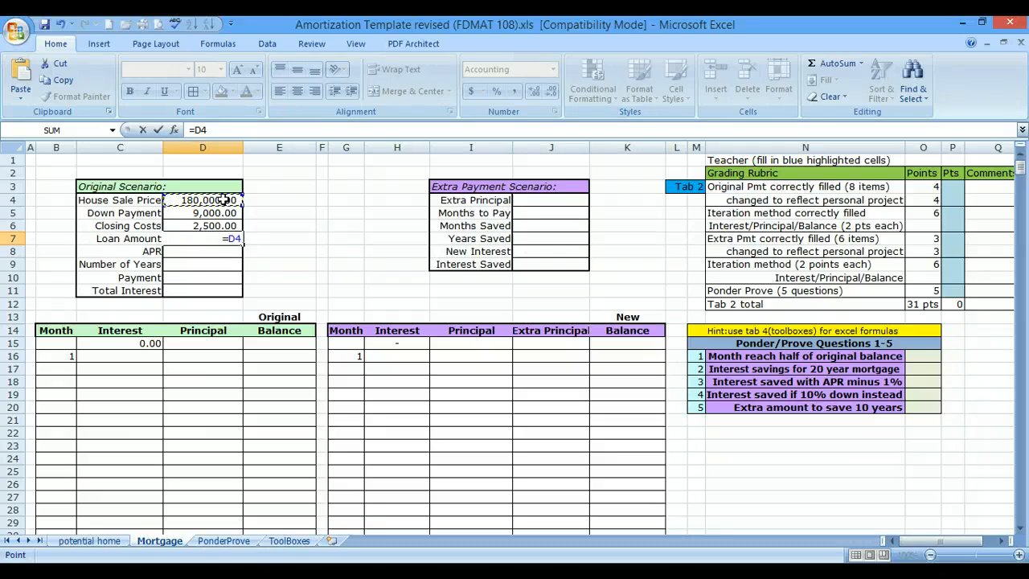
pyautogui.write('-')
pyautogui.click(214, 213)
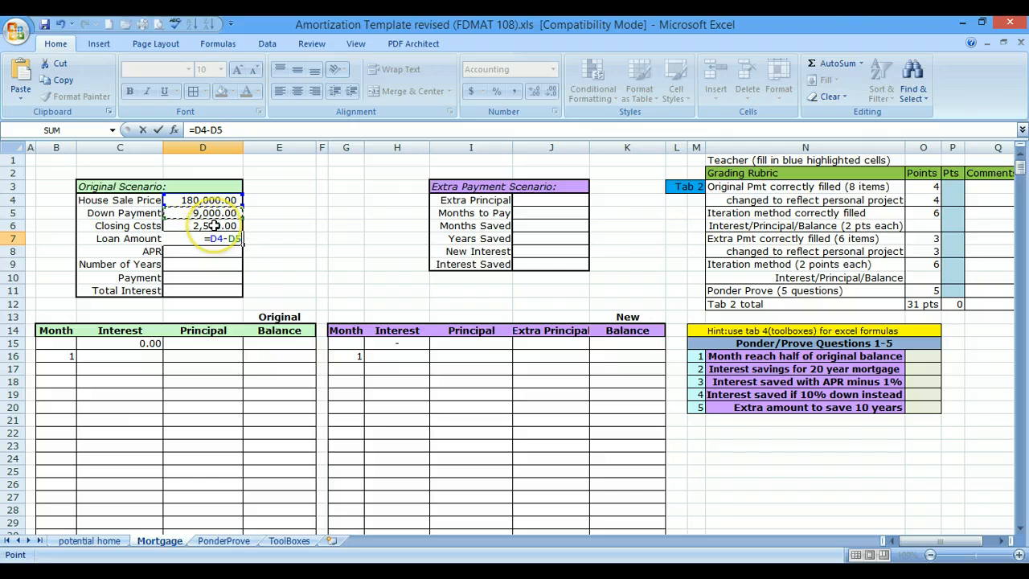
pyautogui.write('+')
pyautogui.click(218, 226)
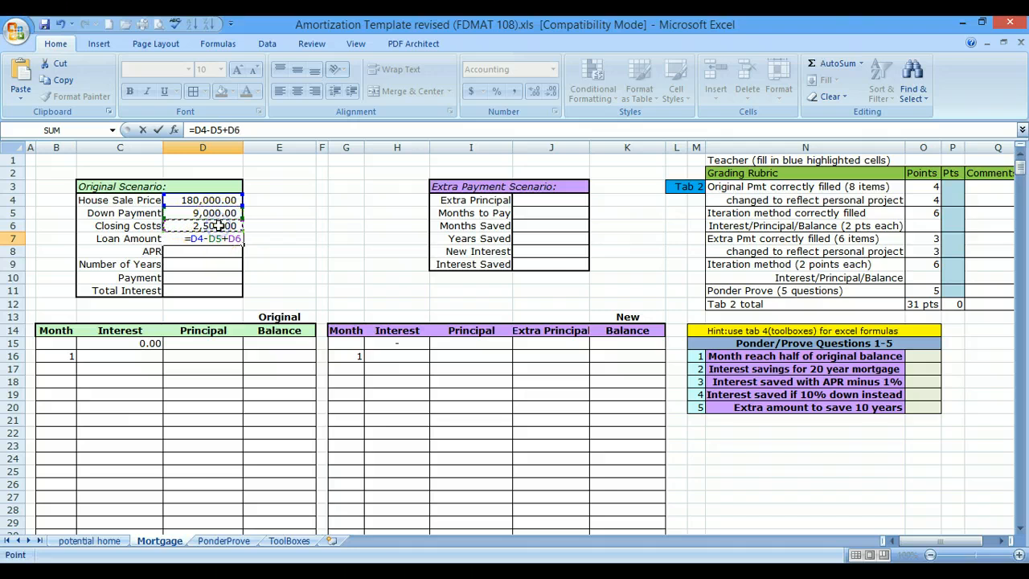
pyautogui.press('Return')
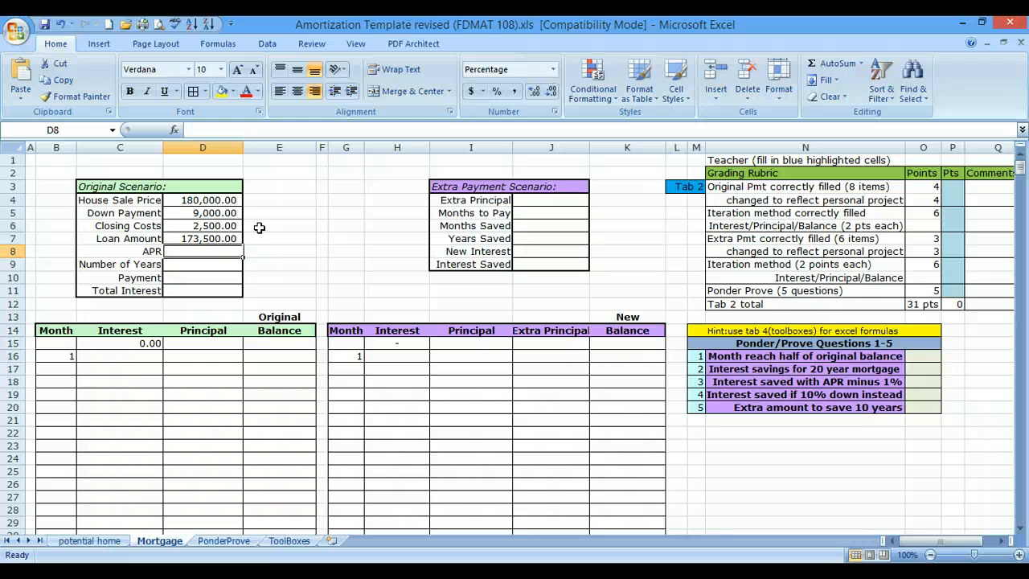
# - Set the Original Scenario's APR to 6% and the Number of Years to 30
pyautogui.write('6')
pyautogui.press('Return')
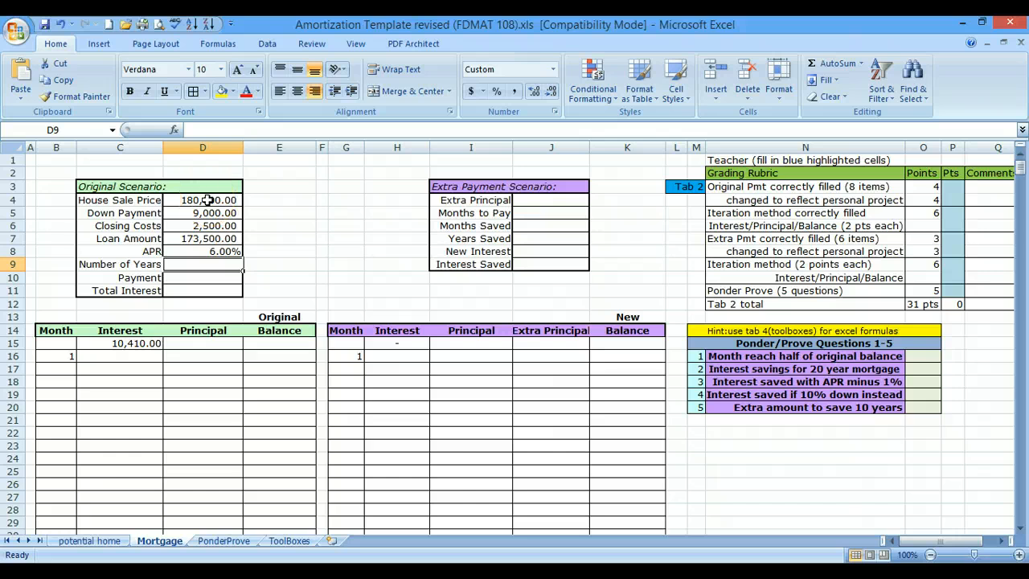
pyautogui.write('30')
pyautogui.press('Return')
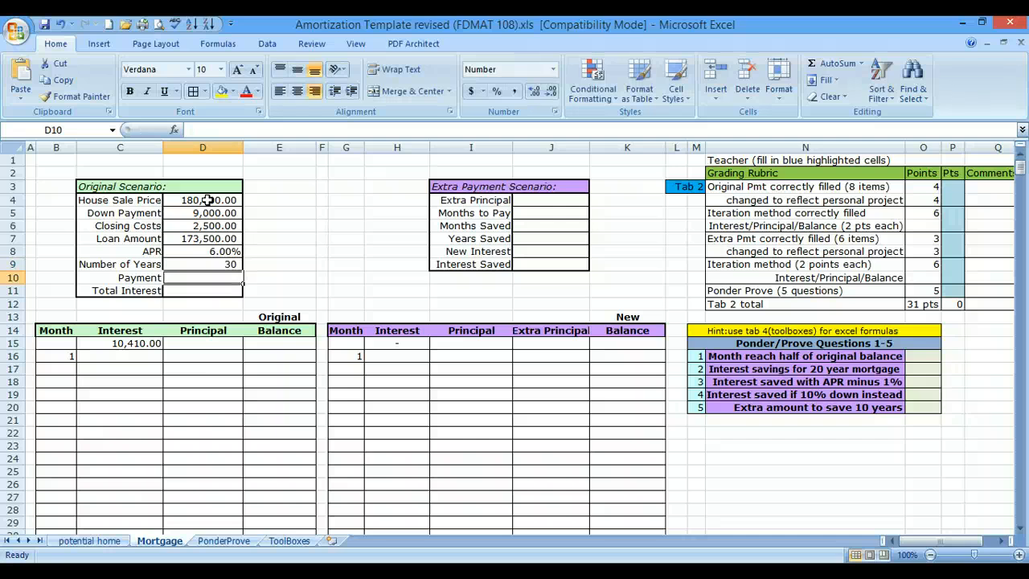
# - Calculate the Original Scenario's monthly Payment with the formula =(D7*D8/12)/(1-(1+D8/12)^(-12*D9))
pyautogui.write('=')
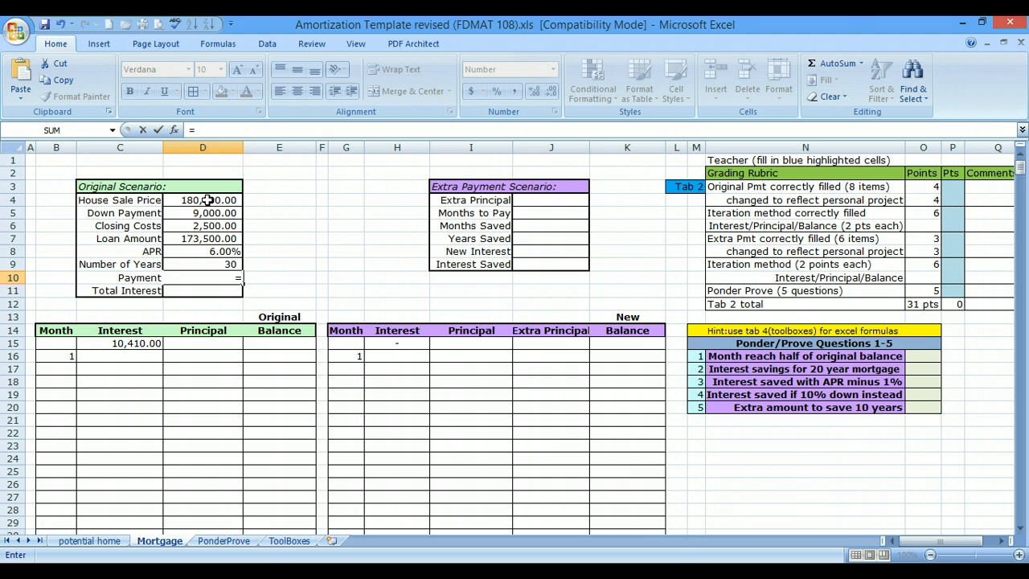
pyautogui.write('(')
pyautogui.click(224, 241)
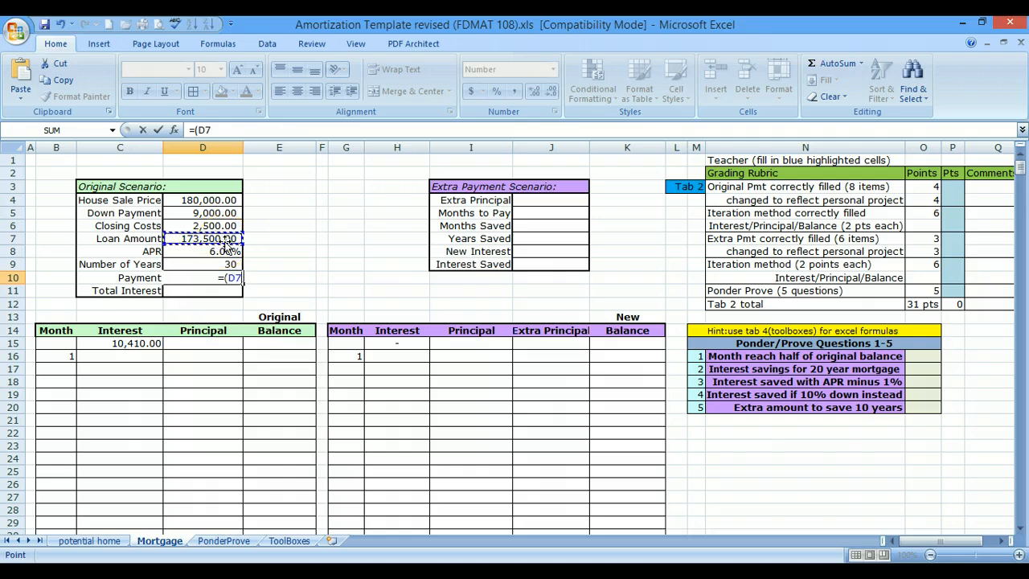
pyautogui.write('*')
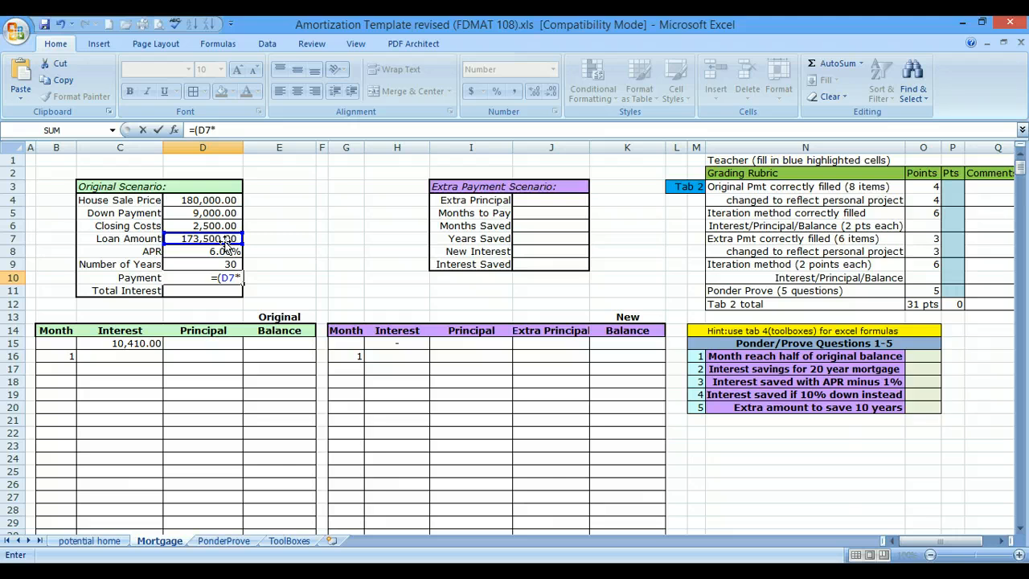
pyautogui.click(225, 251)
pyautogui.write('/')
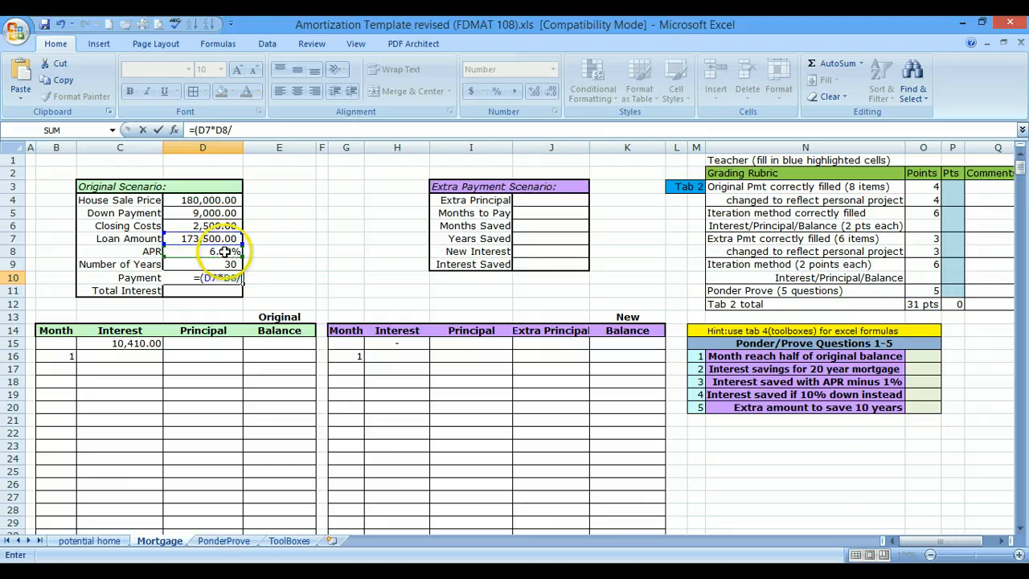
pyautogui.write('12)')
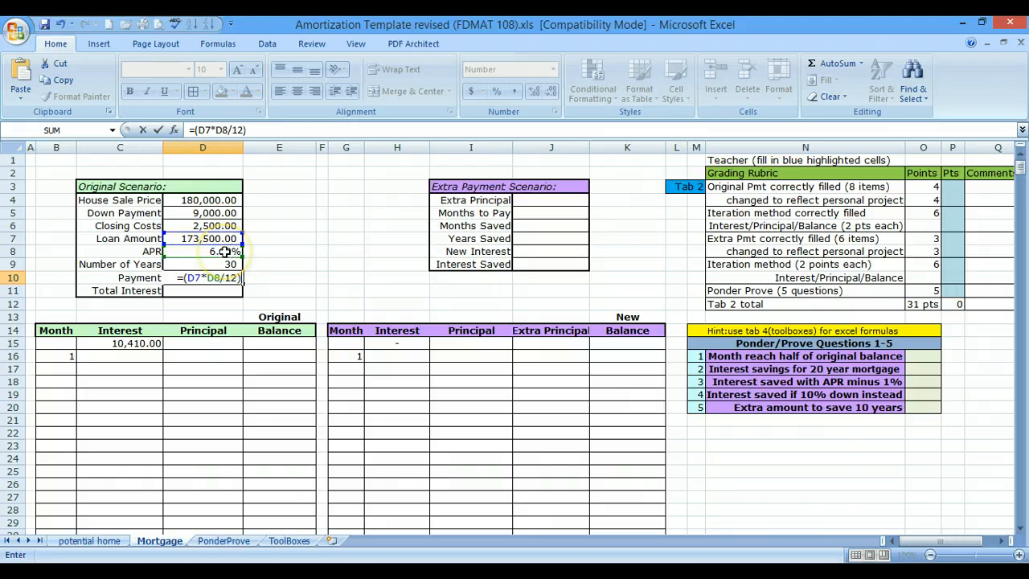
pyautogui.write('/(')
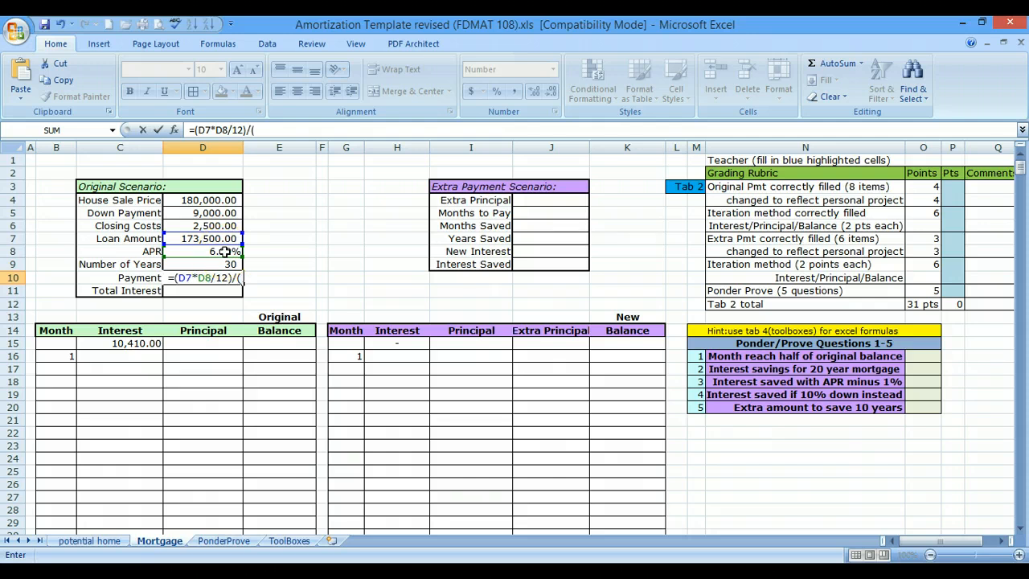
pyautogui.write('1-')
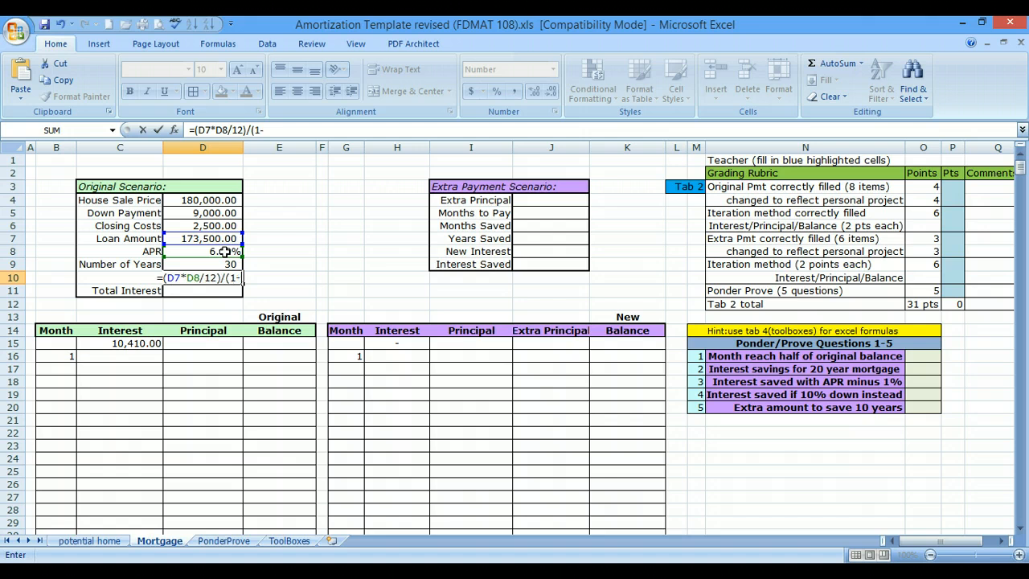
pyautogui.write('(')
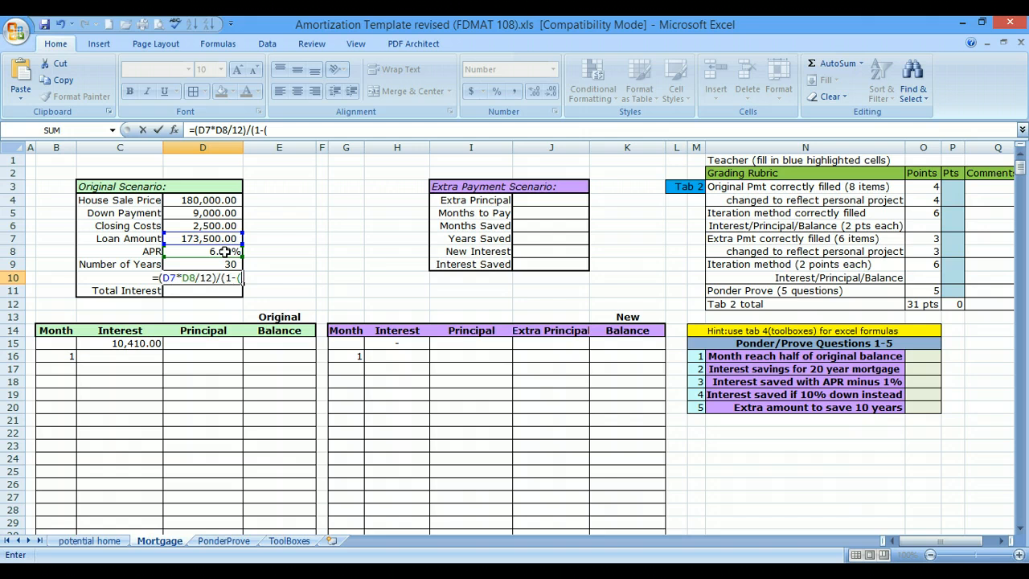
pyautogui.write('1+')
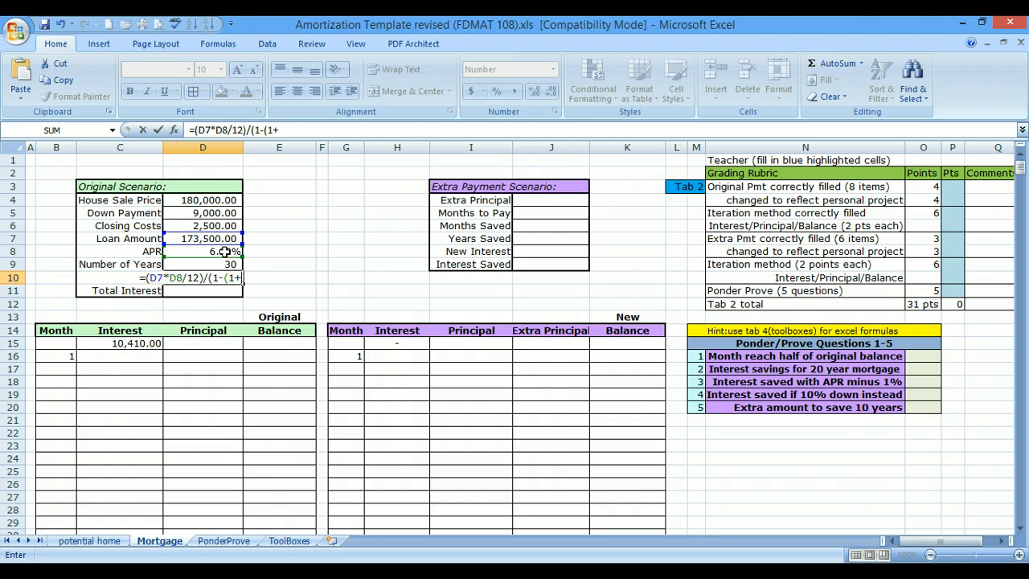
pyautogui.click(224, 252)
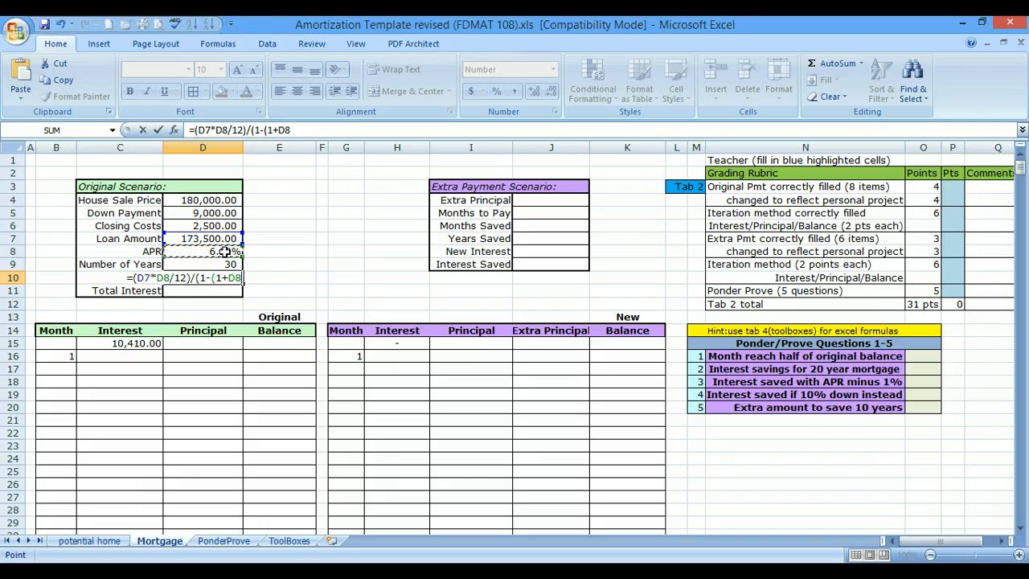
pyautogui.write('/12')
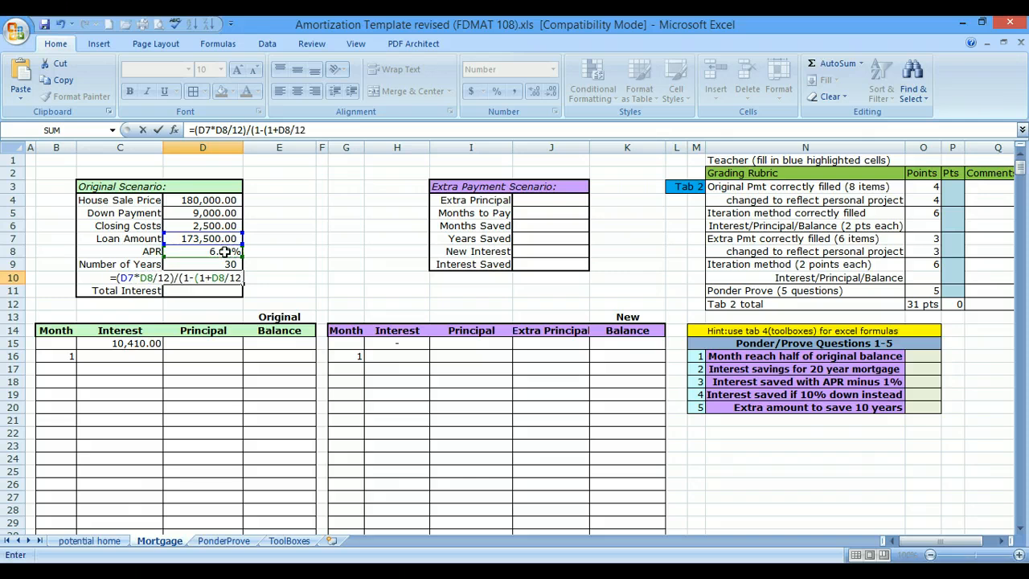
pyautogui.write(')')
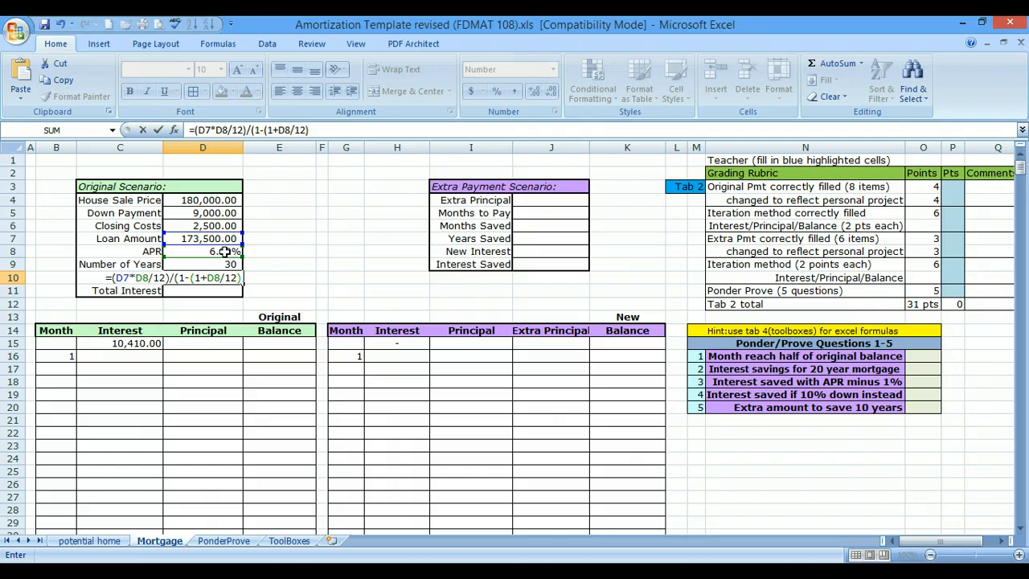
pyautogui.write('^')
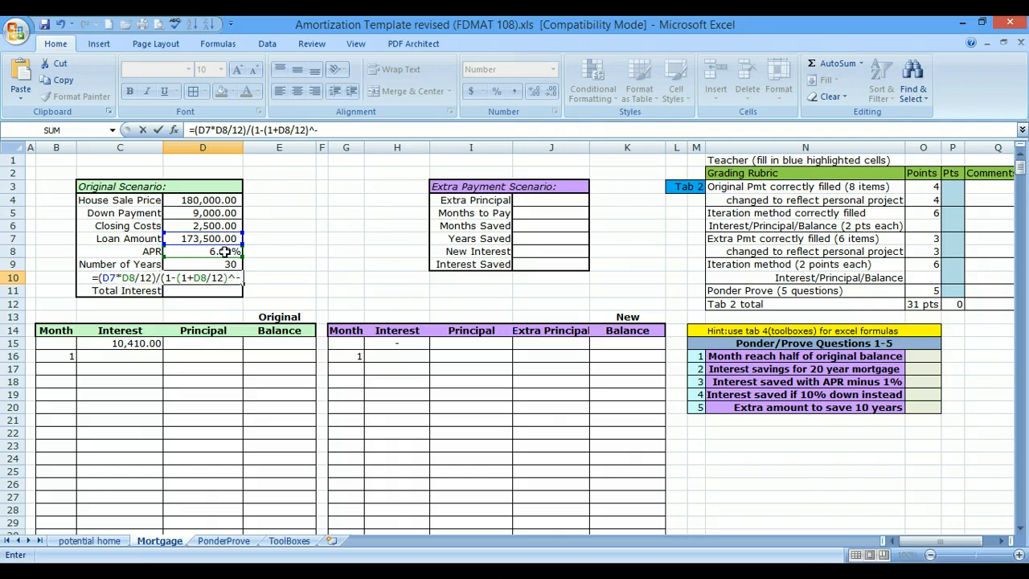
pyautogui.write('(')
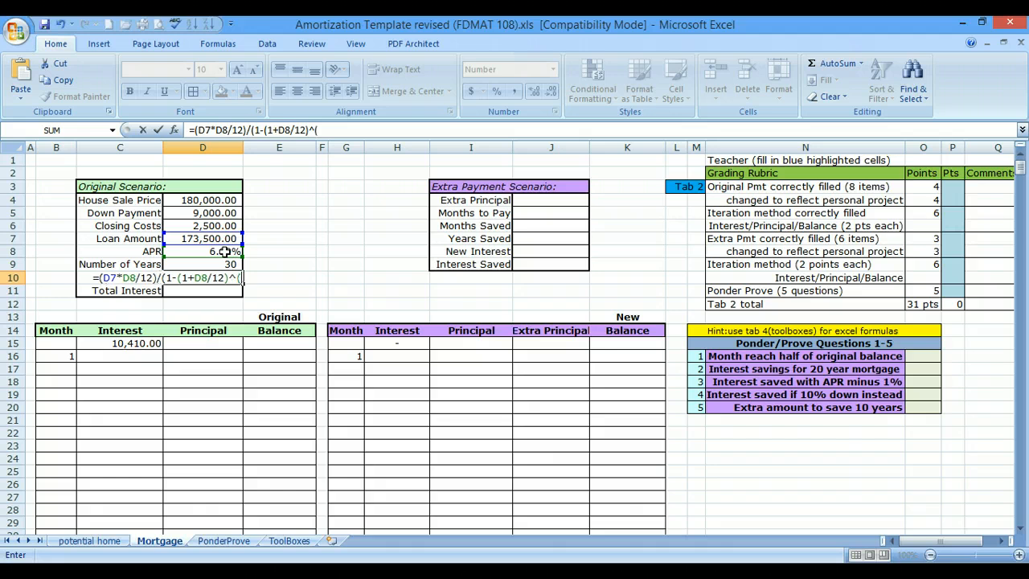
pyautogui.write('-')
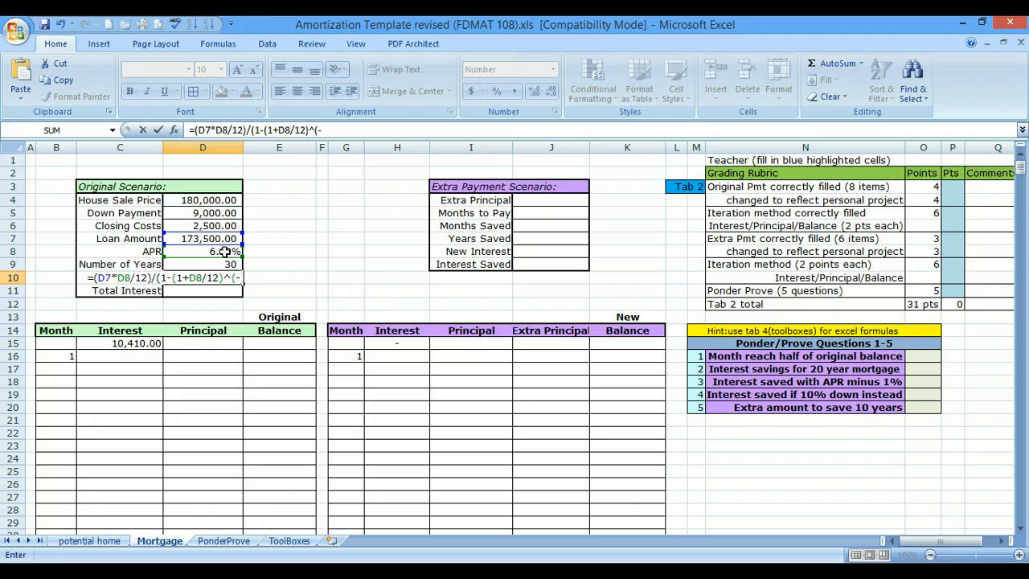
pyautogui.write('12*')
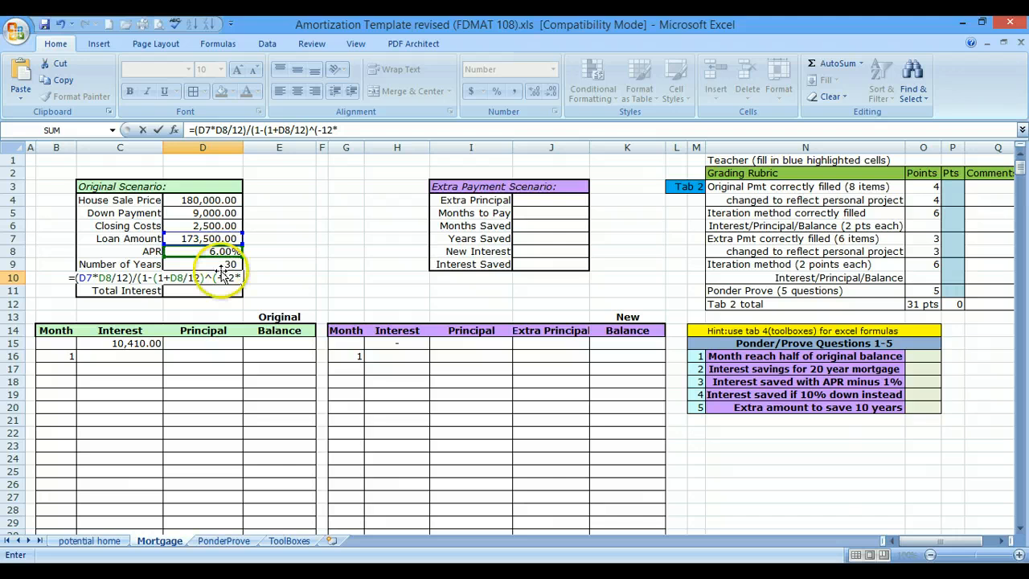
pyautogui.click(221, 264)
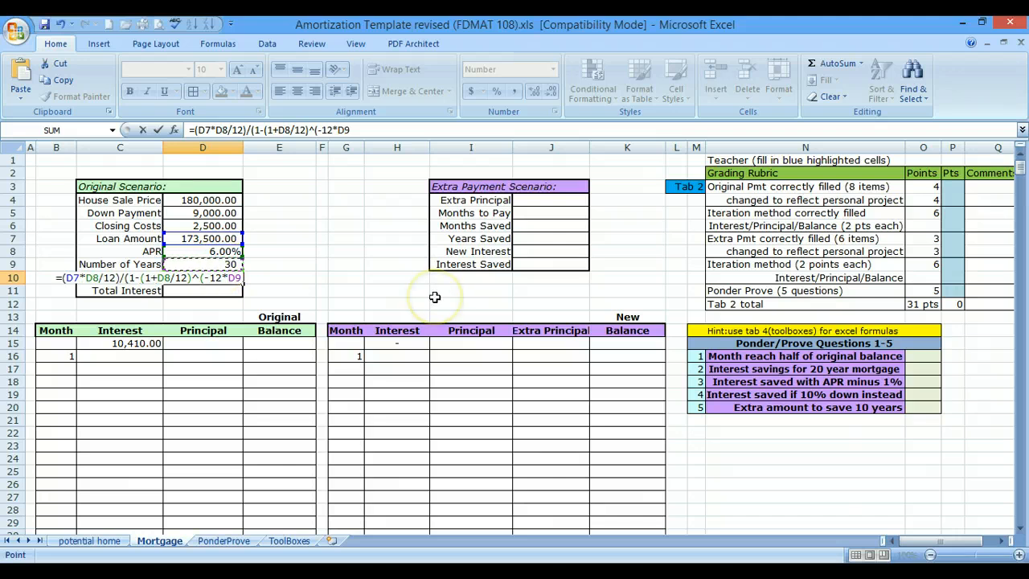
pyautogui.write(')')
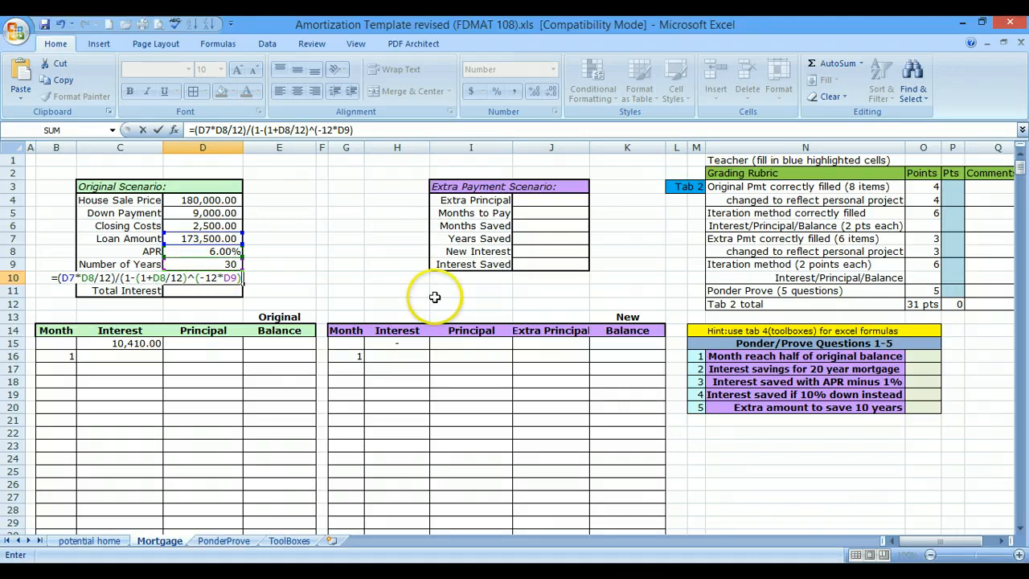
pyautogui.write(')')
pyautogui.press('Return')
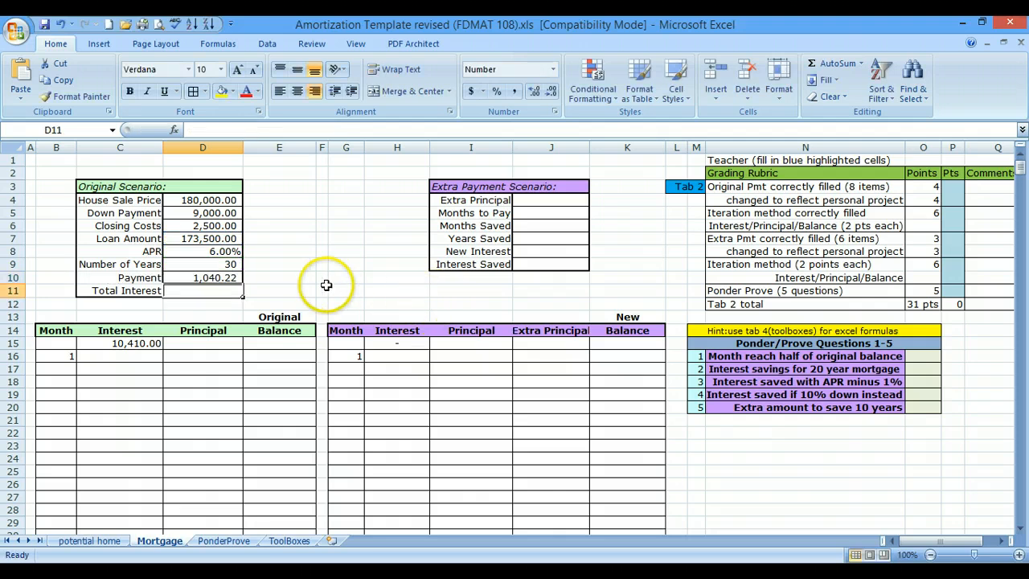
# - Cross-check the monthly payment in E10, beside the Original Scenario's Payment, with the formula =PMT(D8/12,12*D9,D7)
pyautogui.click(278, 276)
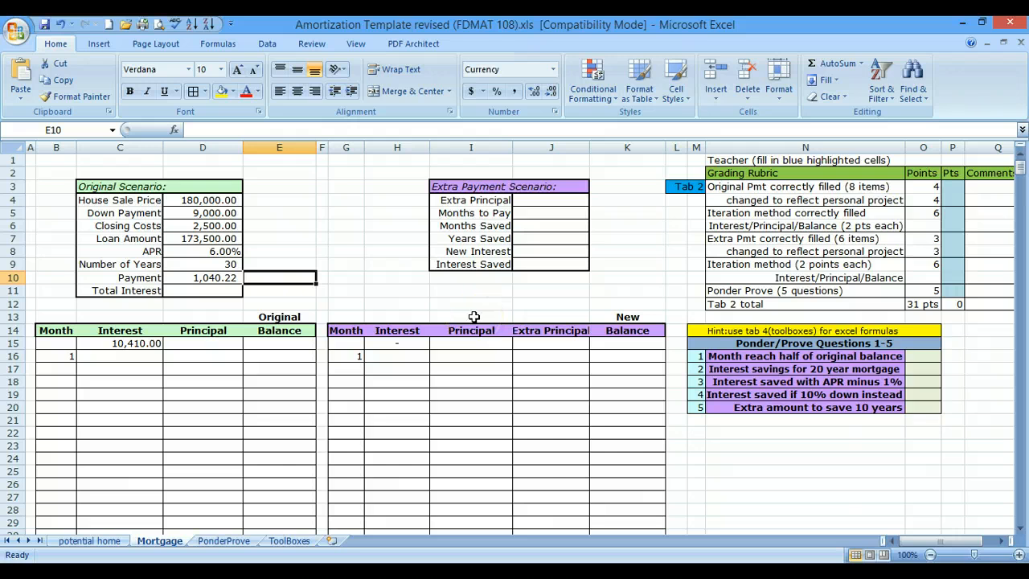
pyautogui.write('=')
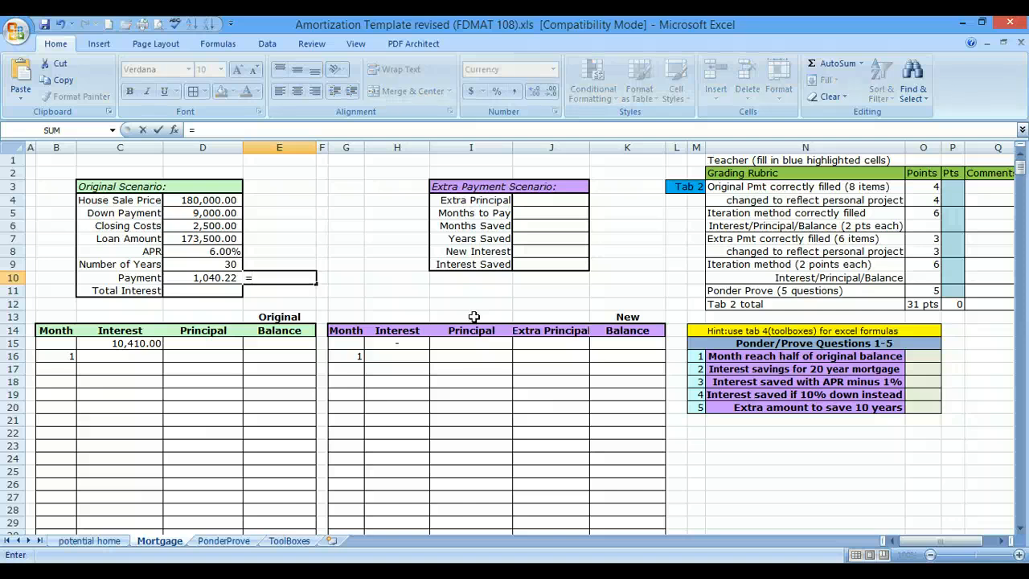
pyautogui.write('p')
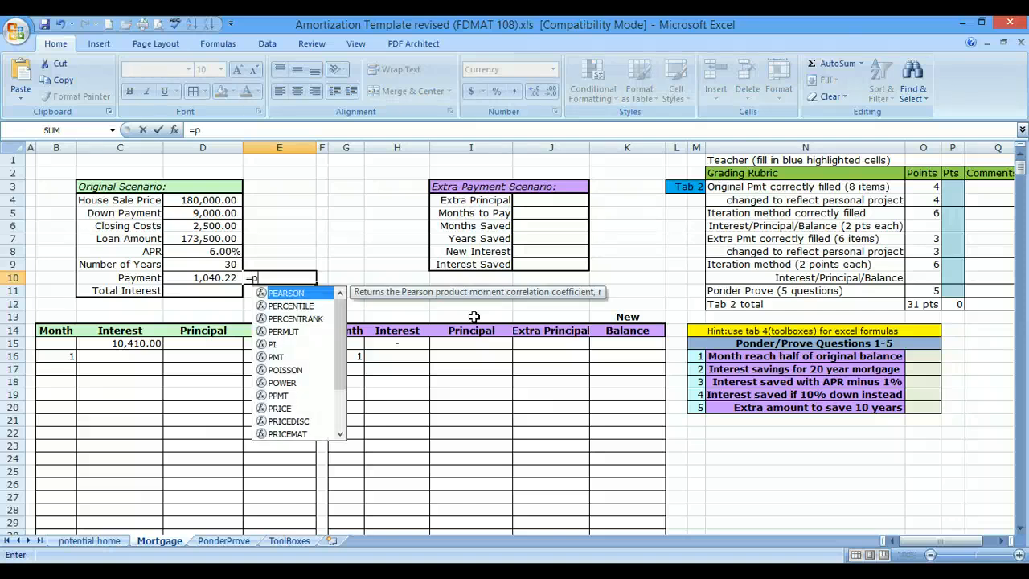
pyautogui.write('mt(')
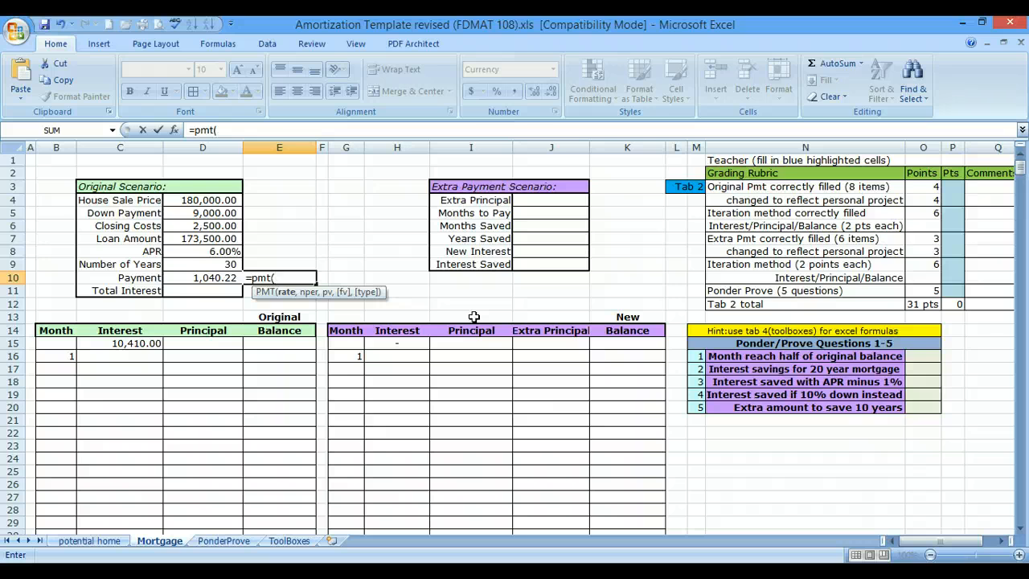
pyautogui.click(190, 251)
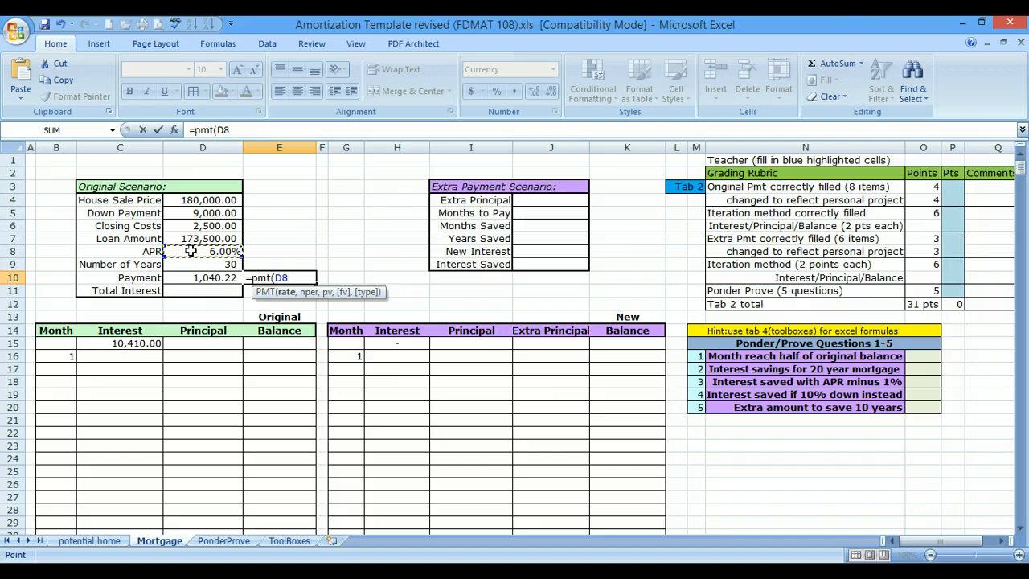
pyautogui.write('/12,')
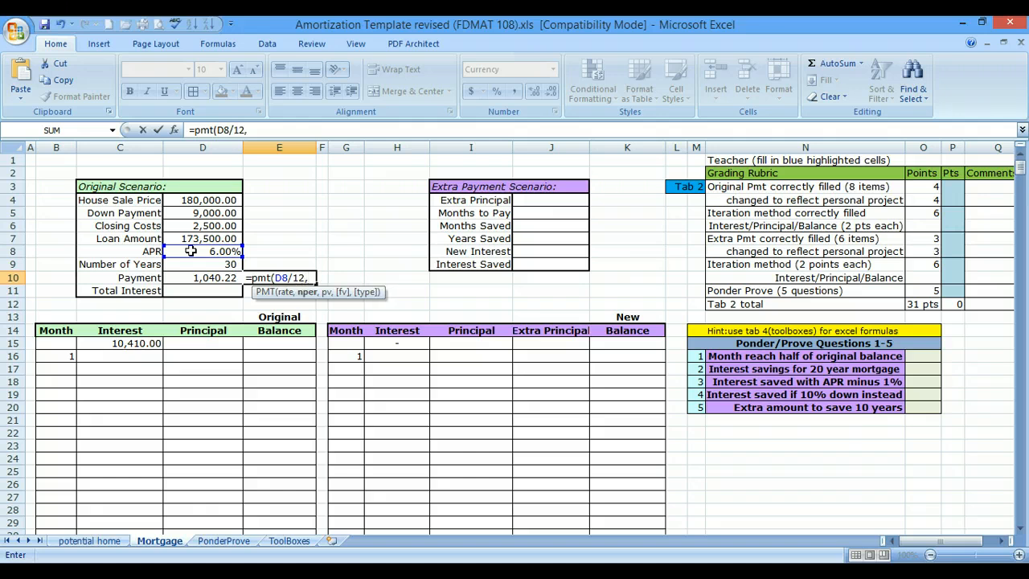
pyautogui.write('12*')
pyautogui.click(183, 266)
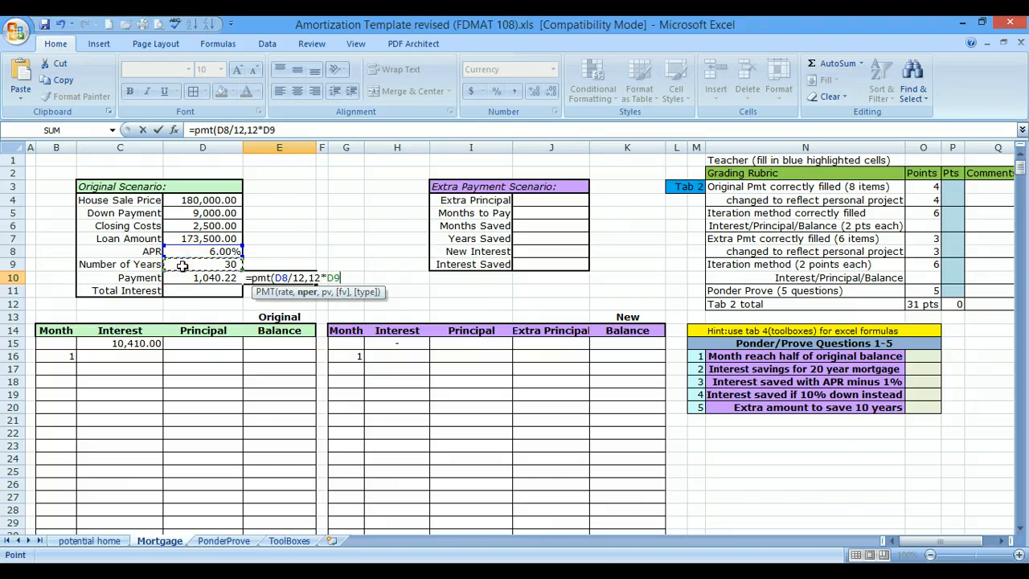
pyautogui.write(',')
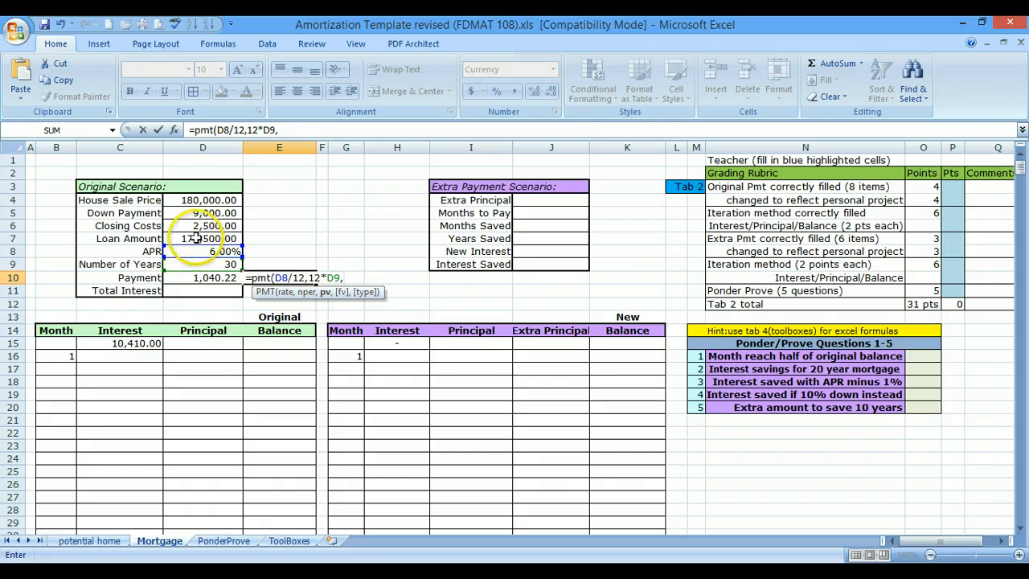
pyautogui.click(196, 239)
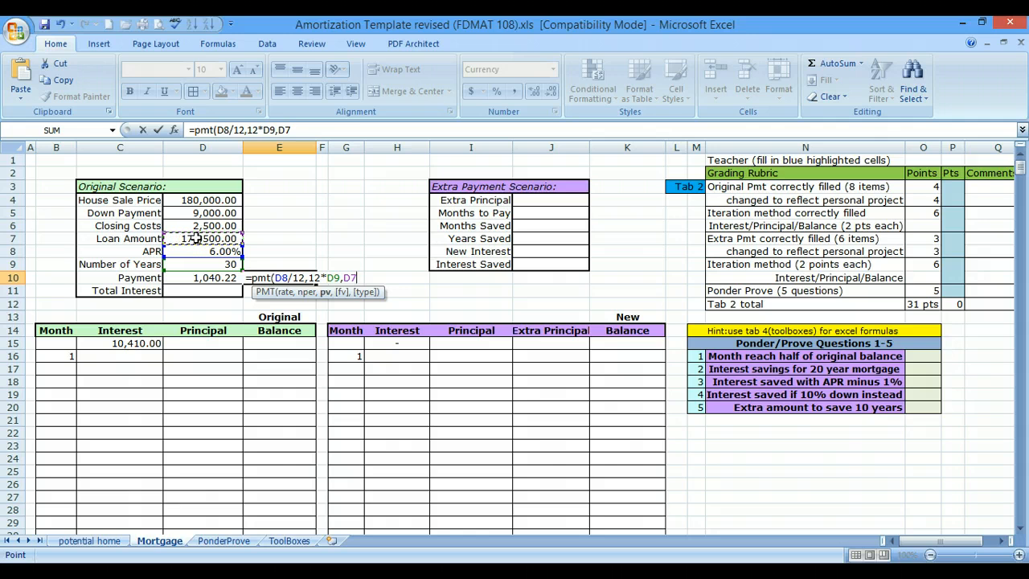
pyautogui.press('Return')
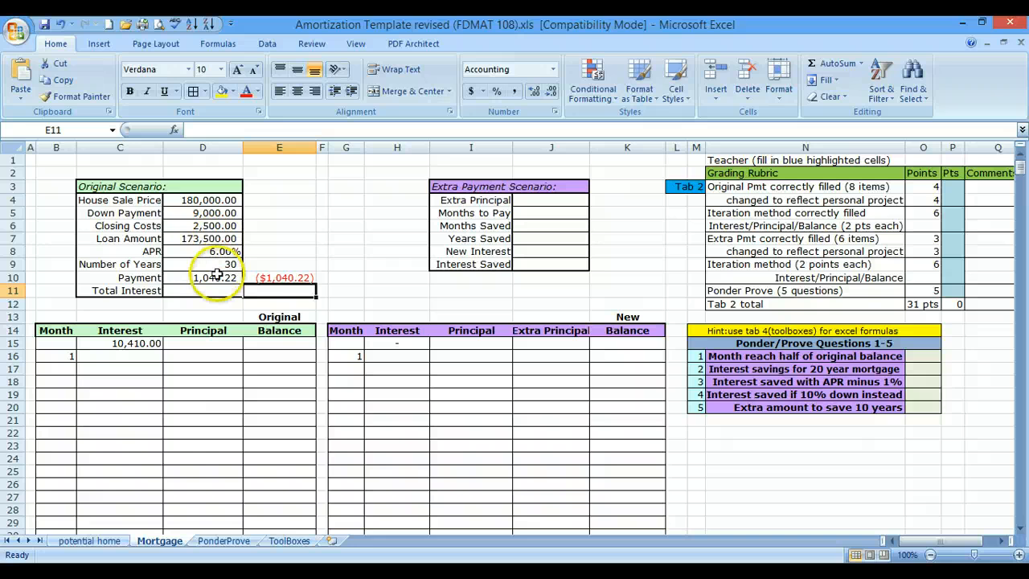
# - Negate the payment check in E10 so its formula reads =-PMT(D8/12,12*D9,D7)
pyautogui.doubleClick(264, 277)
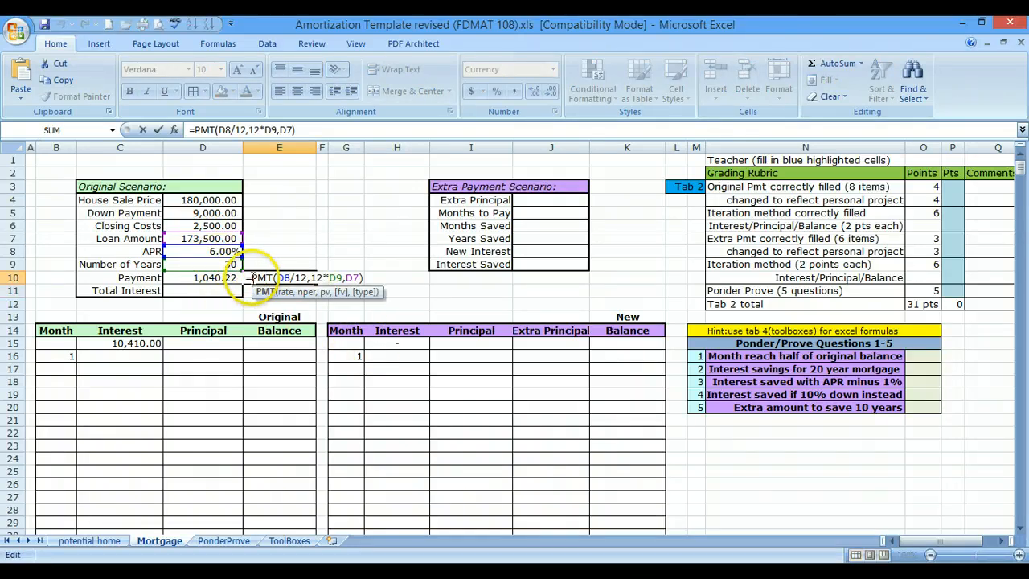
pyautogui.click(252, 278)
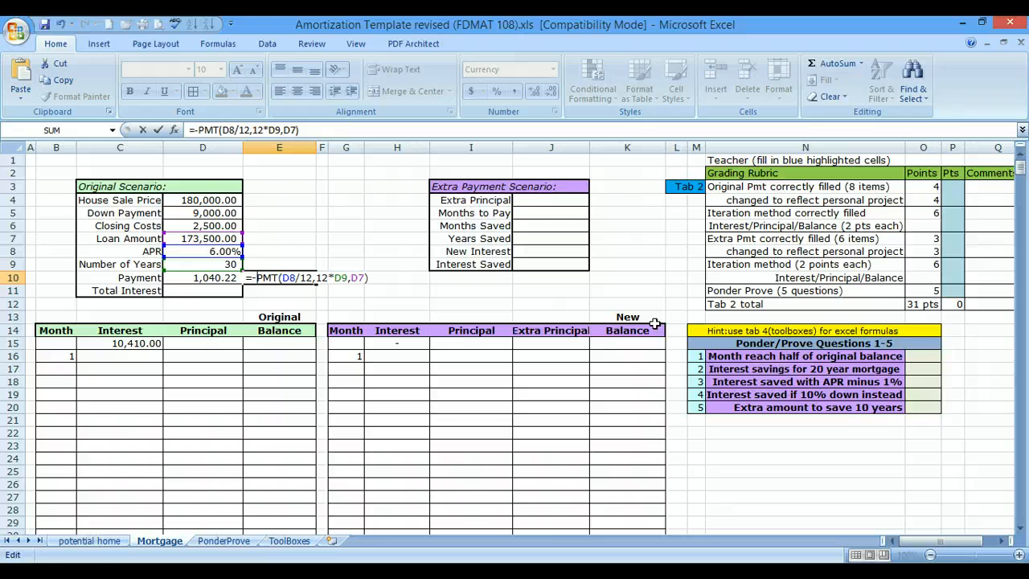
pyautogui.press('Return')
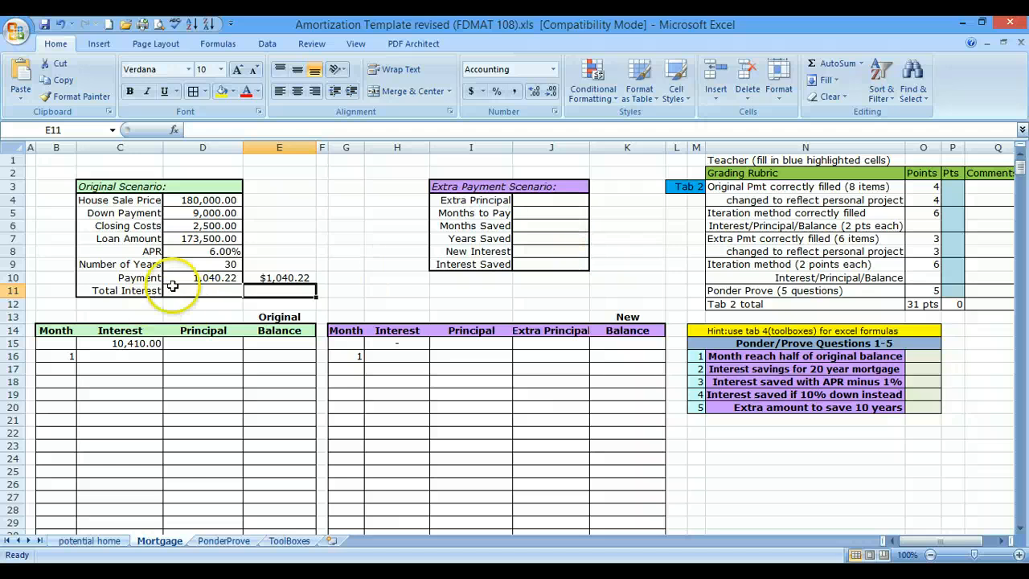
pyautogui.doubleClick(278, 280)
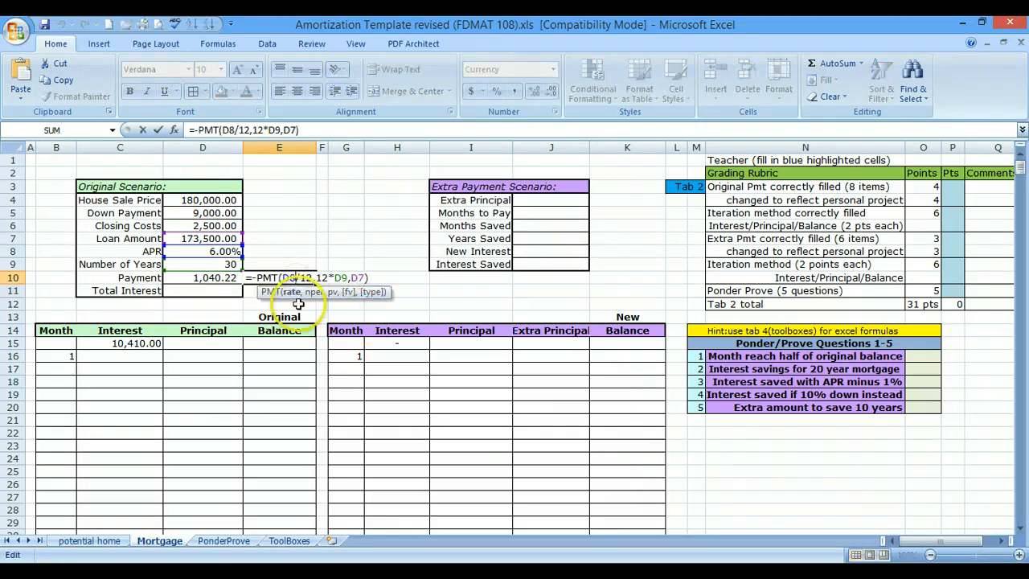
pyautogui.press('Return')
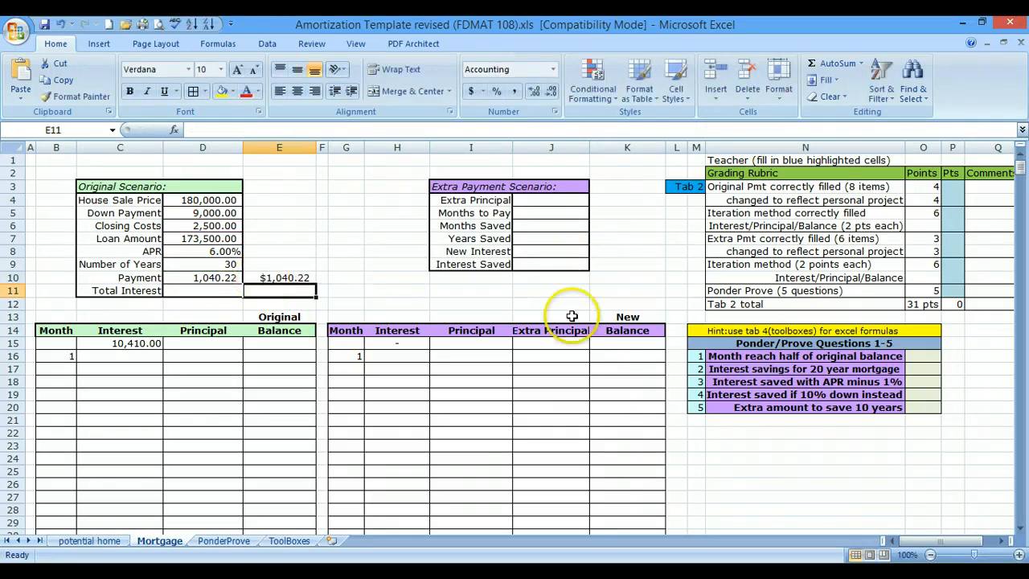
# - Calculate the Original Scenario's Total Interest as all payments minus the loan amount, using =D10*12*D9-D7
pyautogui.click(185, 291)
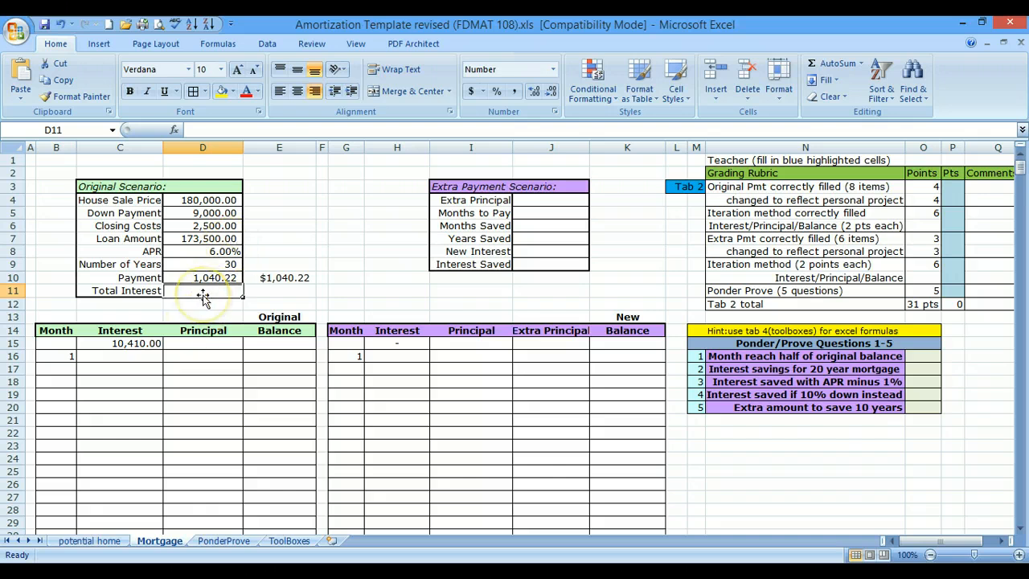
pyautogui.write('=')
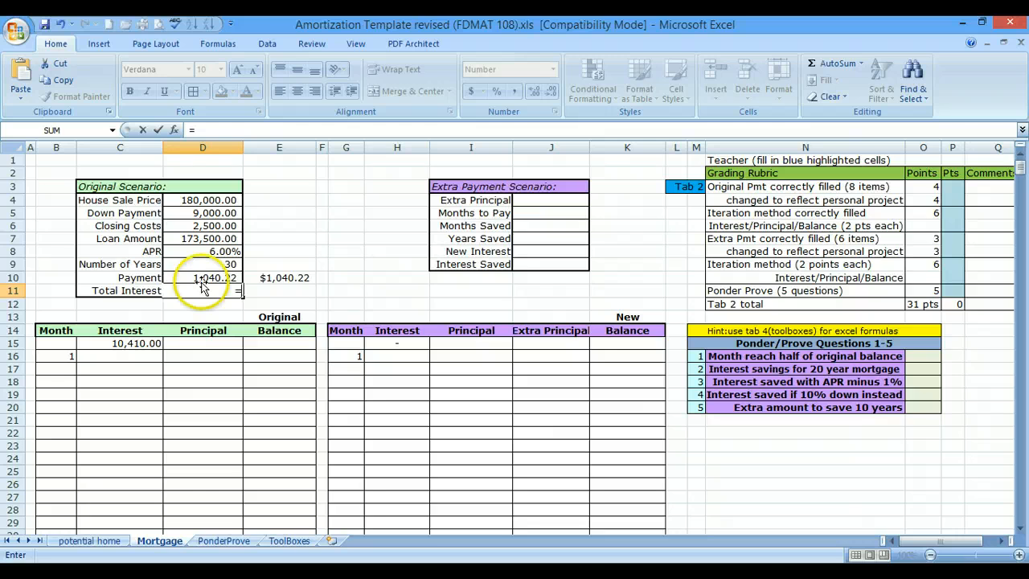
pyautogui.click(202, 278)
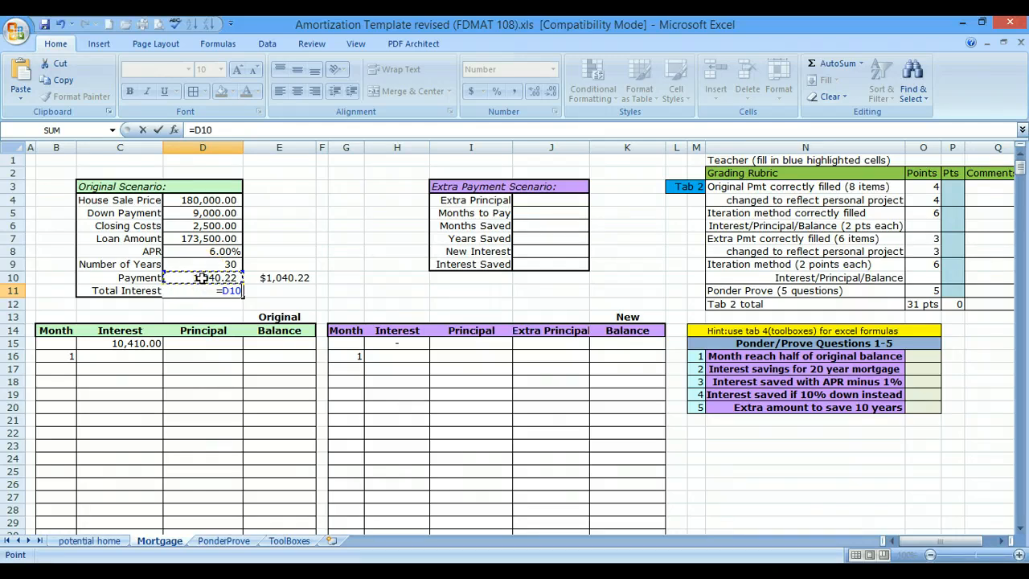
pyautogui.write('*12')
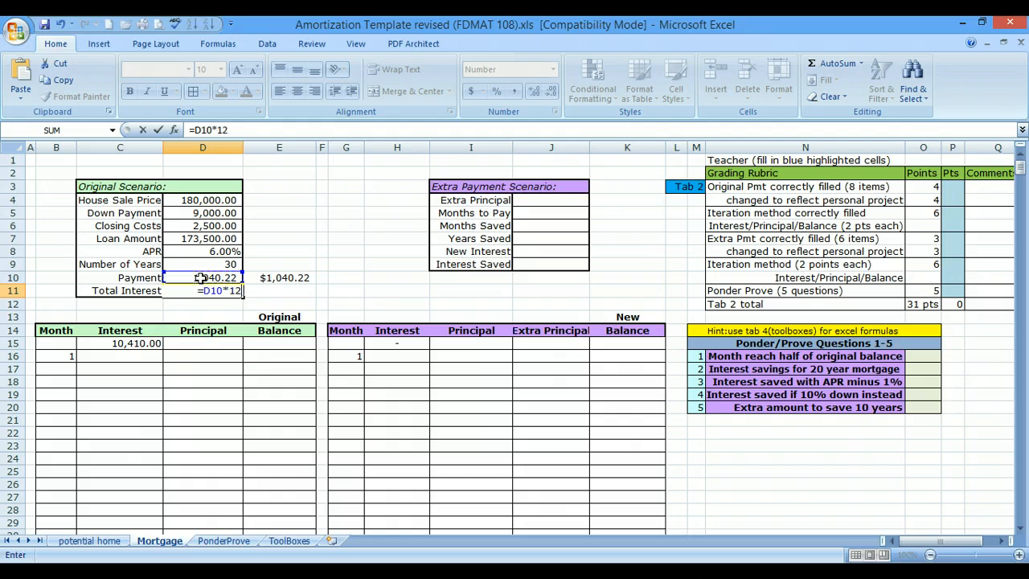
pyautogui.write('*')
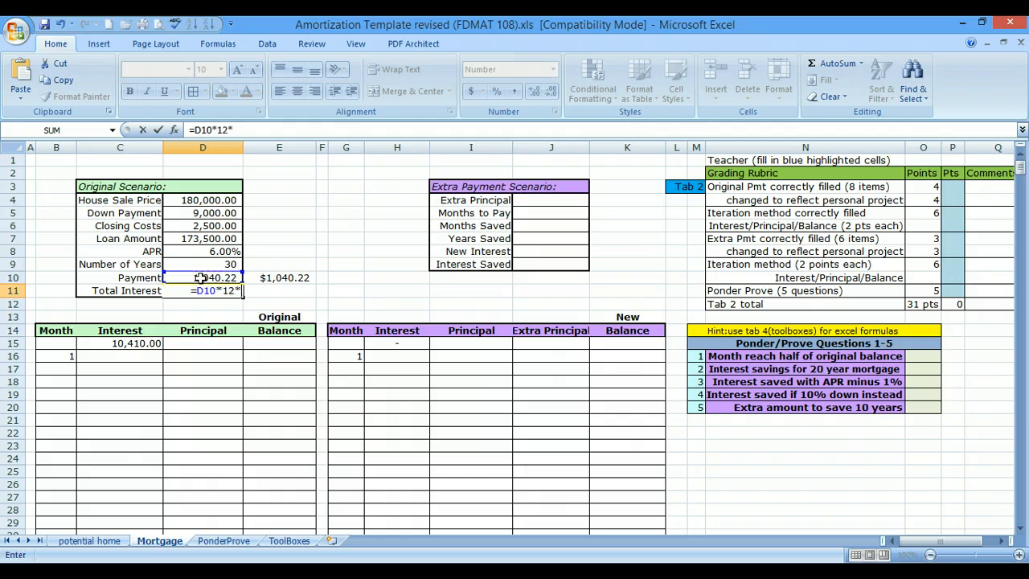
pyautogui.click(197, 265)
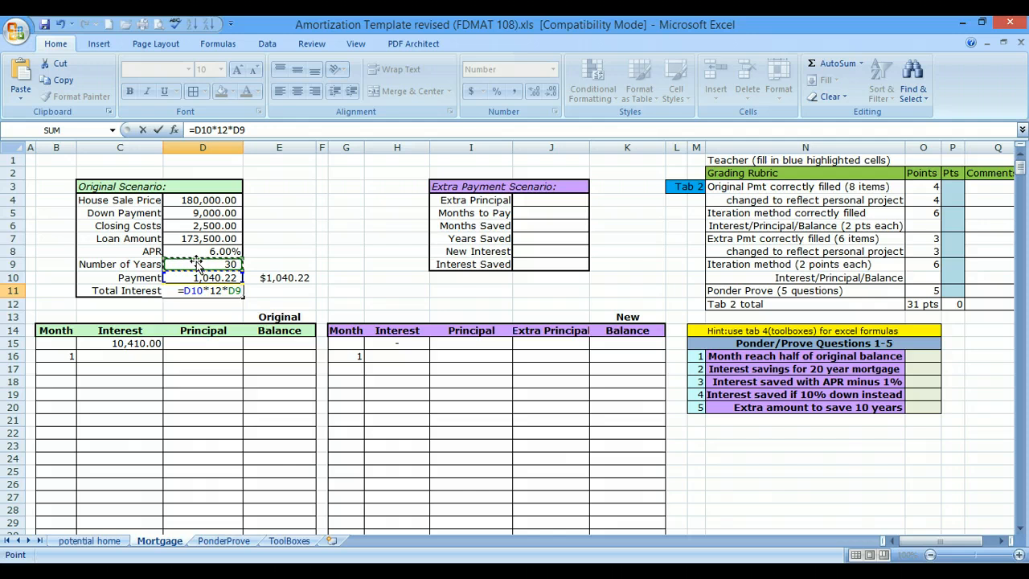
pyautogui.write('-')
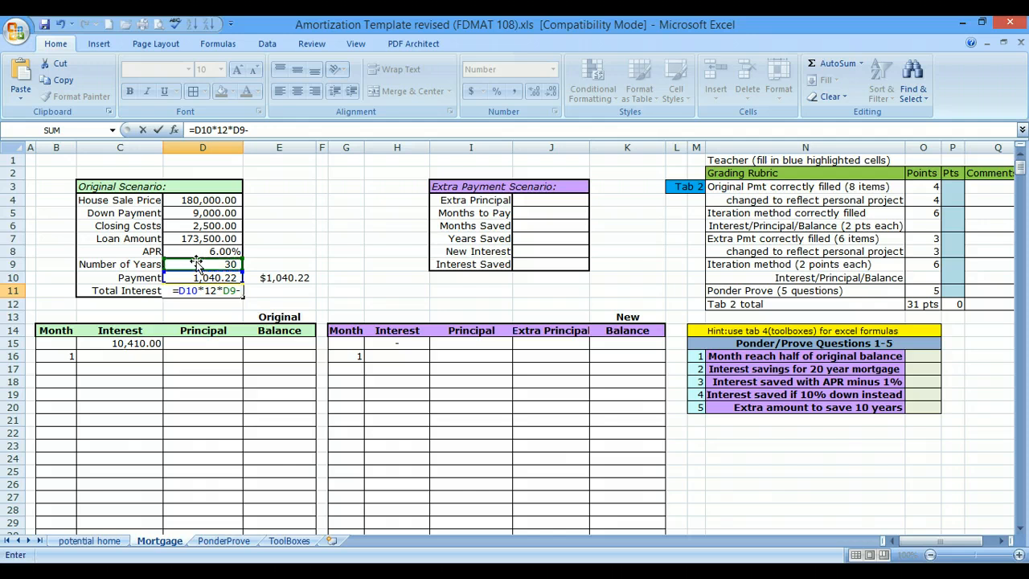
pyautogui.click(238, 239)
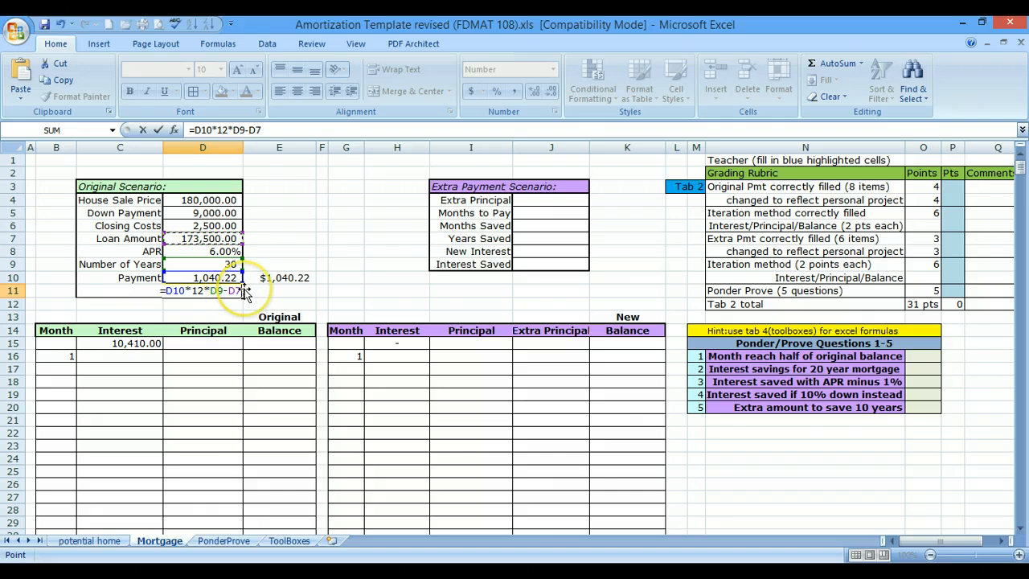
pyautogui.press('Return')
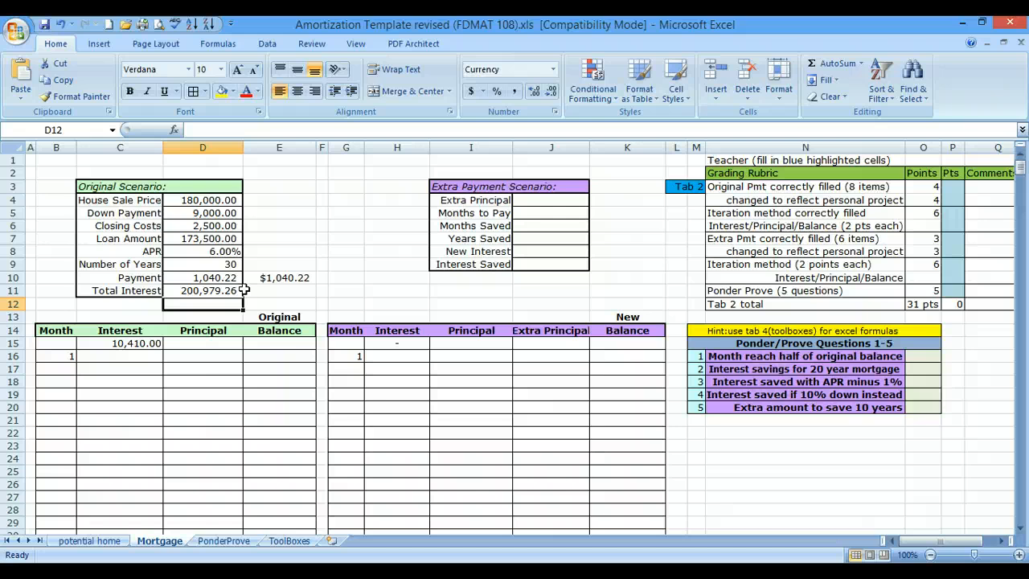
# - Cross-check the total interest in E11, beside the Original Scenario's Total Interest, with the formula =CUMIPMT(D8/12,12*D9,D7,1,360,0)
pyautogui.click(281, 292)
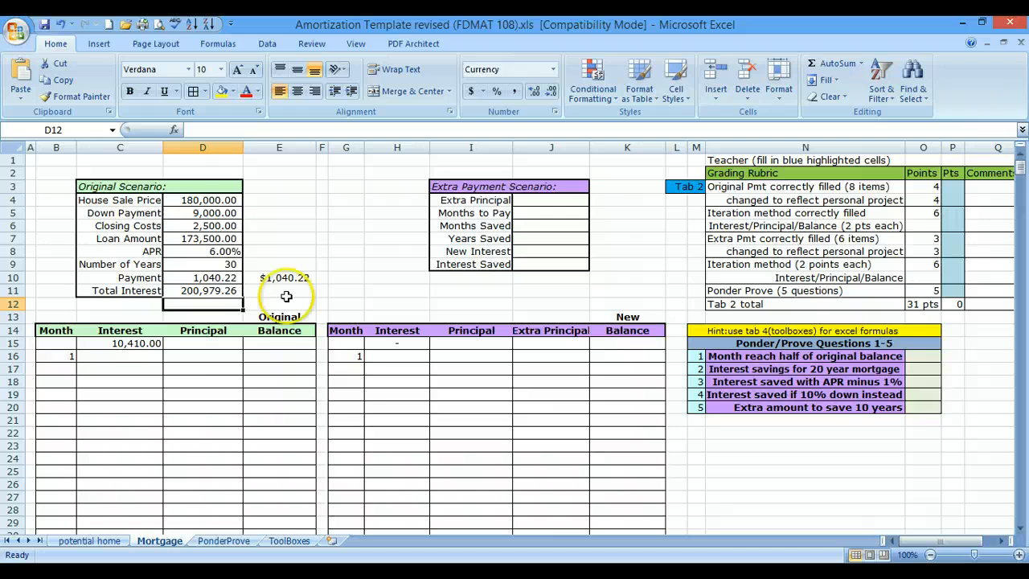
pyautogui.write('=')
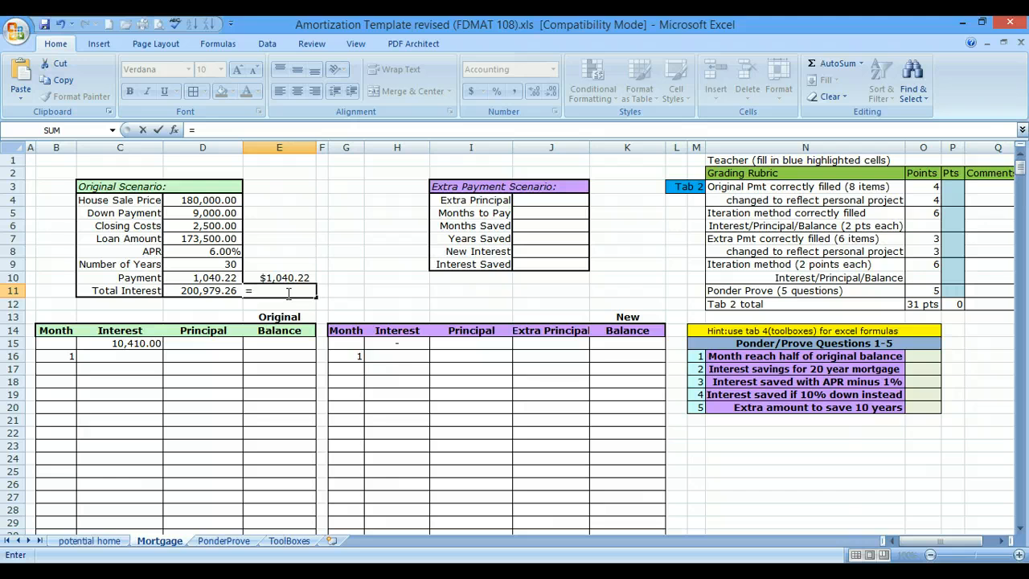
pyautogui.write('cum')
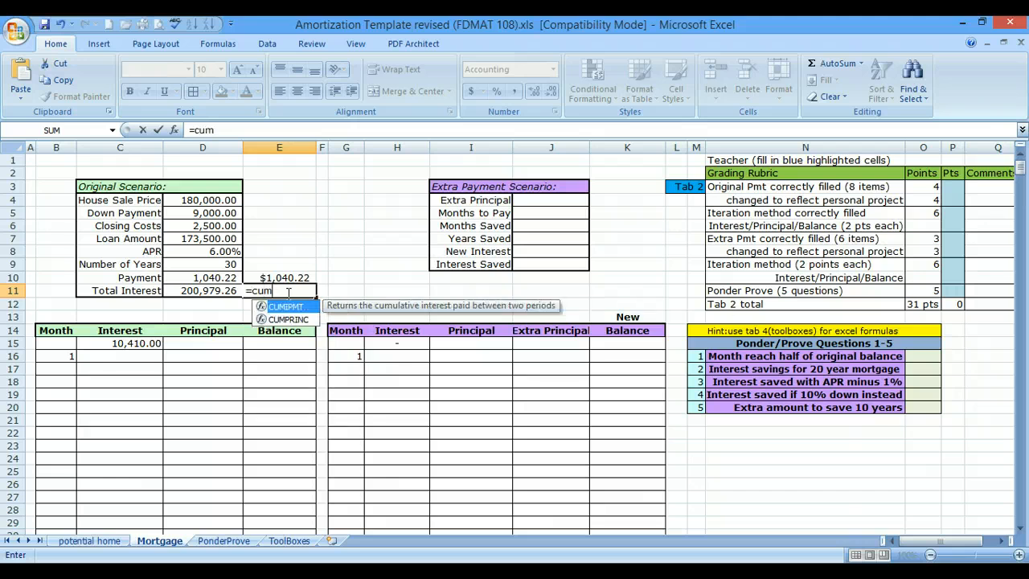
pyautogui.write('ipmt')
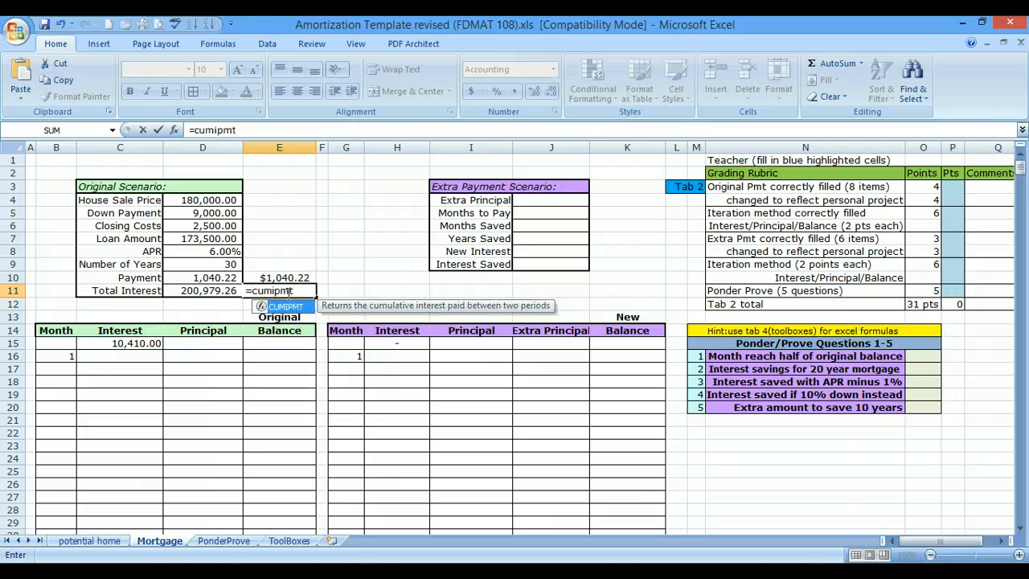
pyautogui.write('(')
pyautogui.press('BackSpace')
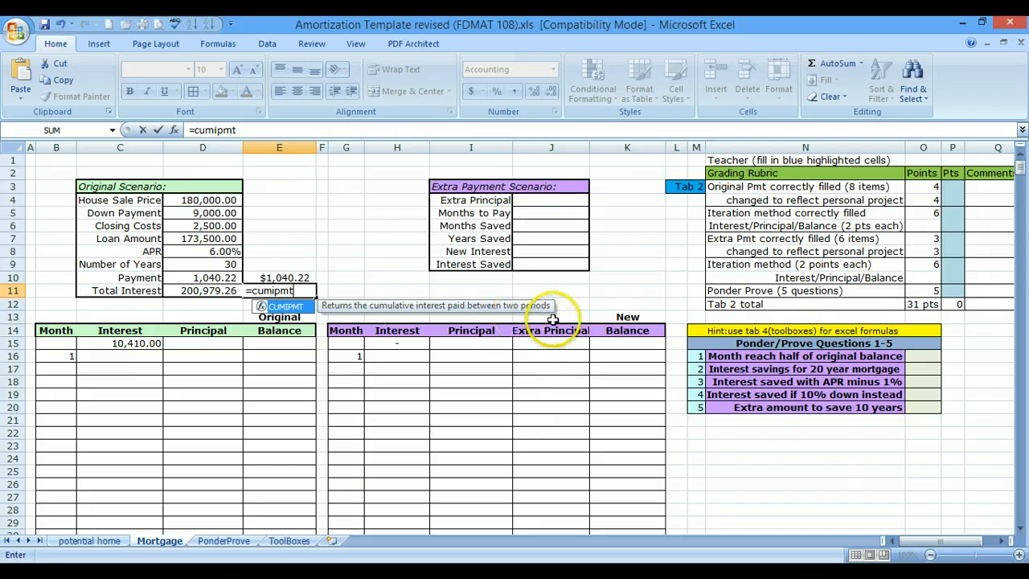
pyautogui.write('(')
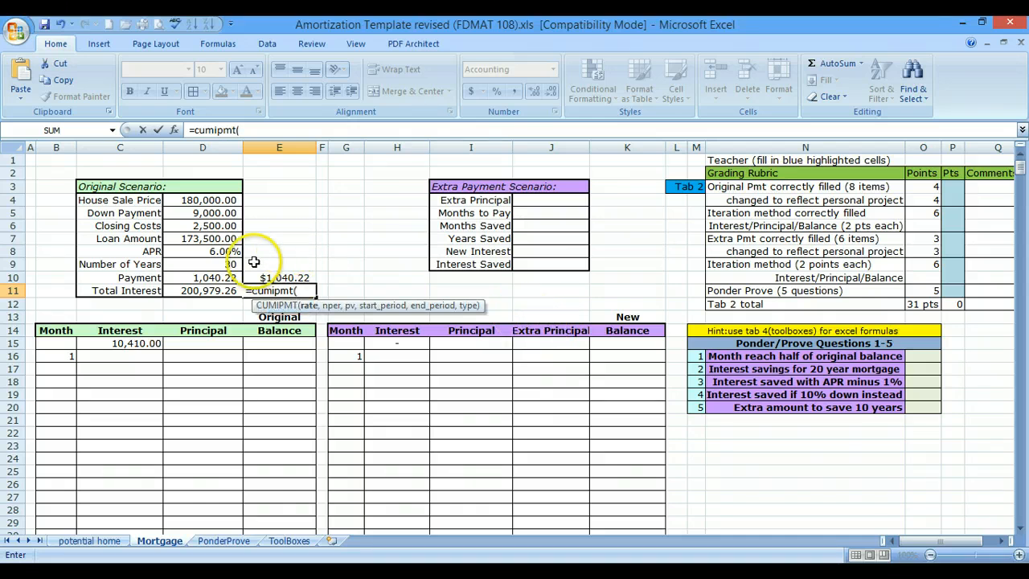
pyautogui.click(213, 250)
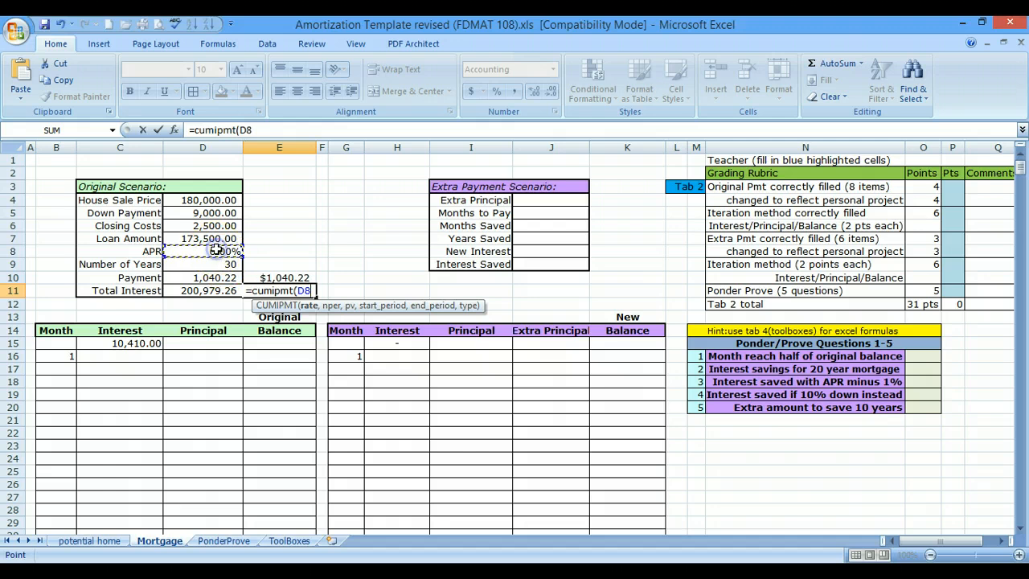
pyautogui.write('/1')
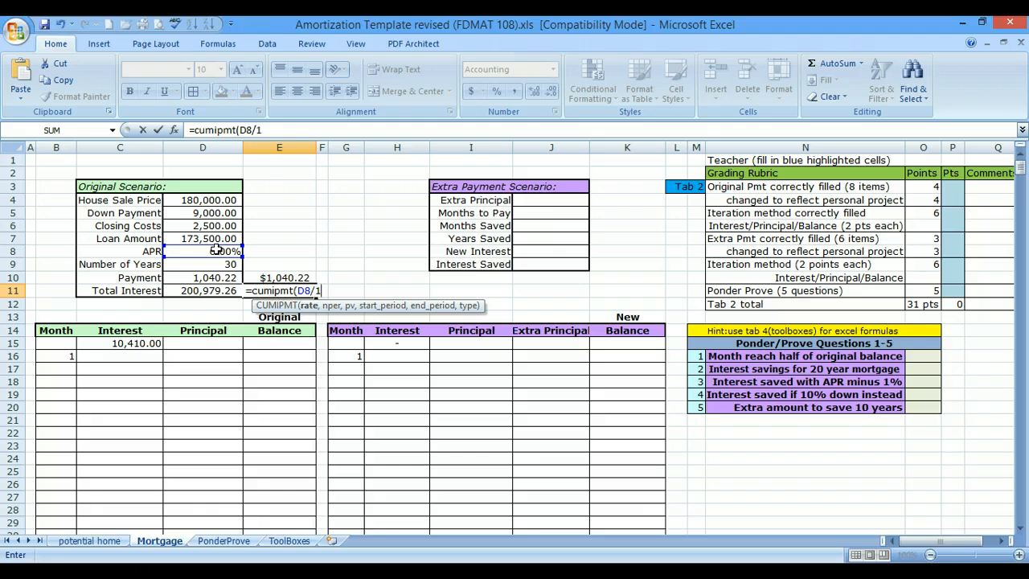
pyautogui.write('2,')
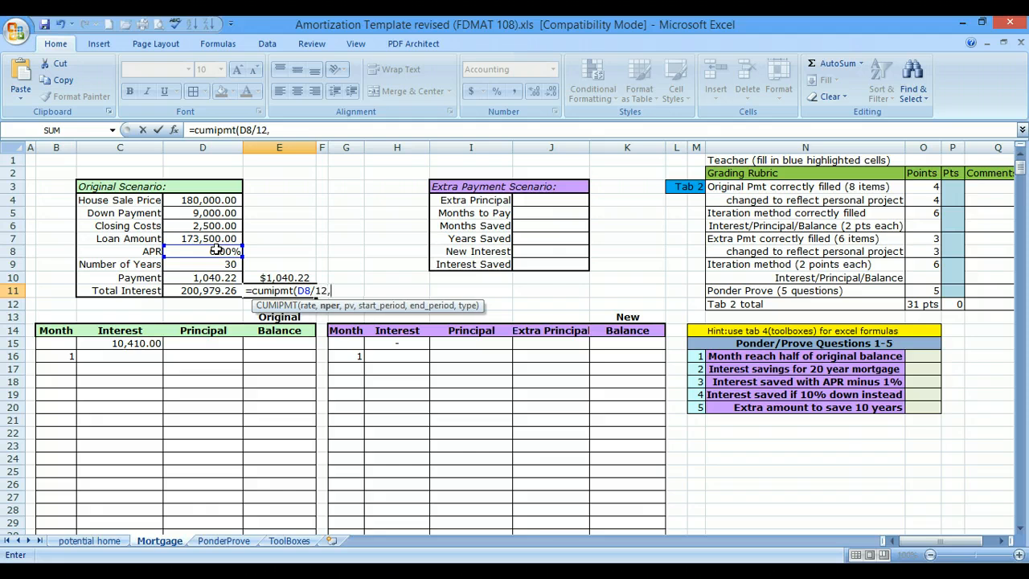
pyautogui.write('12*')
pyautogui.click(213, 267)
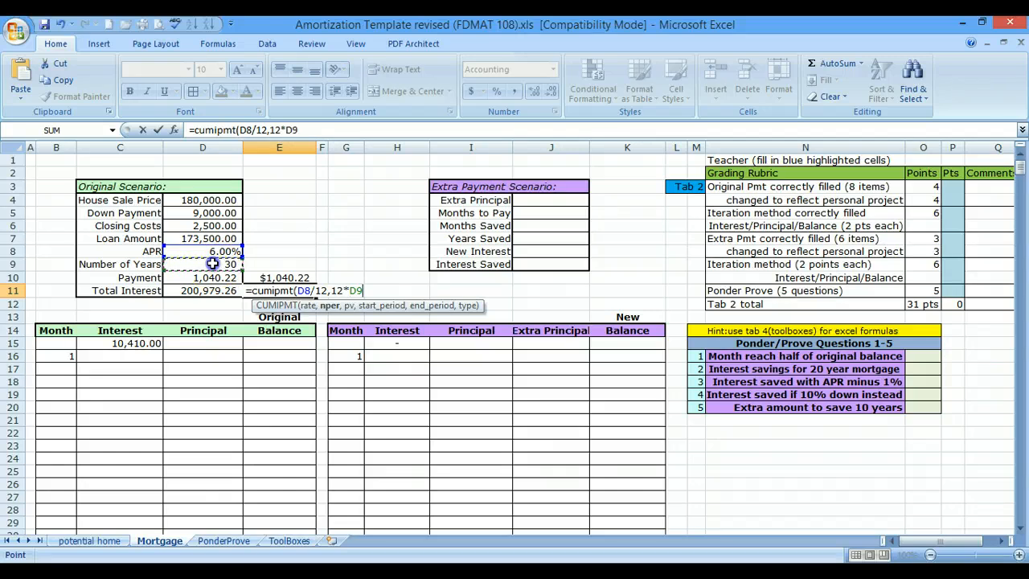
pyautogui.write(',')
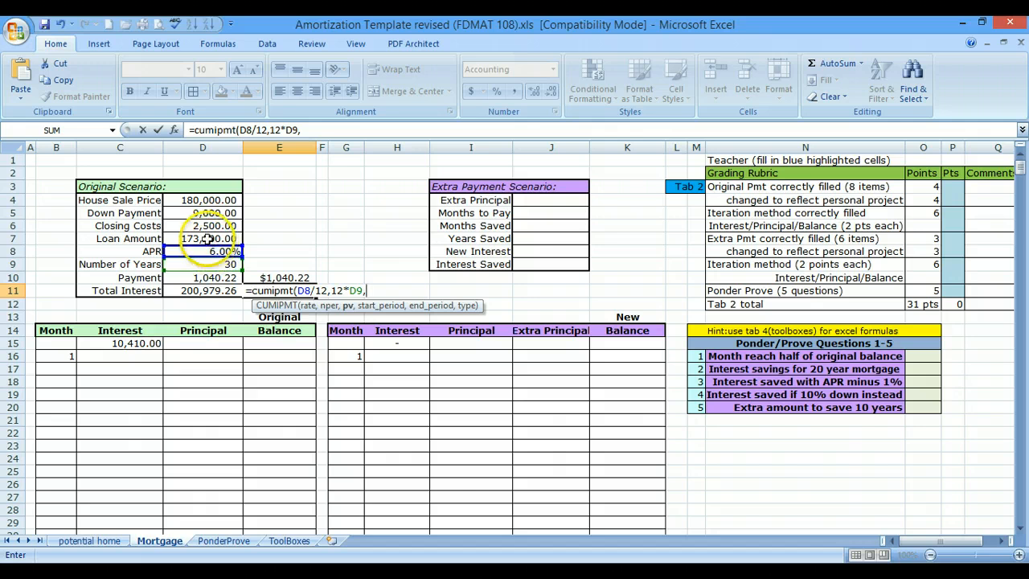
pyautogui.click(207, 239)
pyautogui.write(',')
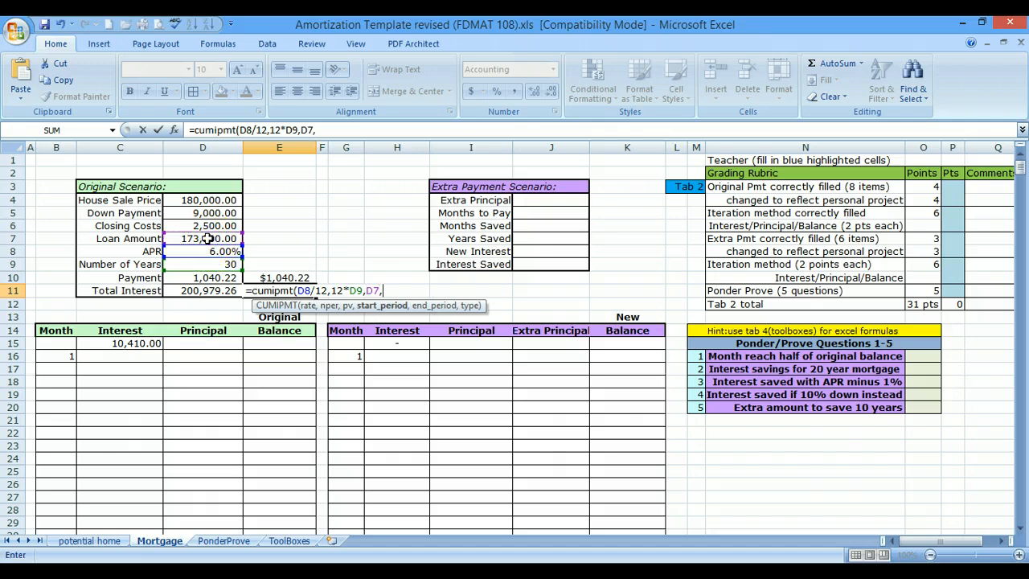
pyautogui.write('1,')
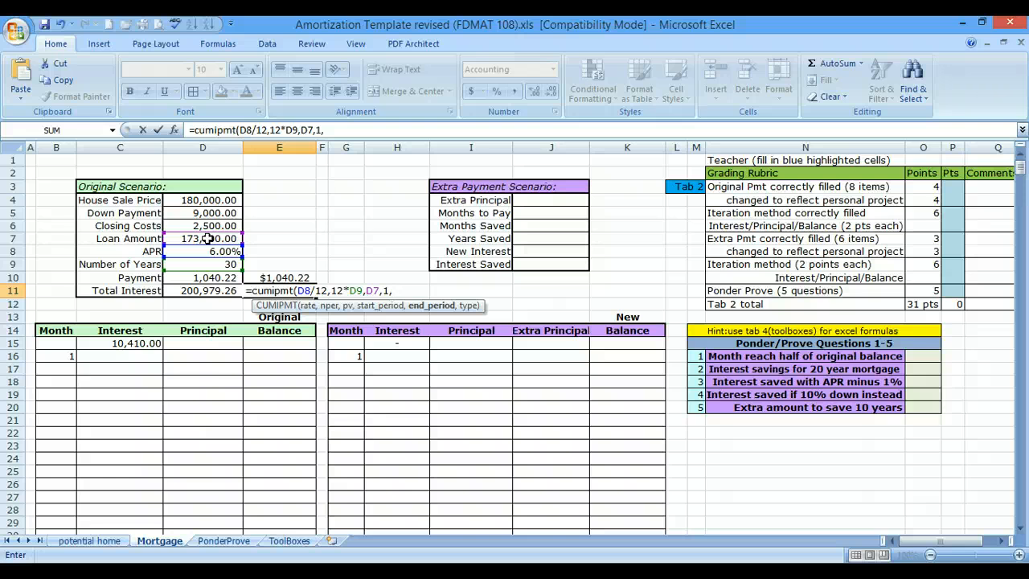
pyautogui.write('360,')
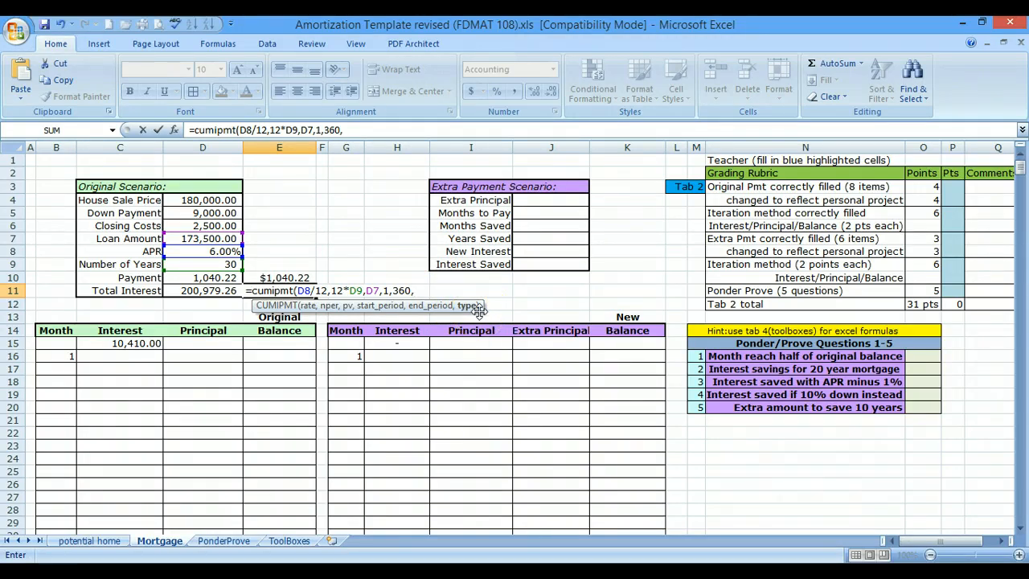
pyautogui.write('0')
pyautogui.press('Return')
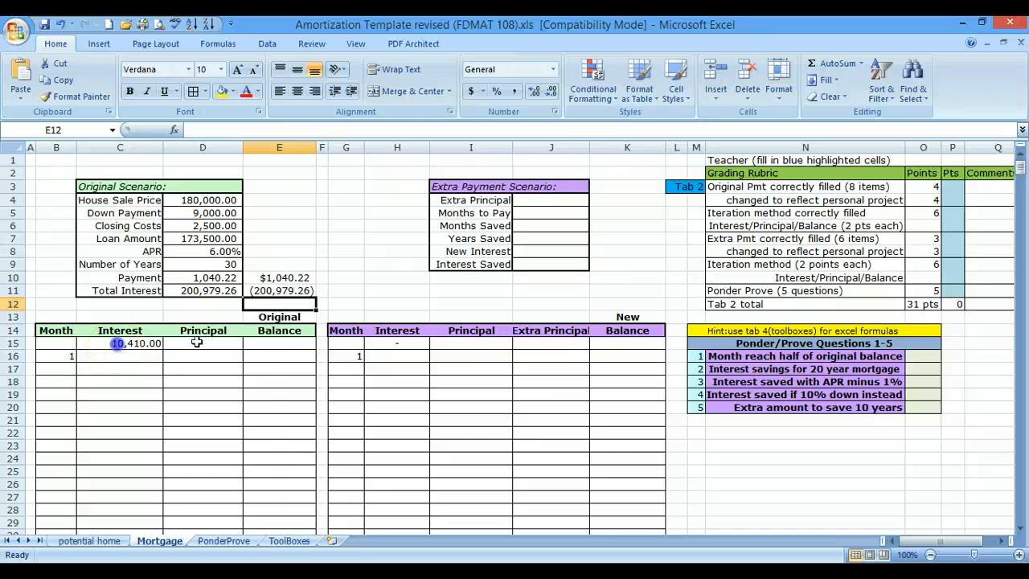
# - Clear the leftover Interest value in C15 and set the starting Original Balance in E15 to the loan amount with =D7
pyautogui.click(133, 344)
pyautogui.press('Delete')
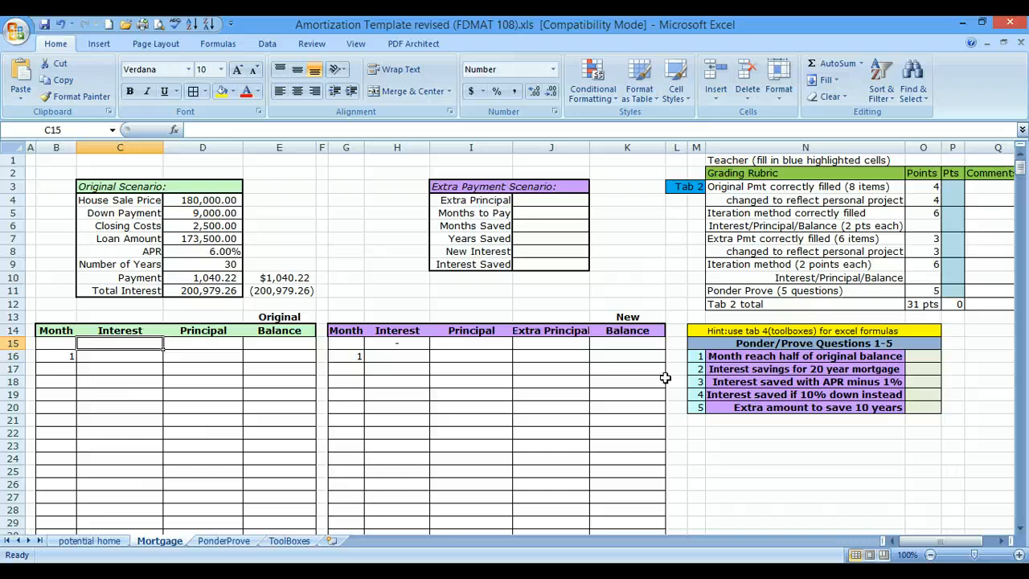
pyautogui.click(274, 343)
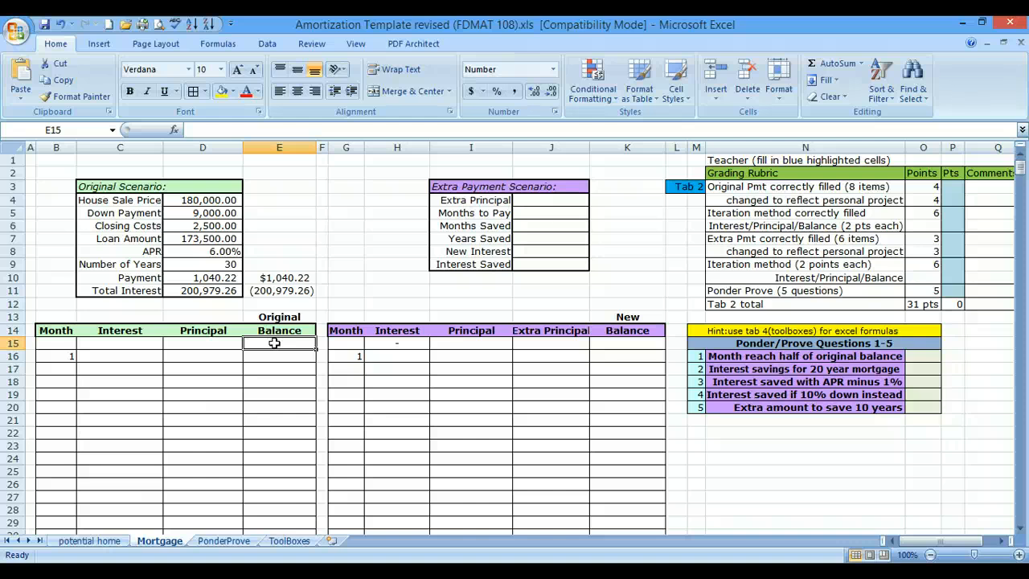
pyautogui.write('=')
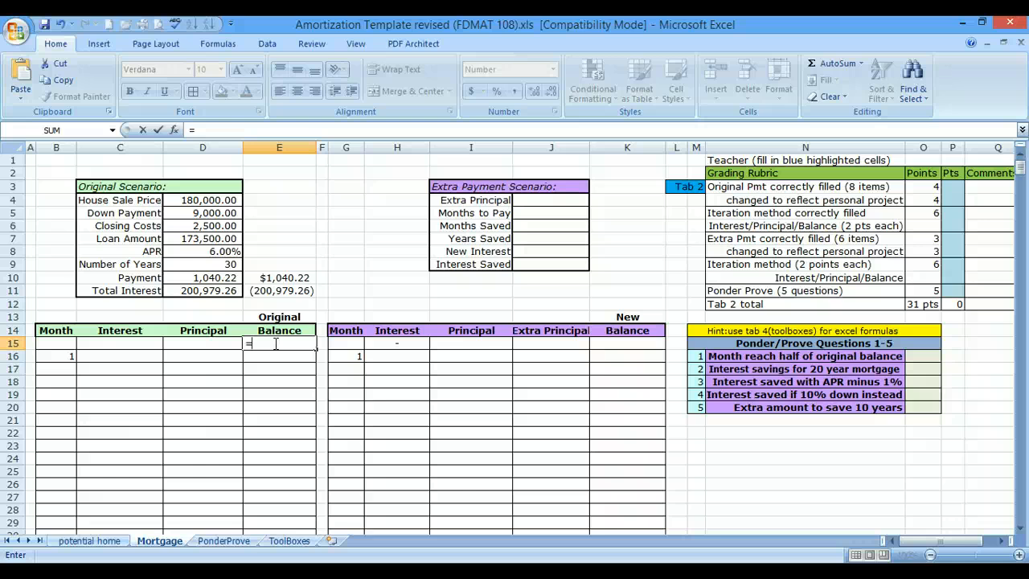
pyautogui.click(222, 238)
pyautogui.press('Return')
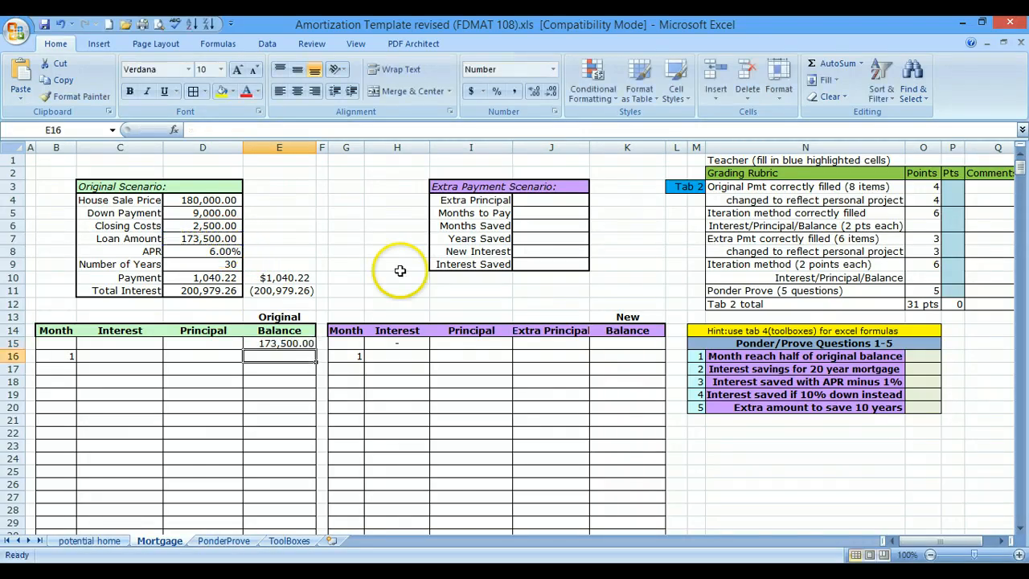
# - Enter a dash in the Interest and Principal cells C15 and D15 of the original schedule's starting row
pyautogui.click(63, 344)
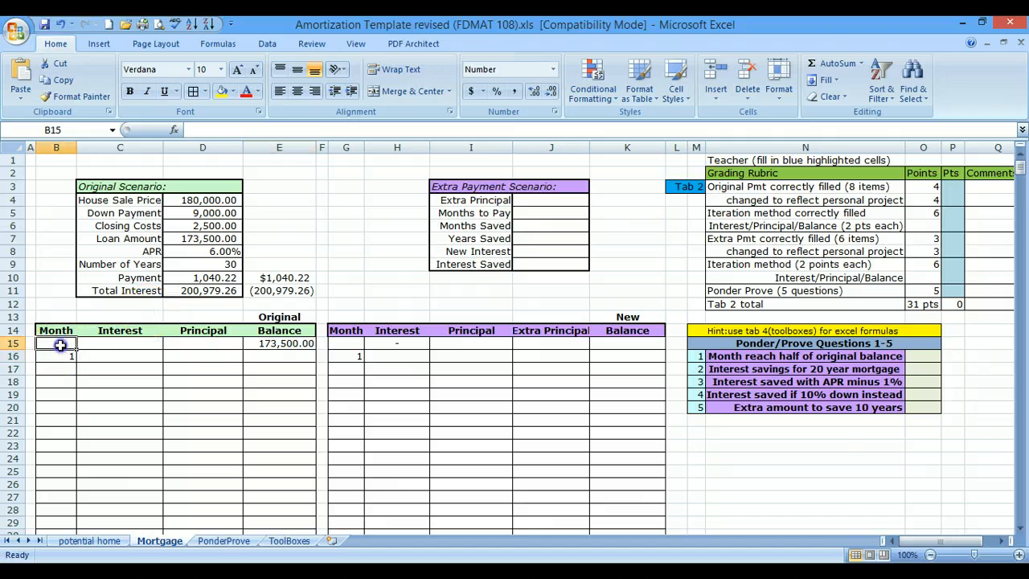
pyautogui.click(105, 342)
pyautogui.write('-')
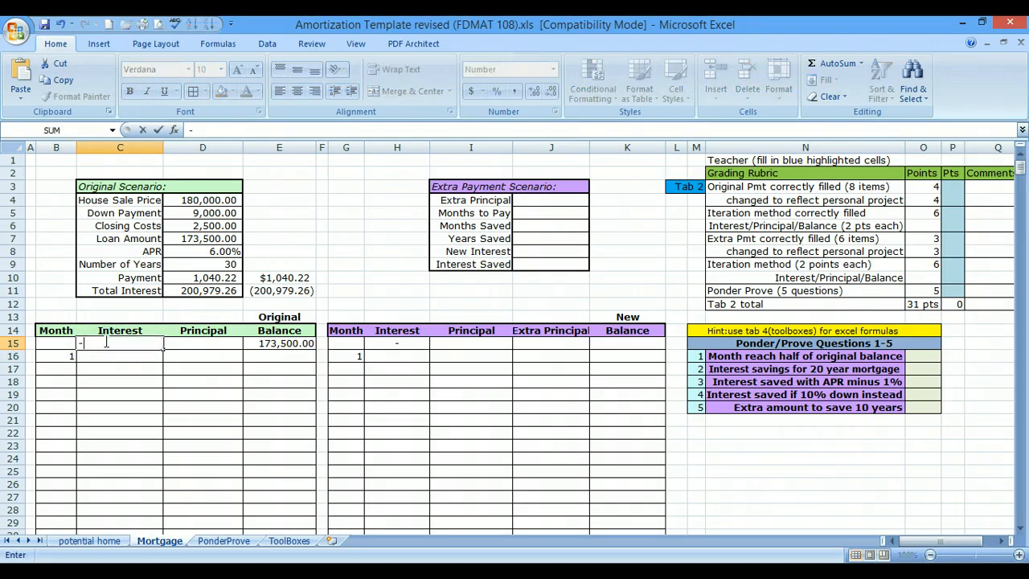
pyautogui.press('Tab')
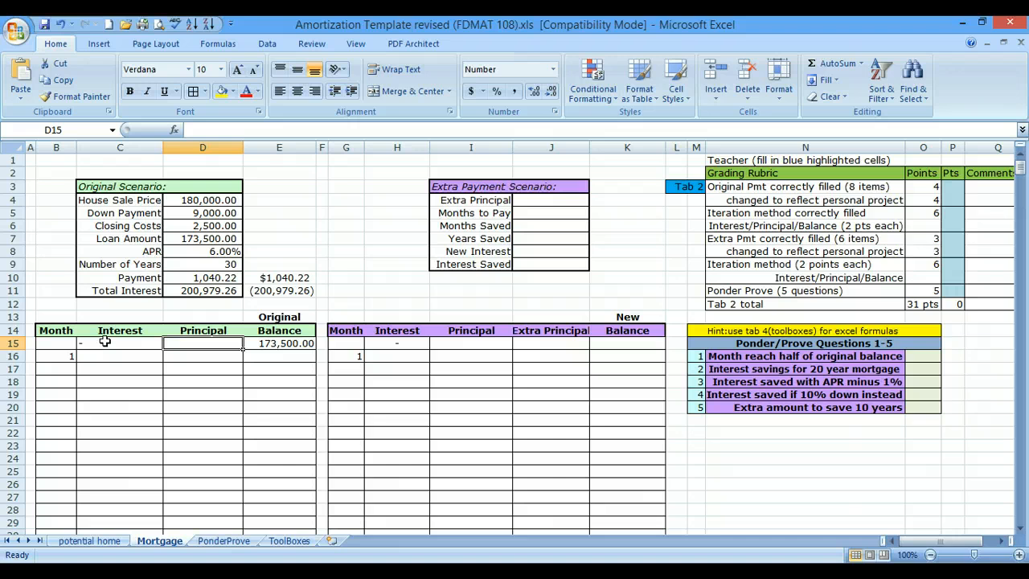
pyautogui.write('-')
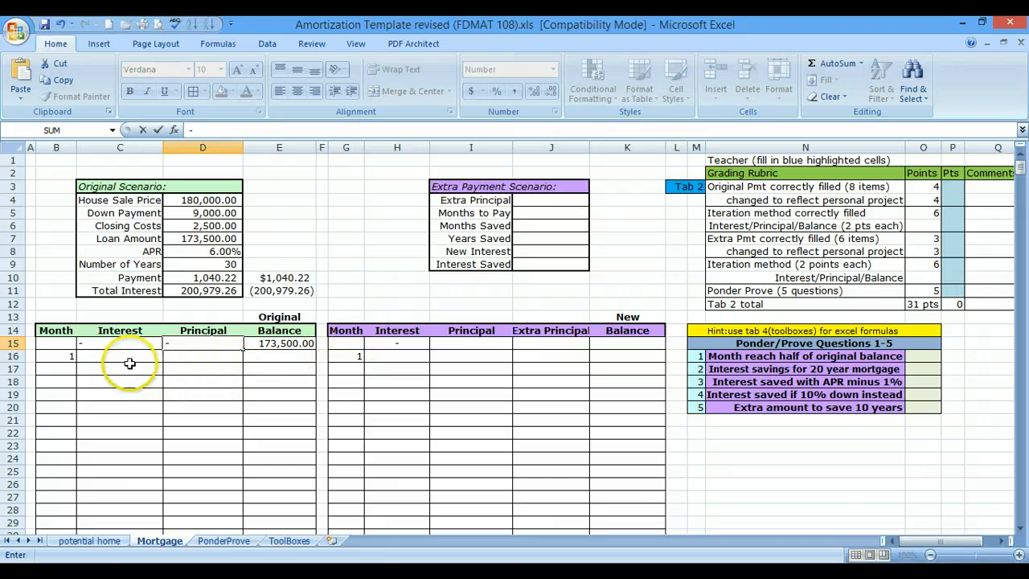
pyautogui.click(130, 364)
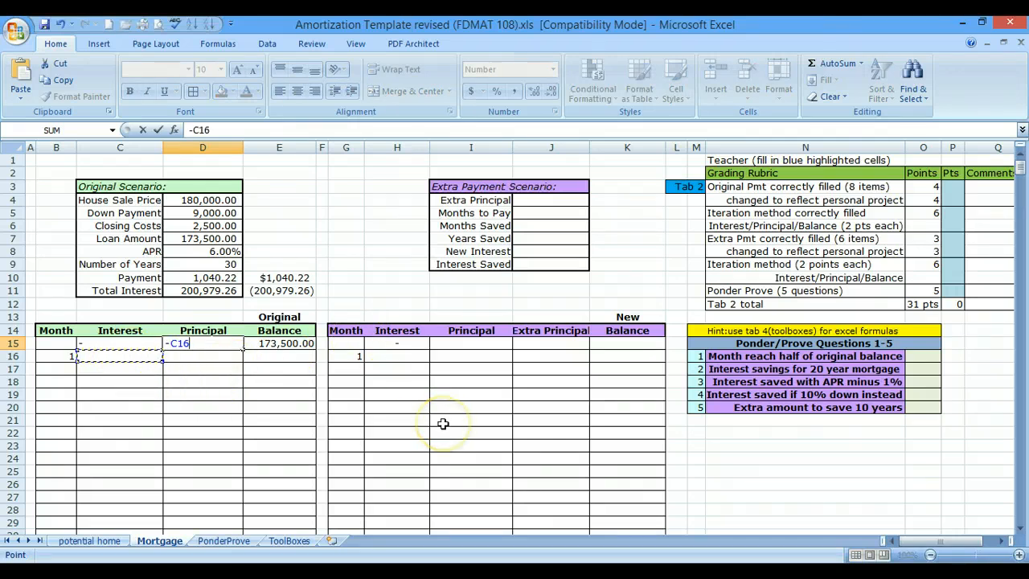
pyautogui.press('Return')
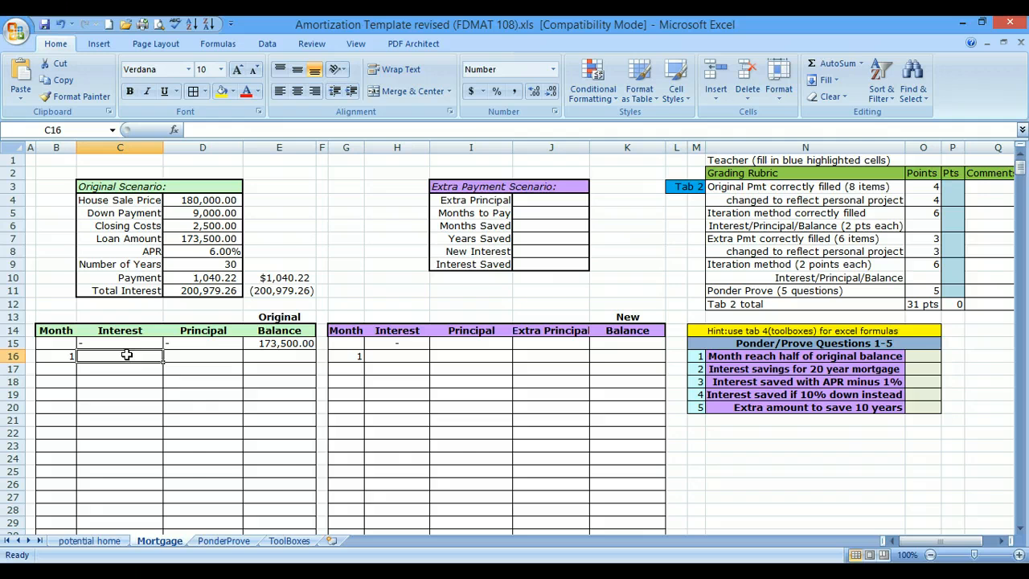
# - Calculate month 1's Interest in C16 of the original schedule with the formula =D8/12*E15
pyautogui.write('=')
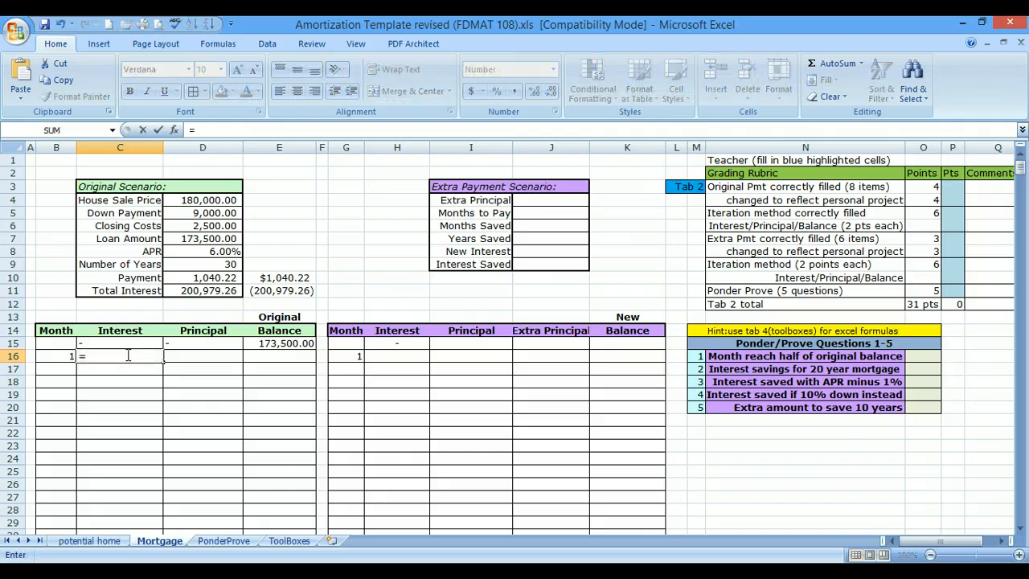
pyautogui.click(189, 251)
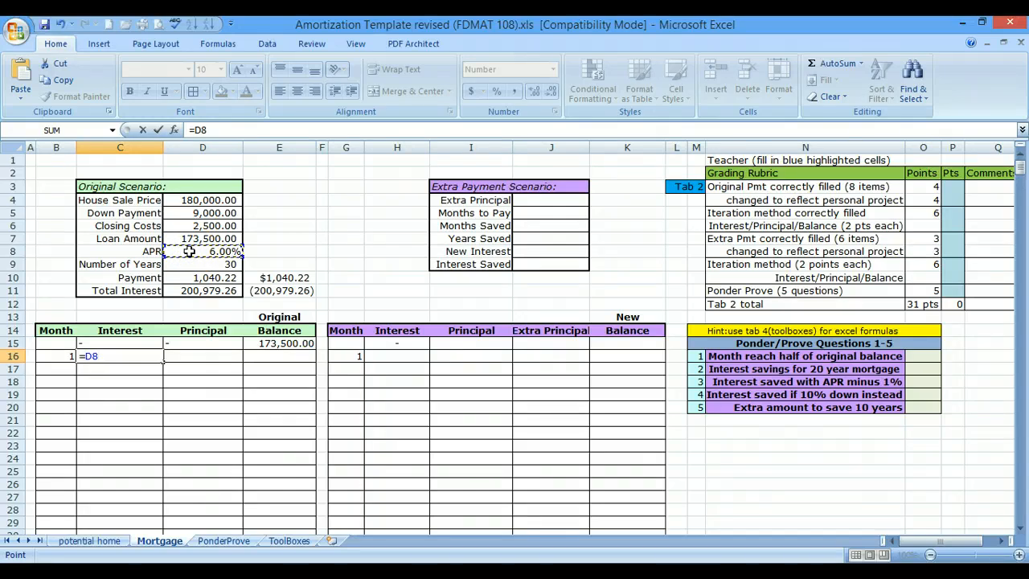
pyautogui.write('/12*')
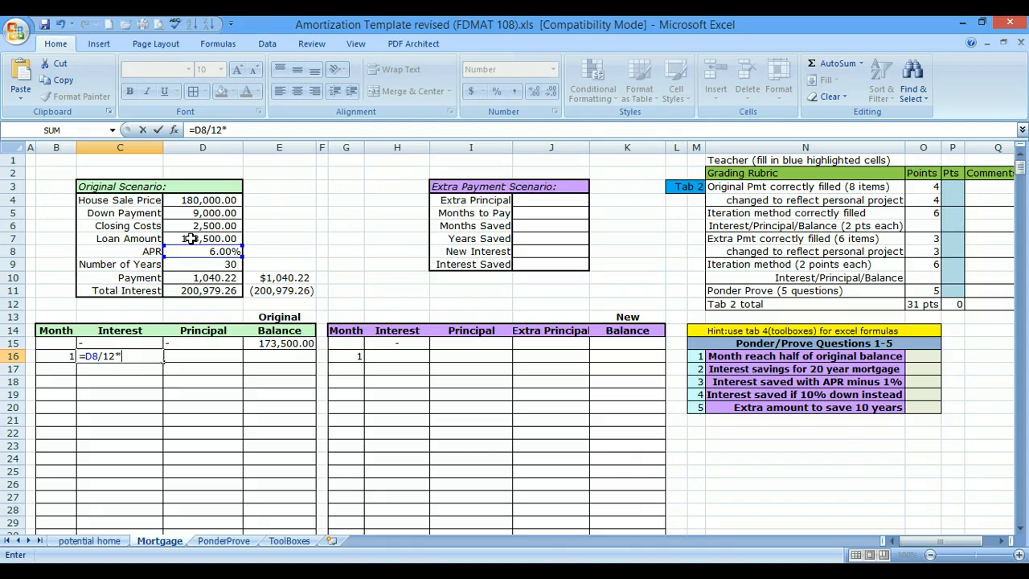
pyautogui.click(279, 343)
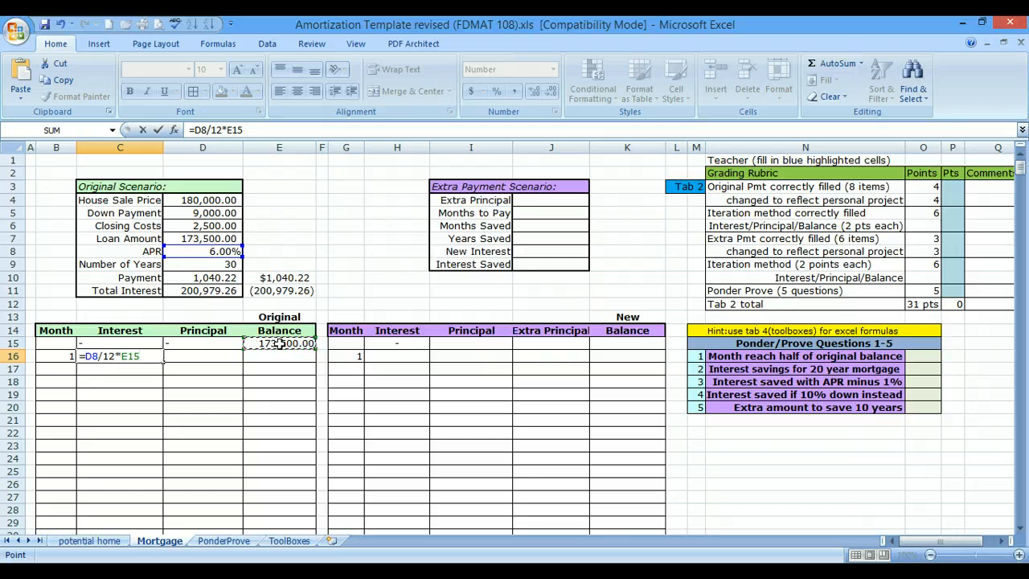
pyautogui.press('Return')
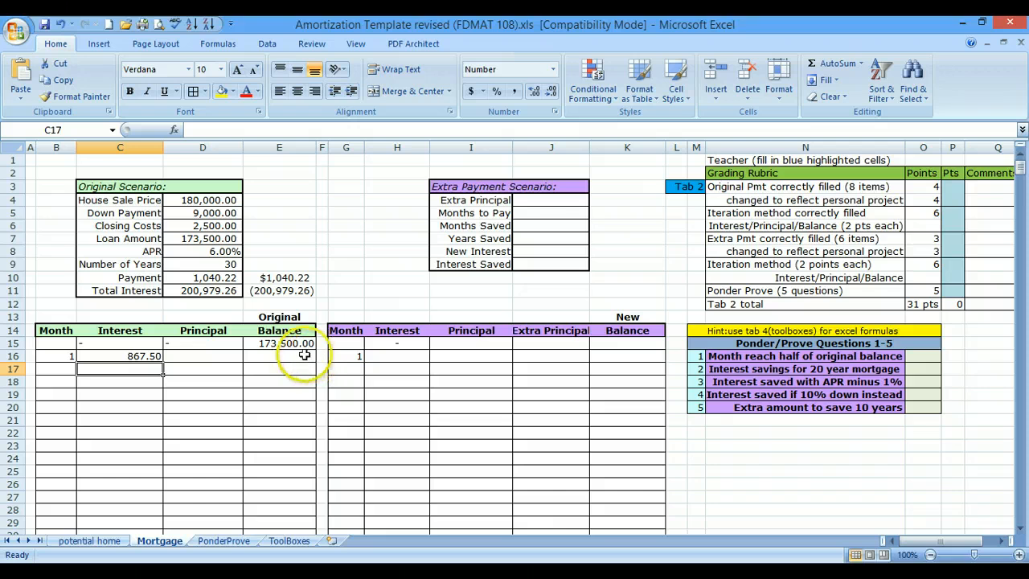
# - Calculate month 1's Principal in D16 of the original schedule with the formula =D10-C16
pyautogui.click(207, 355)
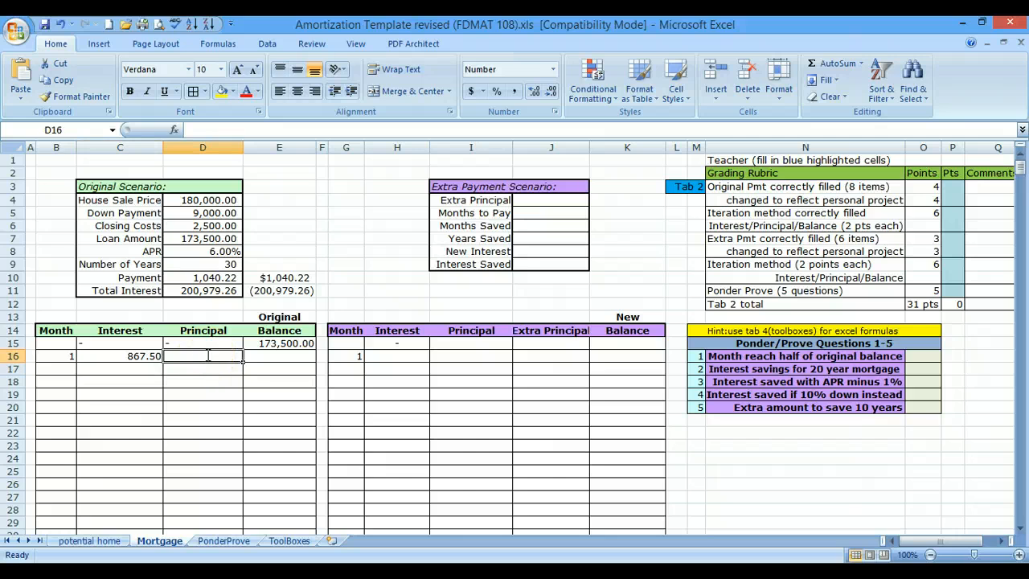
pyautogui.write('=')
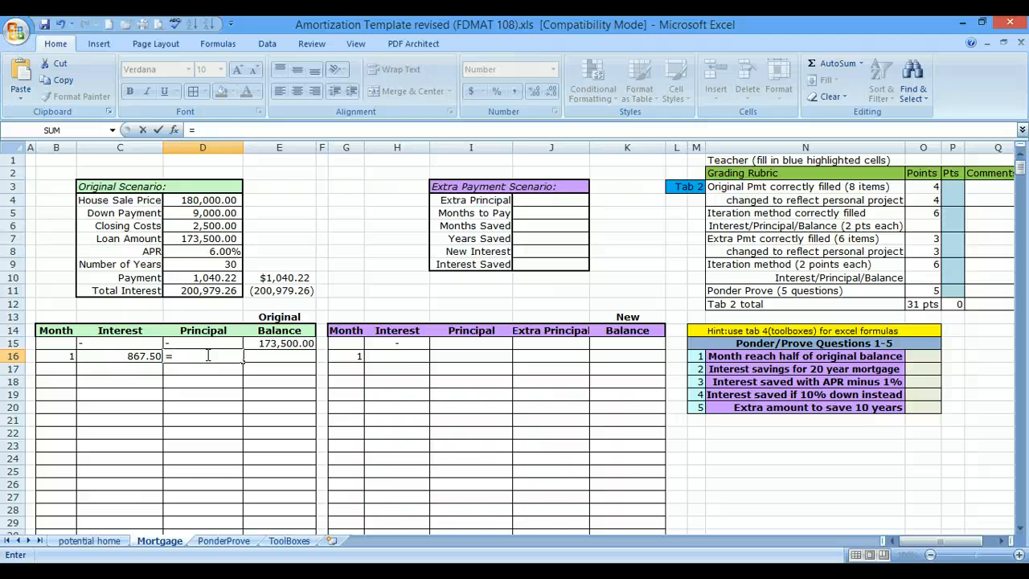
pyautogui.click(173, 282)
pyautogui.click(194, 277)
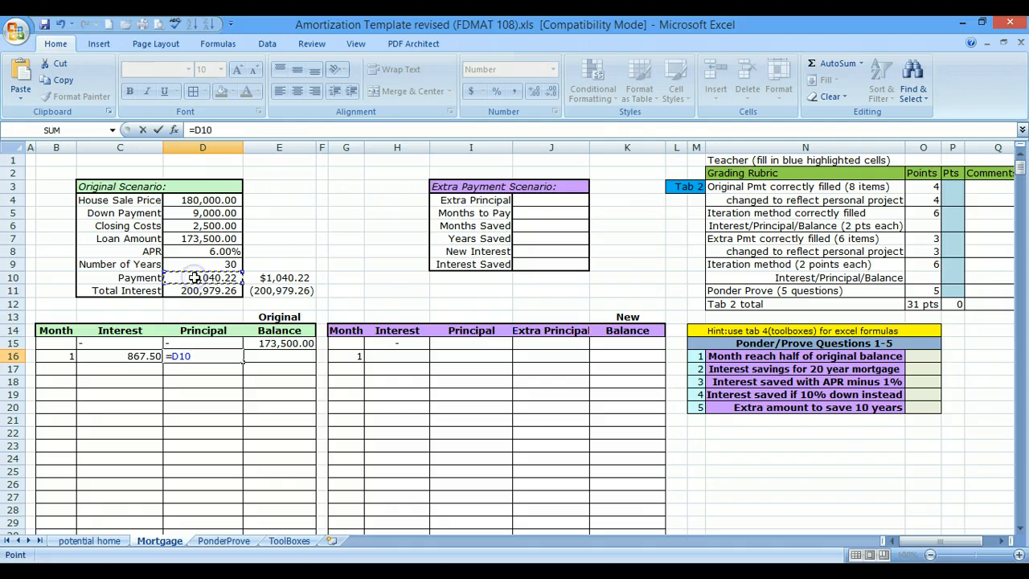
pyautogui.write('-')
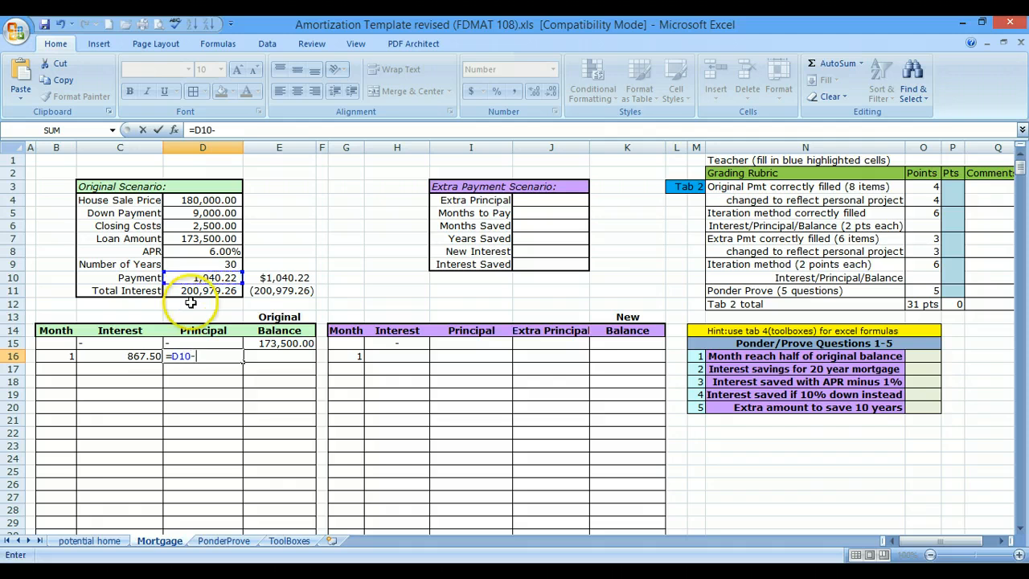
pyautogui.click(140, 358)
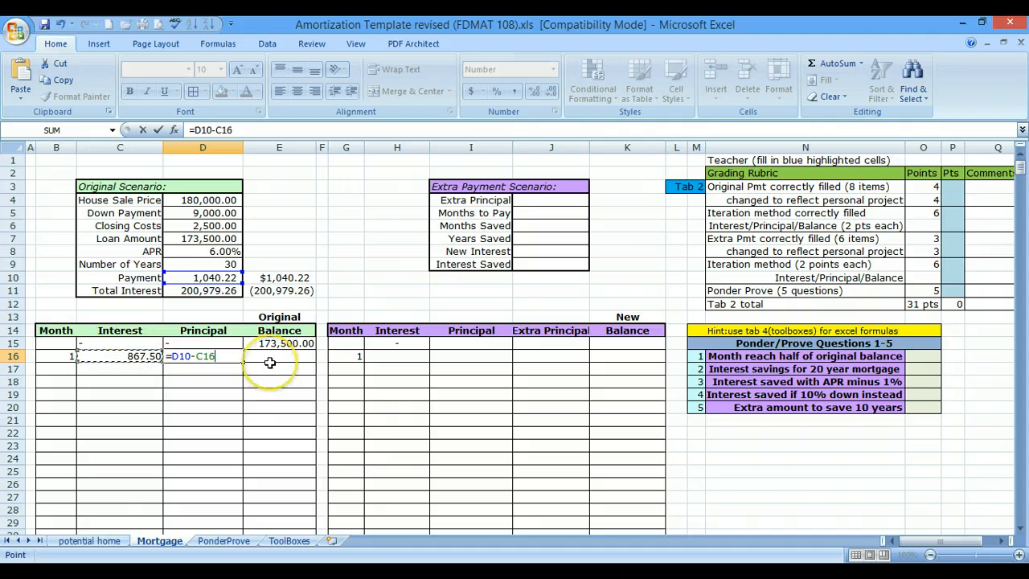
pyautogui.press('Return')
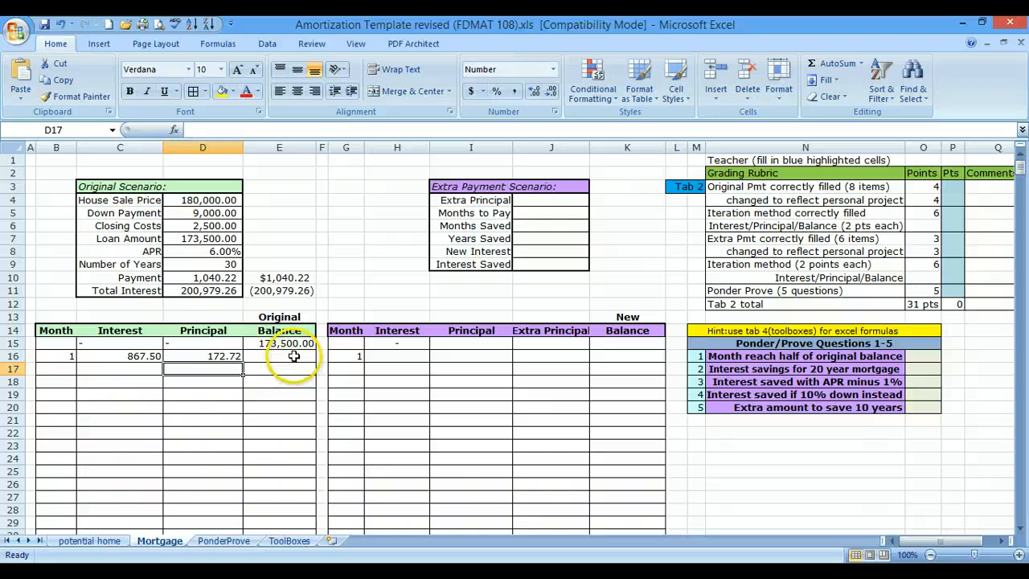
# - Calculate month 1's Original Balance in E16 with the formula =E15-D16
pyautogui.click(294, 356)
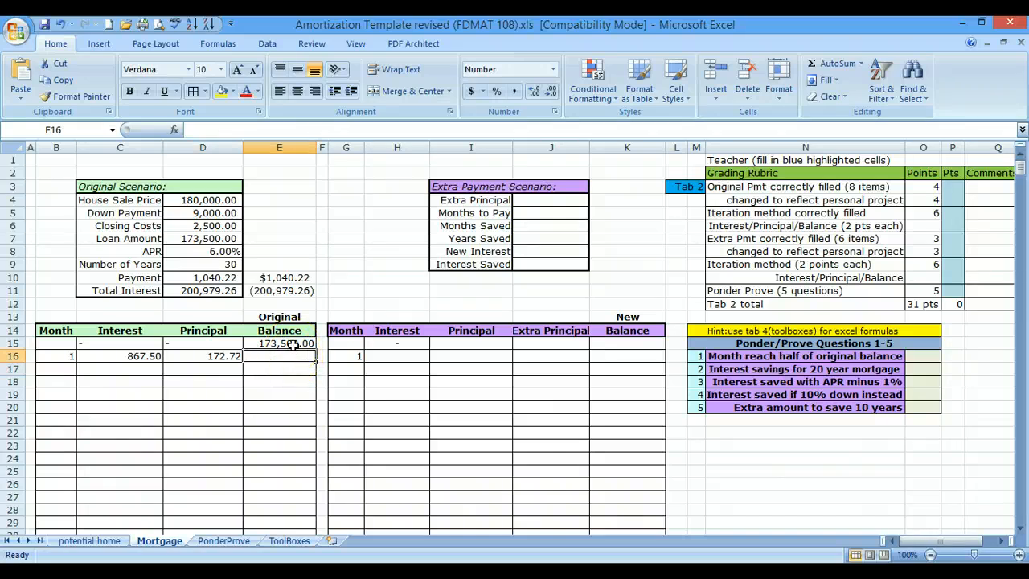
pyautogui.write('=')
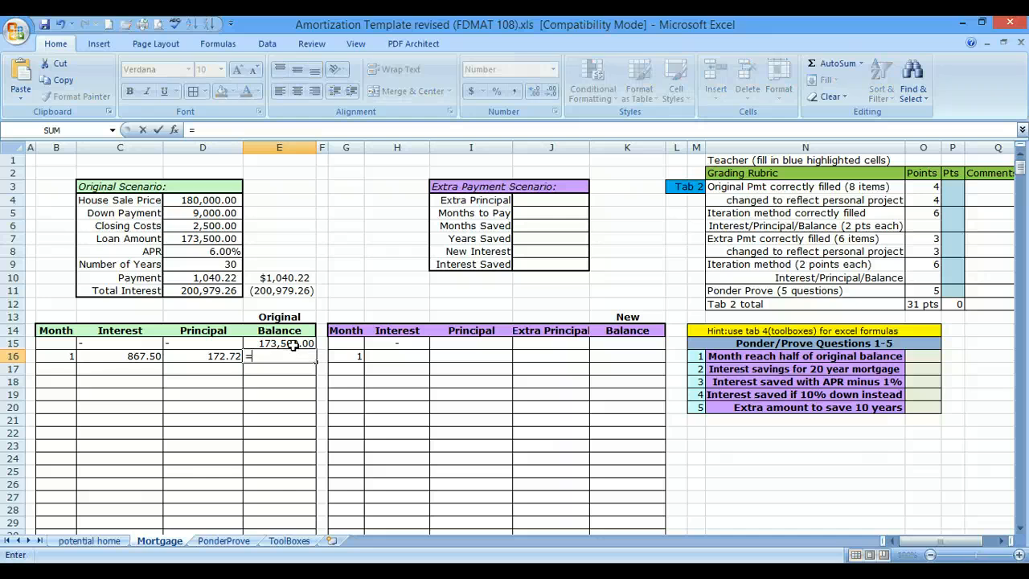
pyautogui.click(293, 344)
pyautogui.write('-')
pyautogui.click(221, 356)
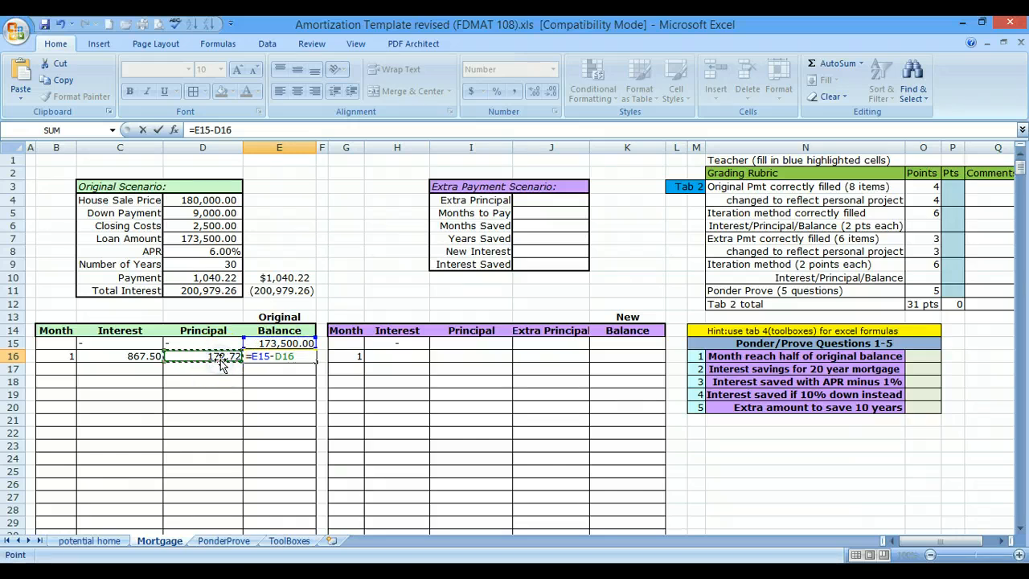
pyautogui.press('Return')
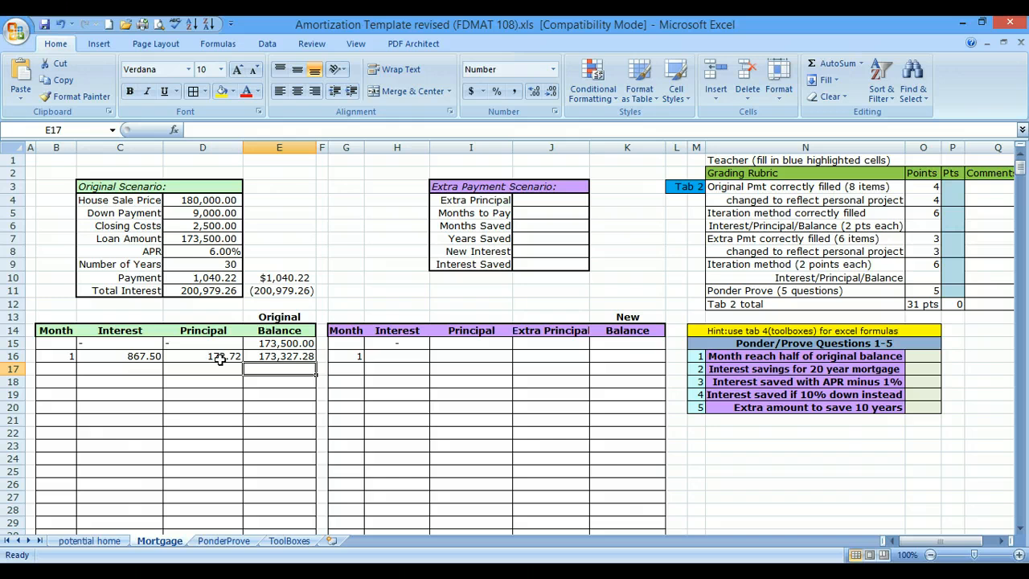
# - Fill the month 1 row B16:E16 of the original schedule down through row 28, as a series up to month 13
pyautogui.click(64, 356)
pyautogui.moveTo(143, 355); pyautogui.dragTo(308, 359)
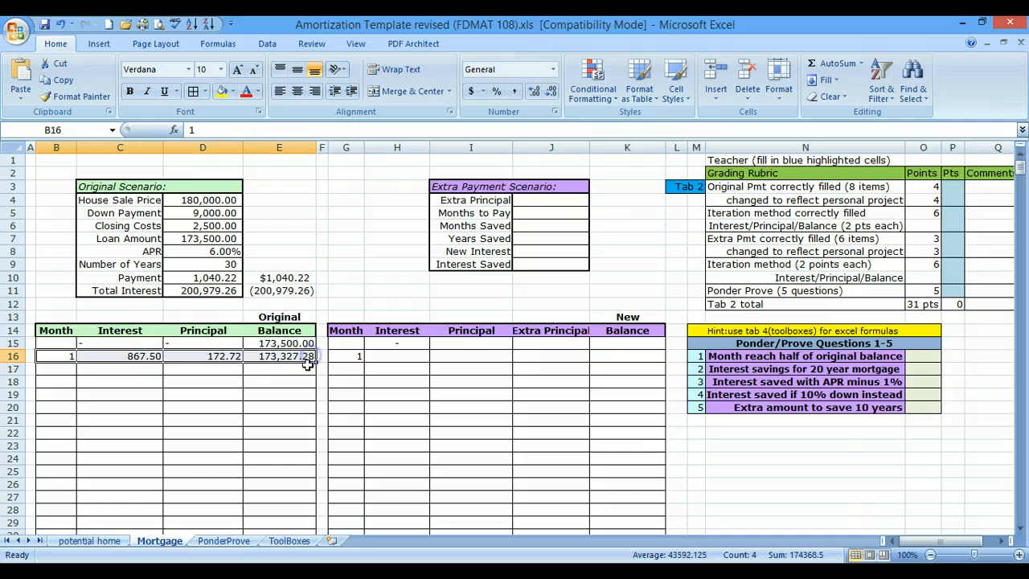
pyautogui.click(58, 355)
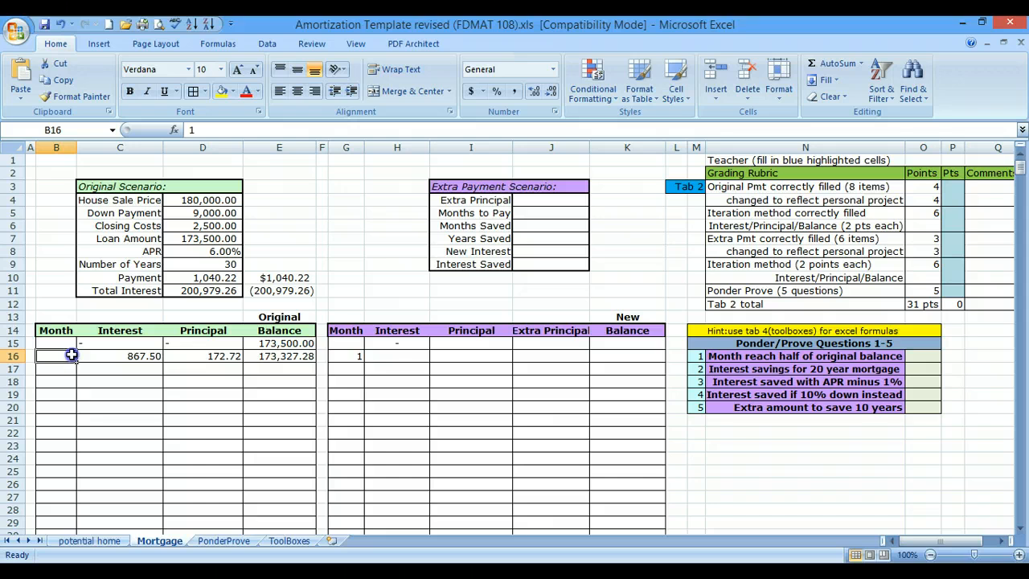
pyautogui.moveTo(70, 355); pyautogui.dragTo(283, 355)
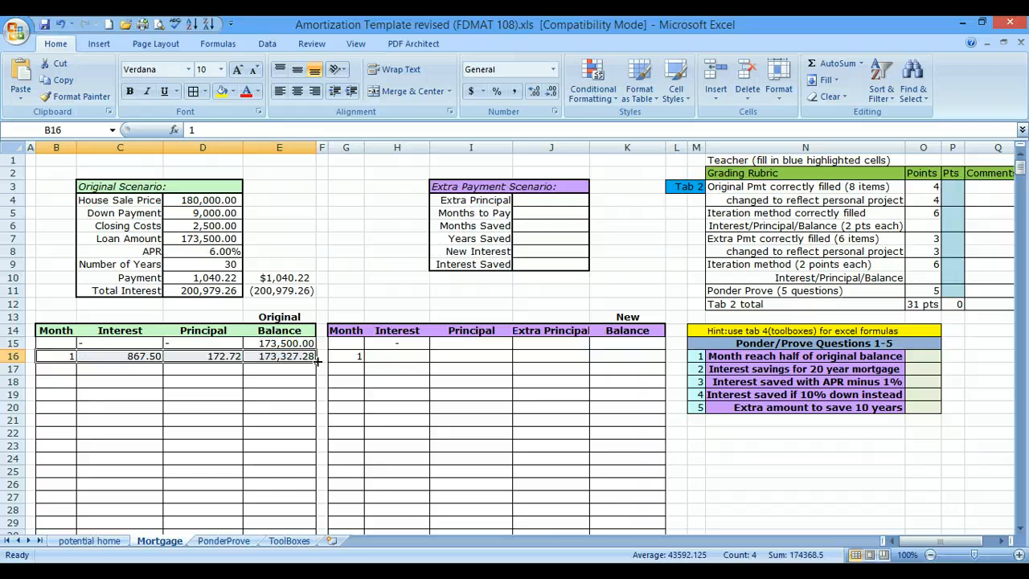
pyautogui.moveTo(318, 362); pyautogui.dragTo(314, 515)
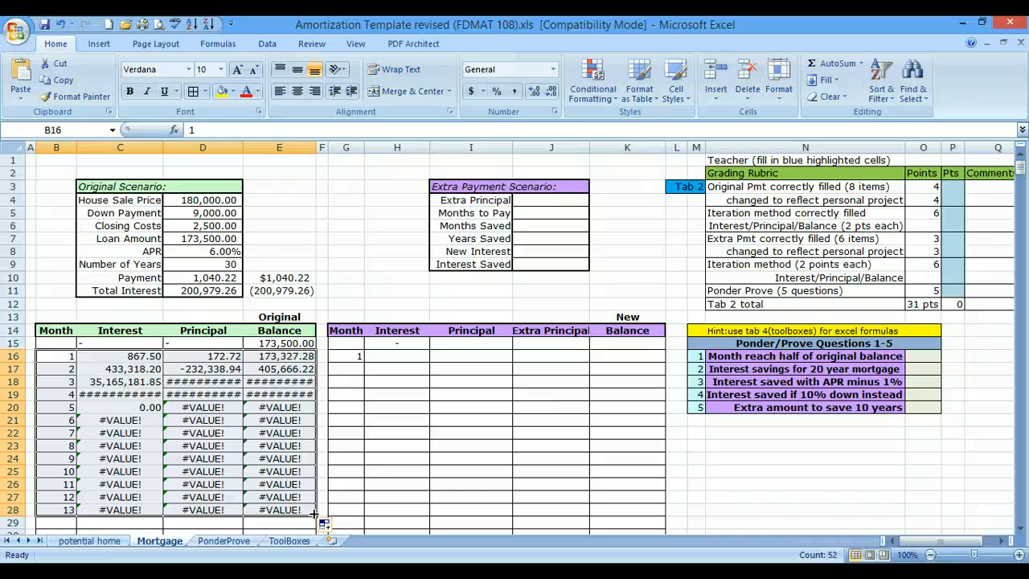
# - Check the filled Principal formula in D18, and make the APR reference in C16 absolute so the formula reads =$D$8/12*E15
pyautogui.click(226, 381)
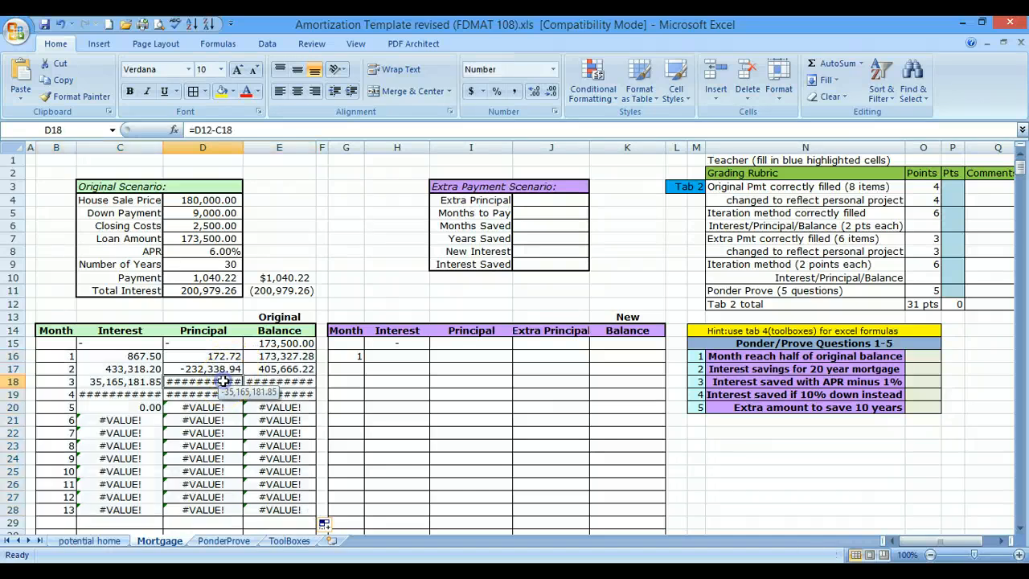
pyautogui.click(141, 357)
pyautogui.doubleClick(141, 356)
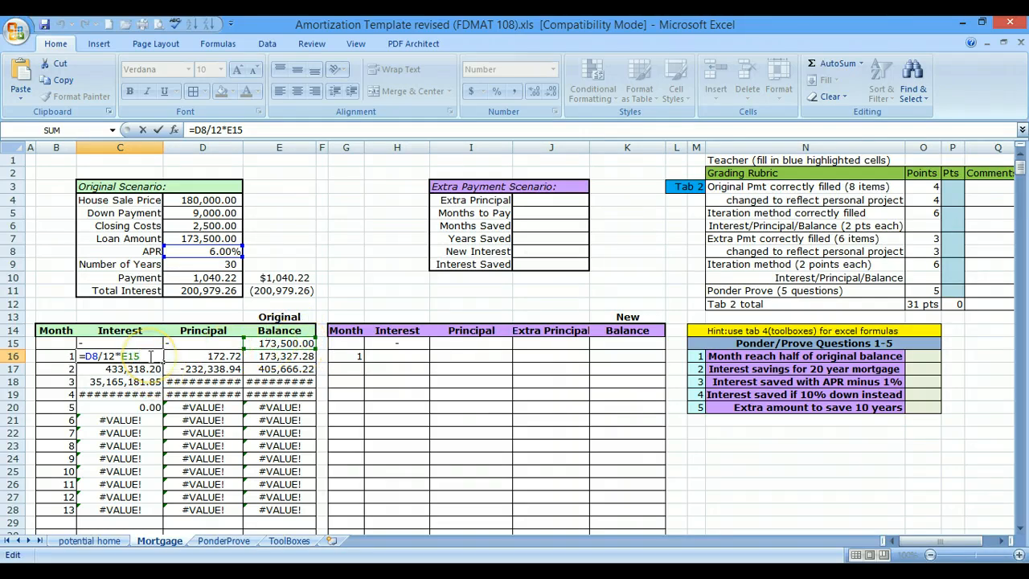
pyautogui.moveTo(84, 356); pyautogui.dragTo(99, 356)
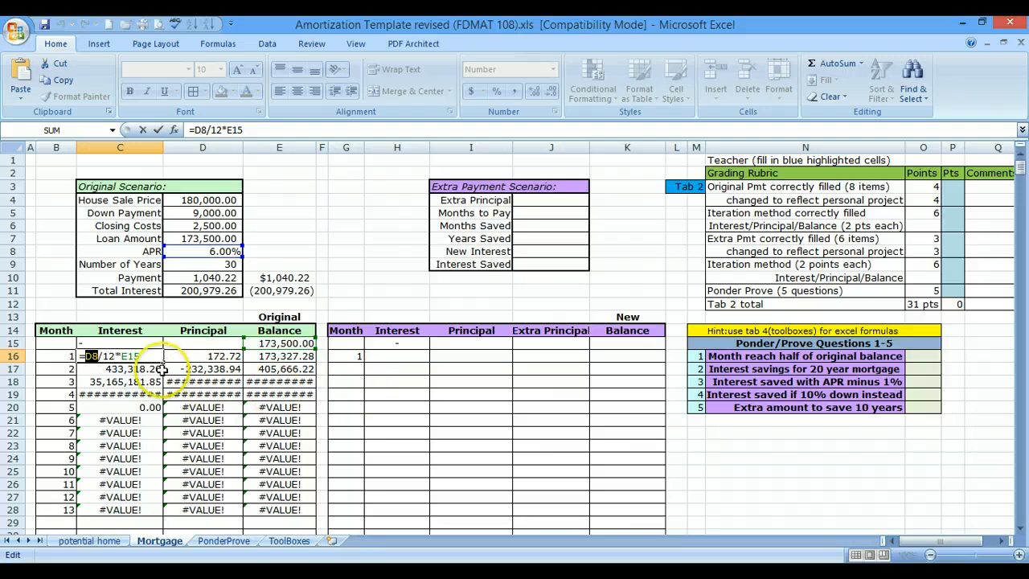
pyautogui.click(97, 356)
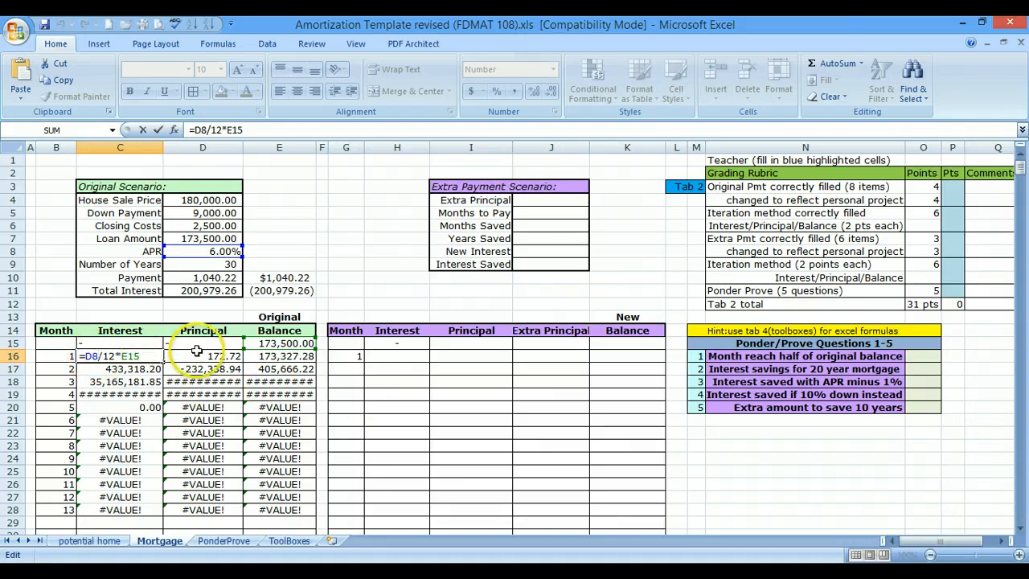
pyautogui.press('F4')
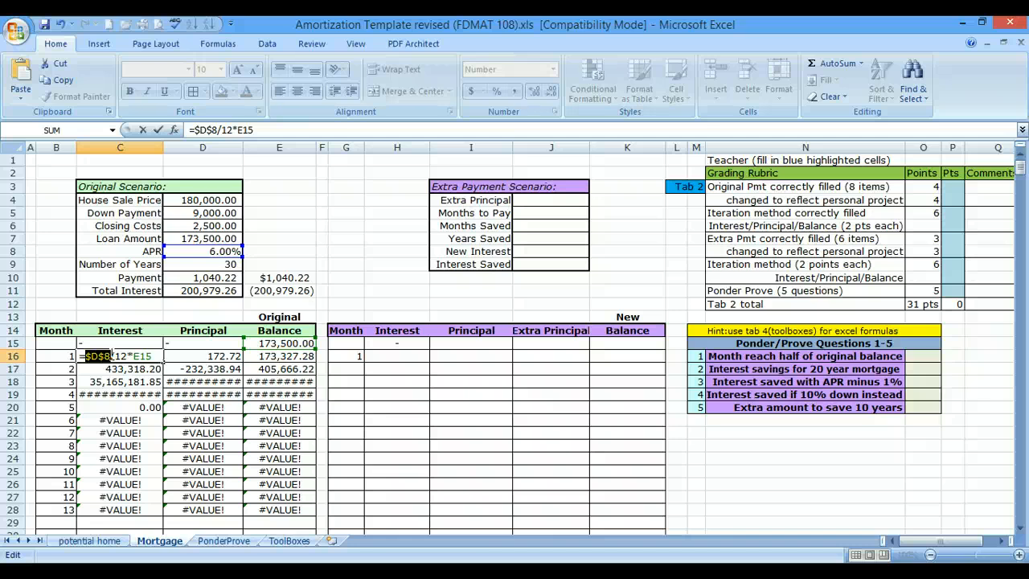
pyautogui.press('Return')
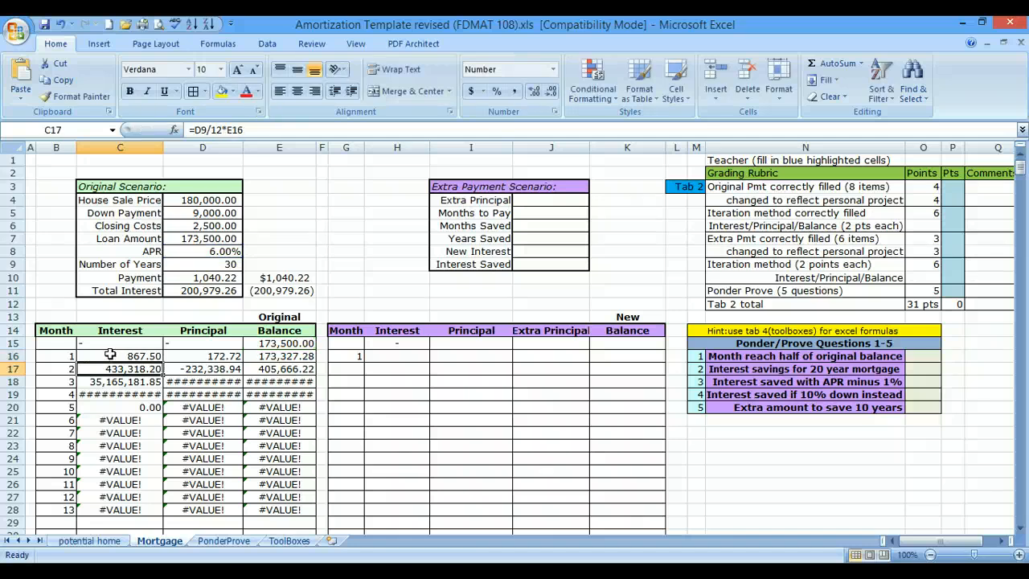
# - Remove the dollar signs from the APR reference in C16 and re-enter them manually, giving =$D$8/12*E15
pyautogui.click(110, 354)
pyautogui.doubleClick(110, 354)
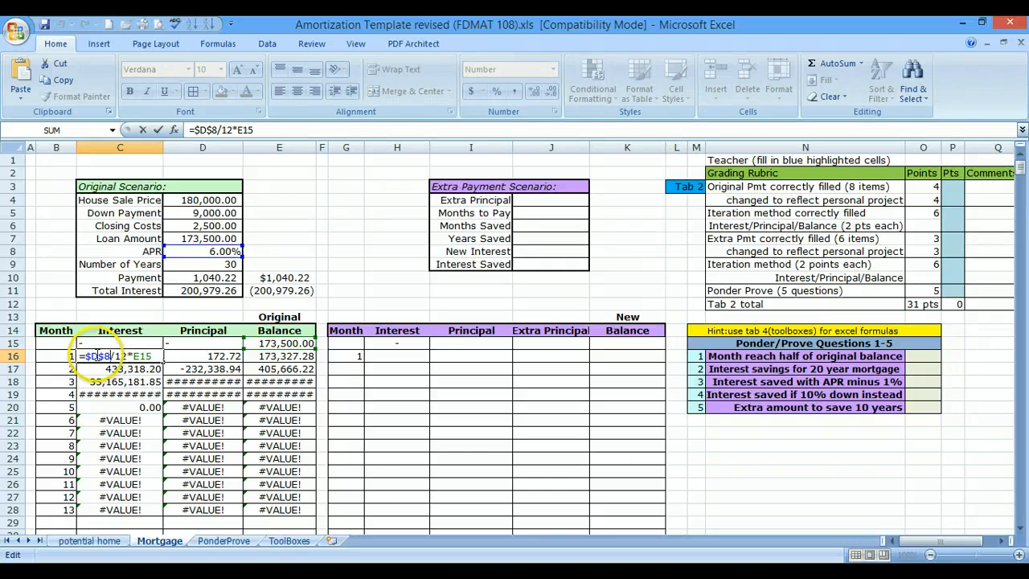
pyautogui.click(93, 355)
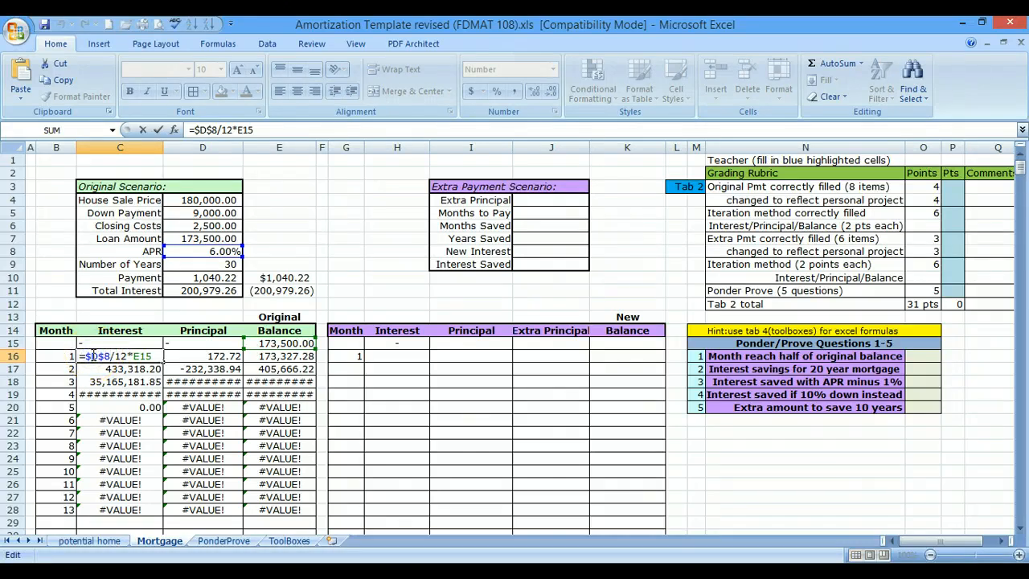
pyautogui.press('BackSpace')
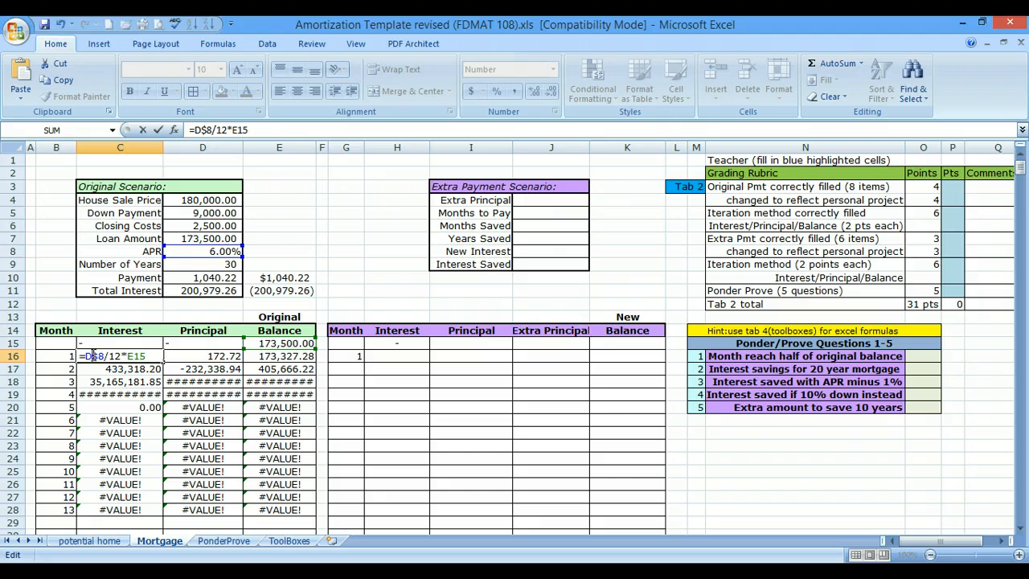
pyautogui.press('BackSpace')
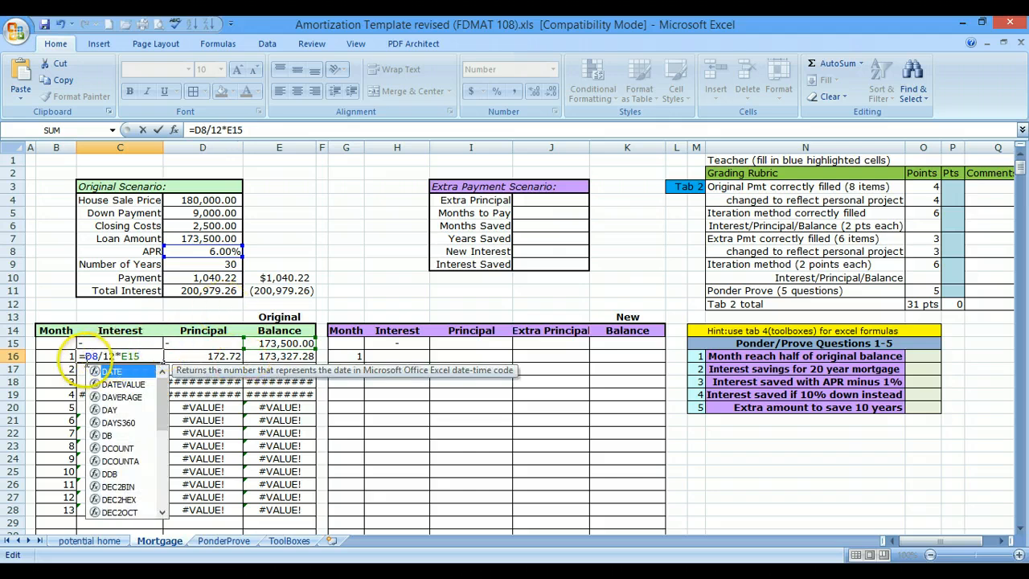
pyautogui.click(85, 357)
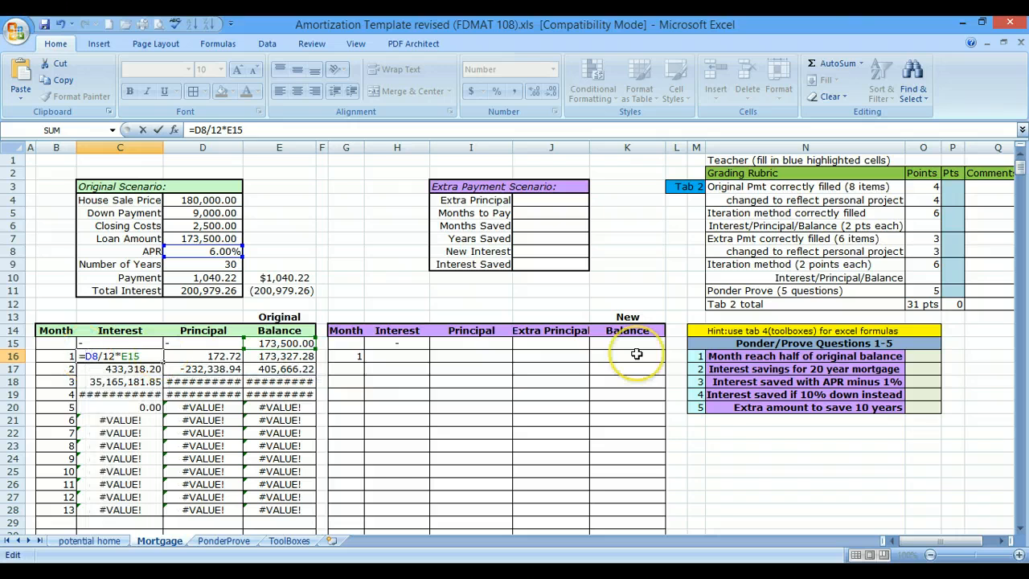
pyautogui.write('$')
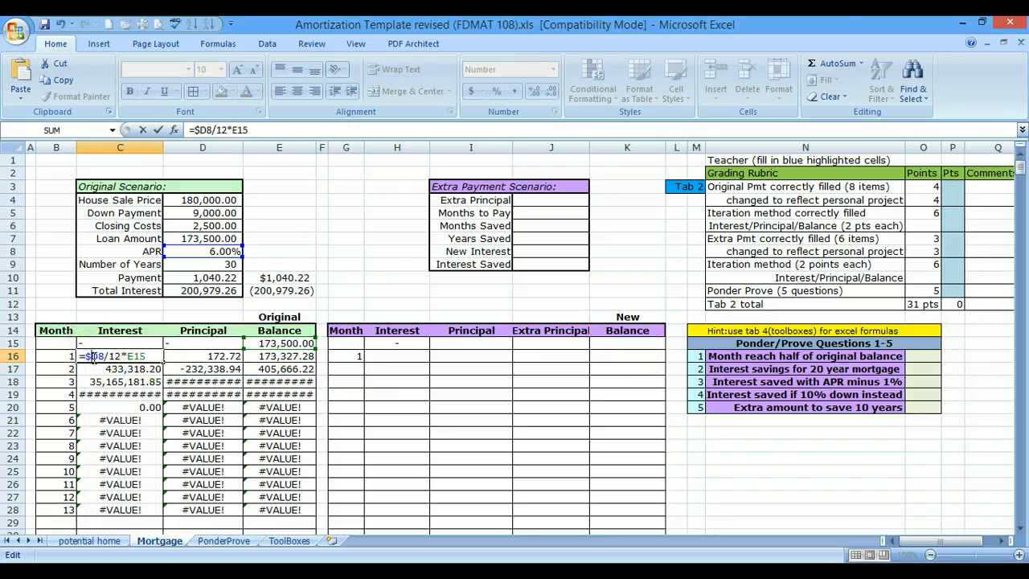
pyautogui.click(96, 355)
pyautogui.write('$')
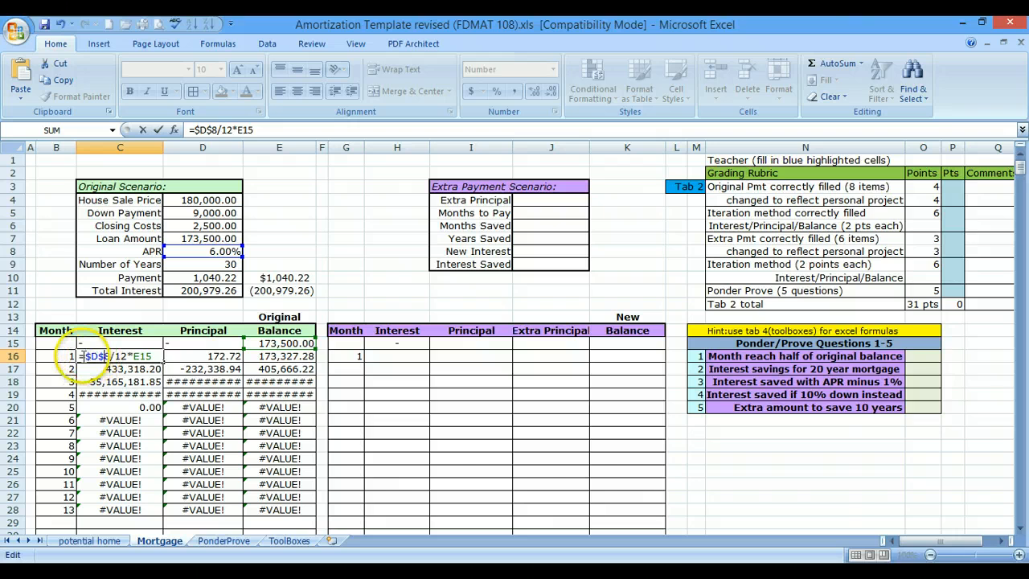
pyautogui.moveTo(109, 356); pyautogui.dragTo(86, 356)
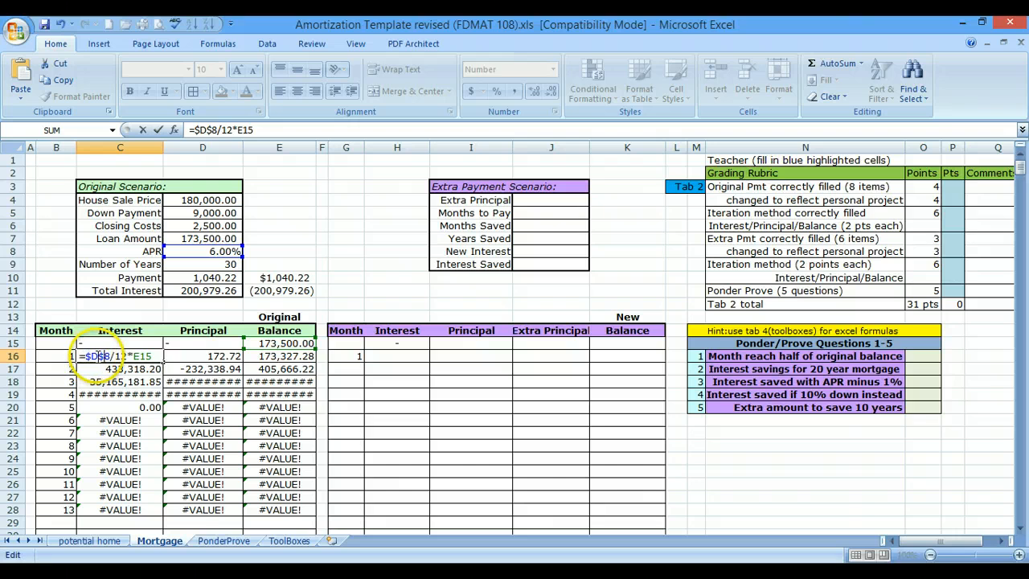
pyautogui.click(106, 356)
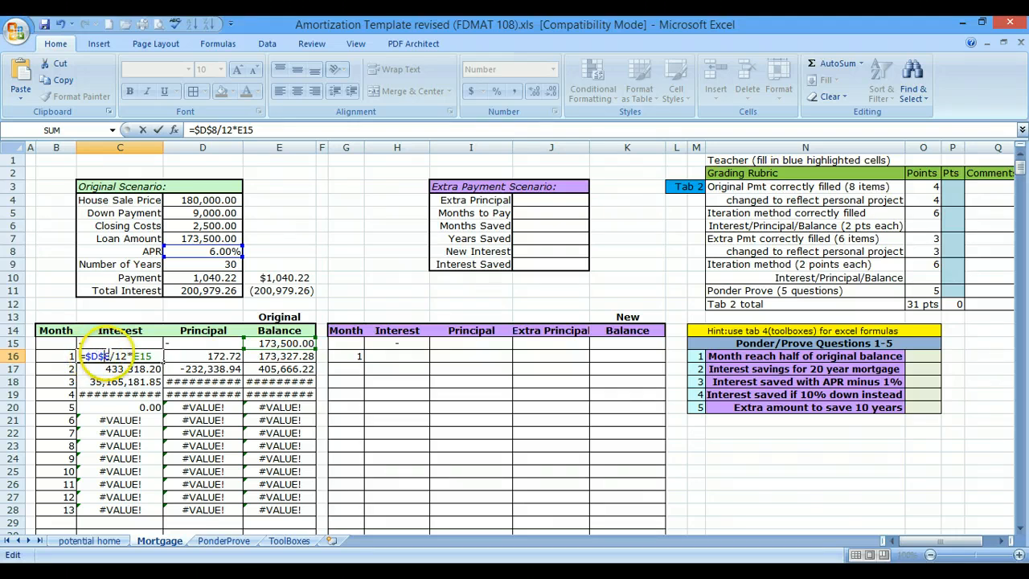
pyautogui.click(239, 252)
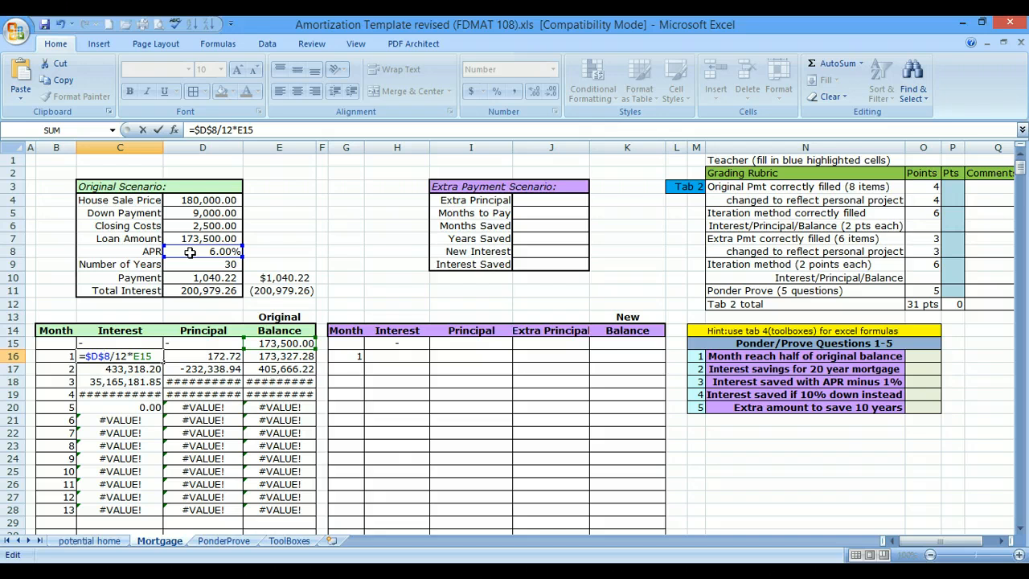
pyautogui.press('Return')
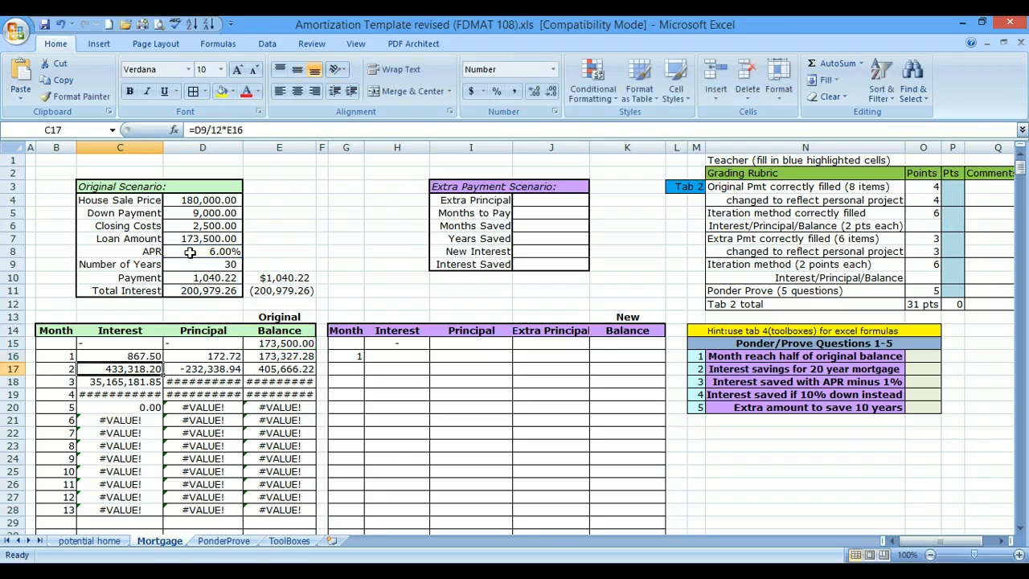
pyautogui.click(211, 252)
pyautogui.click(154, 355)
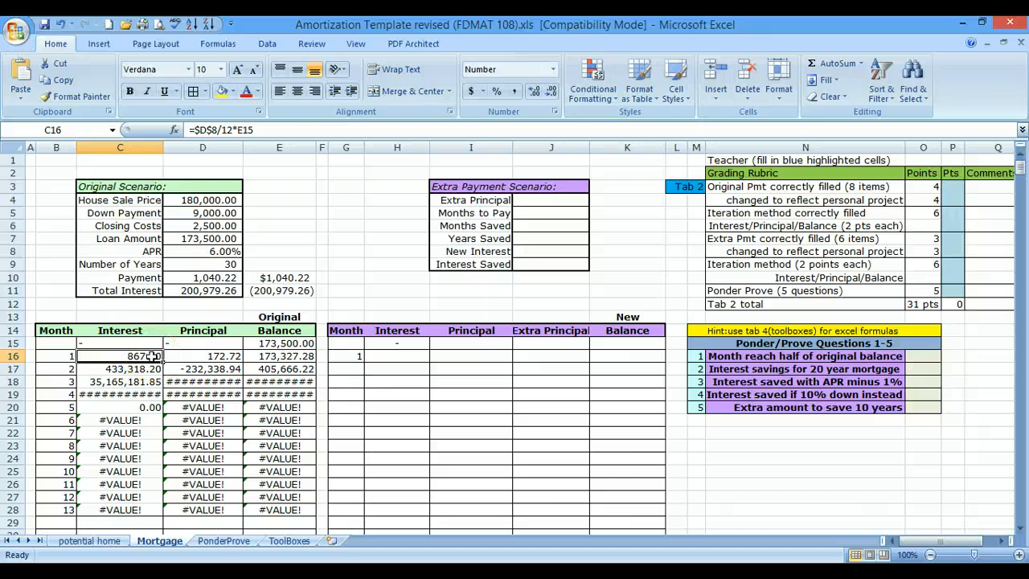
# - Make the Payment reference in month 1's Principal cell D16 absolute so the formula reads =$D$10-C16
pyautogui.click(217, 355)
pyautogui.write('=D10-C16')
pyautogui.click(270, 368)
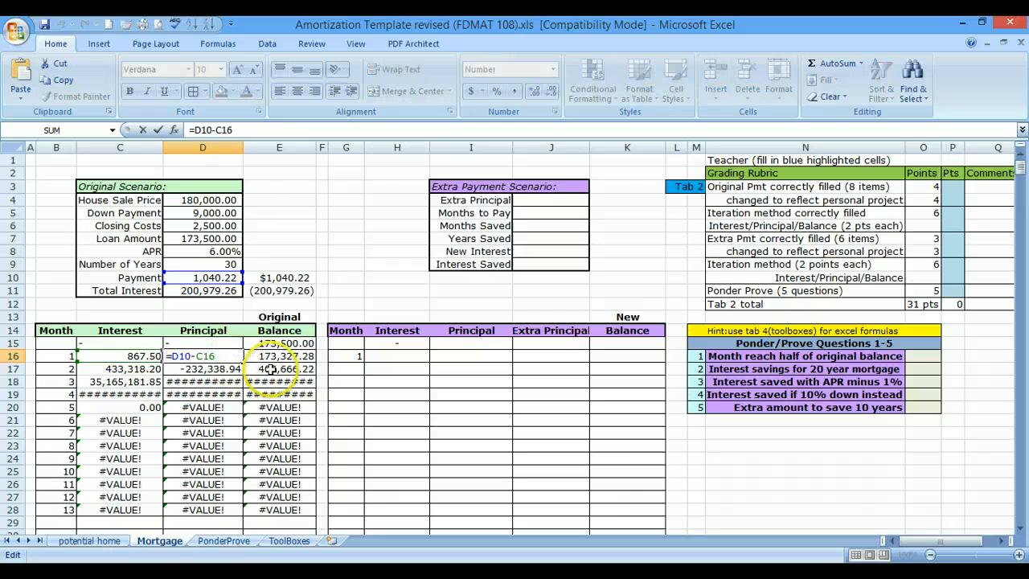
pyautogui.moveTo(190, 356); pyautogui.dragTo(171, 355)
pyautogui.click(197, 280)
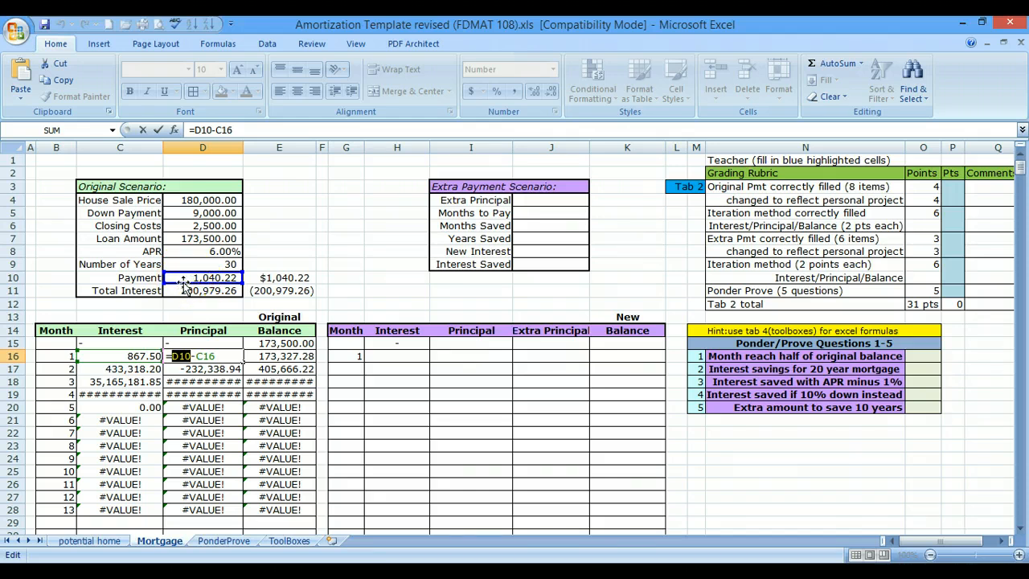
pyautogui.press('F4')
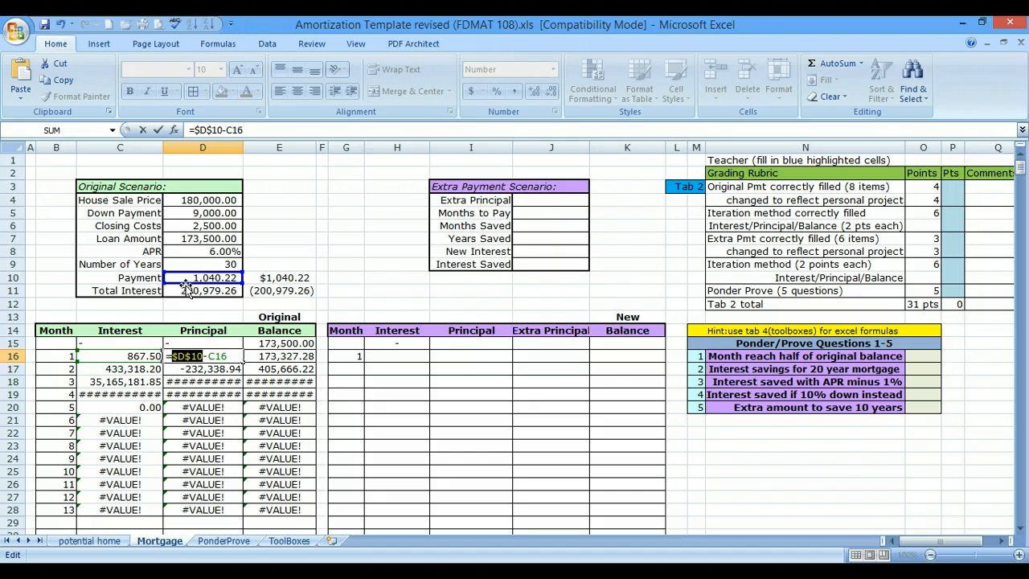
pyautogui.press('Return')
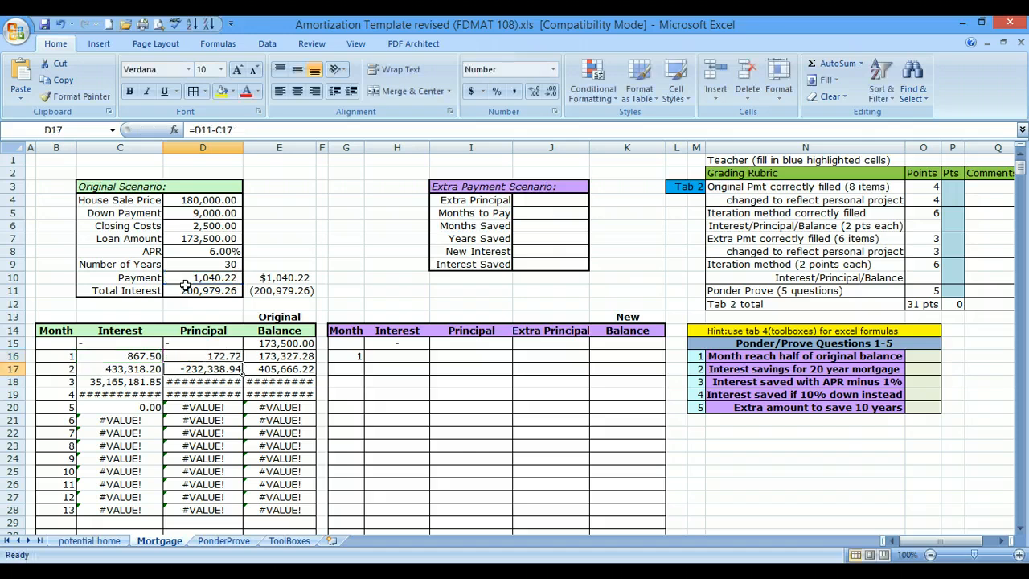
# - Review month 1's Interest, Principal and Balance formulas in C16, D16 and E16, checking which references are absolute and which are relative
pyautogui.doubleClick(150, 357)
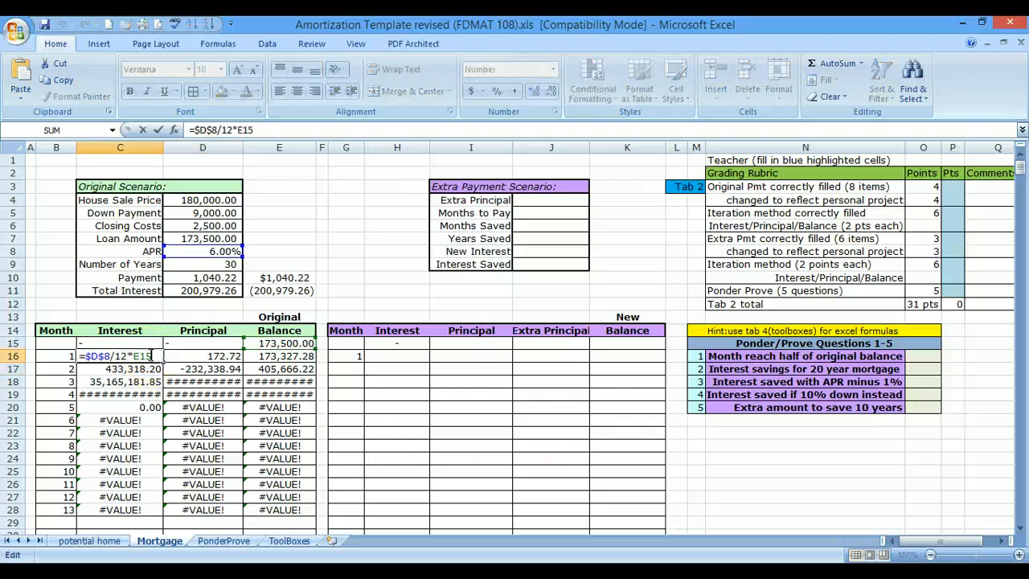
pyautogui.moveTo(153, 357); pyautogui.dragTo(134, 356)
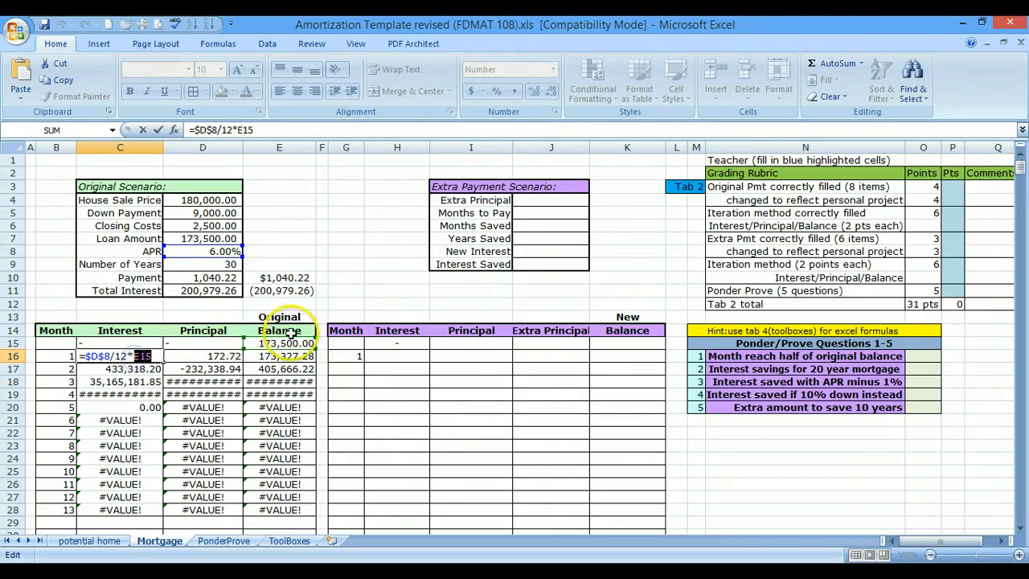
pyautogui.click(293, 343)
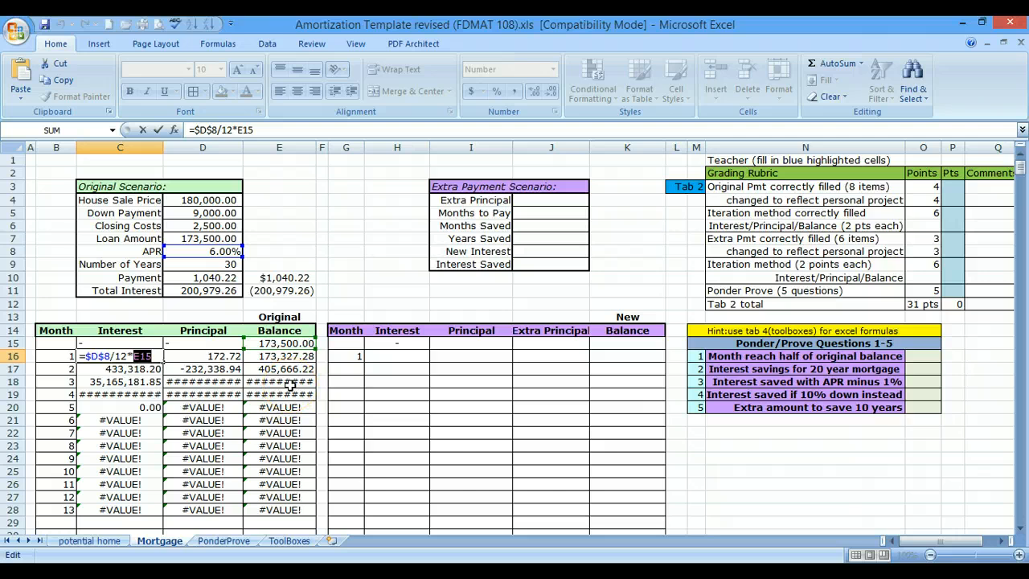
pyautogui.press('Return')
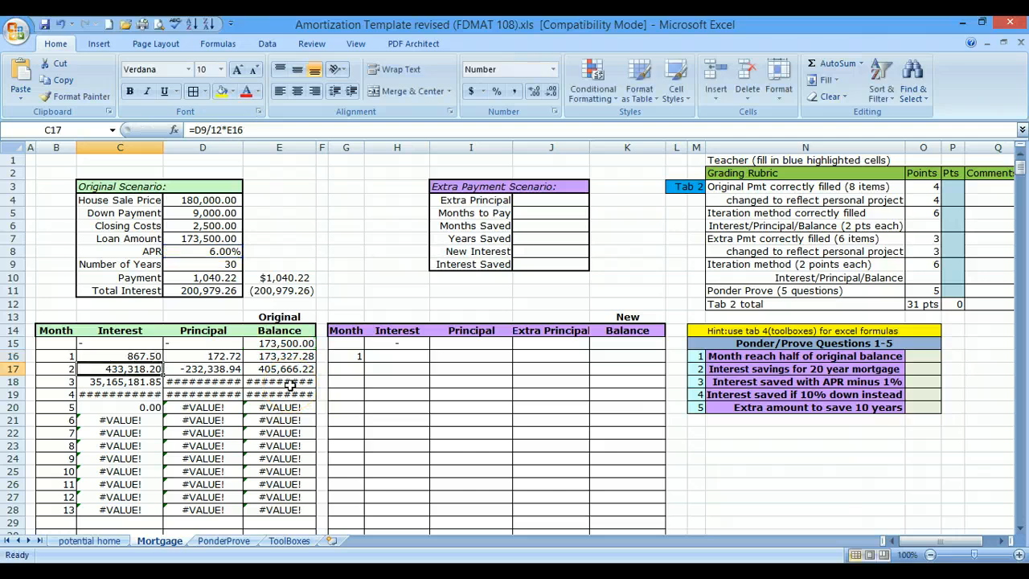
pyautogui.doubleClick(232, 356)
pyautogui.moveTo(231, 356); pyautogui.dragTo(207, 357)
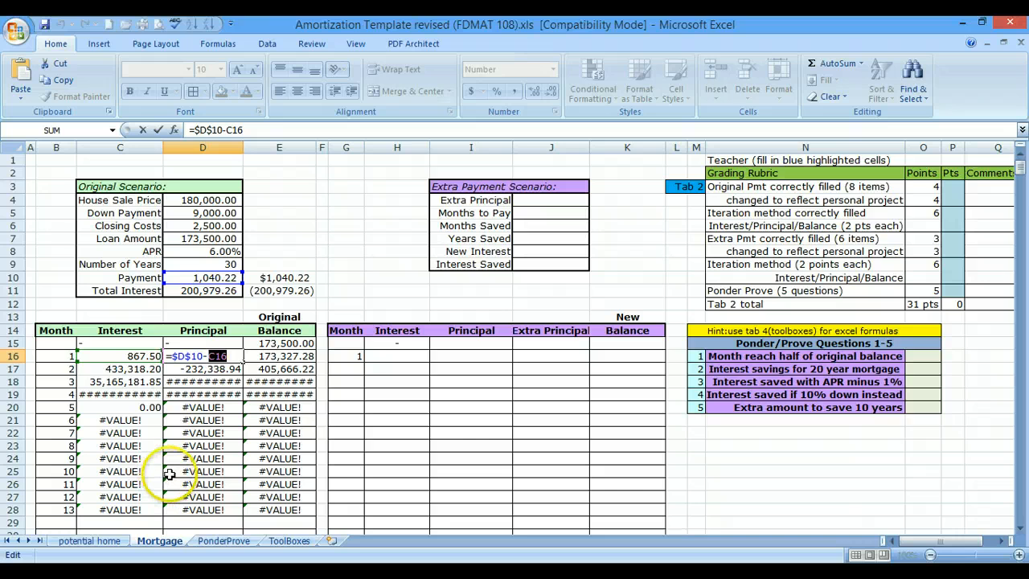
pyautogui.press('Return')
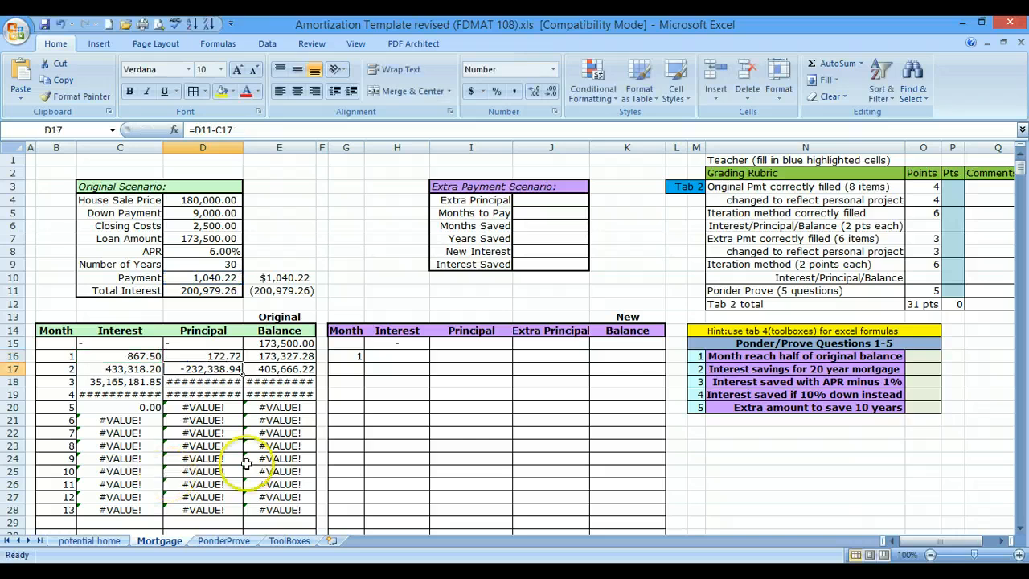
pyautogui.doubleClick(299, 355)
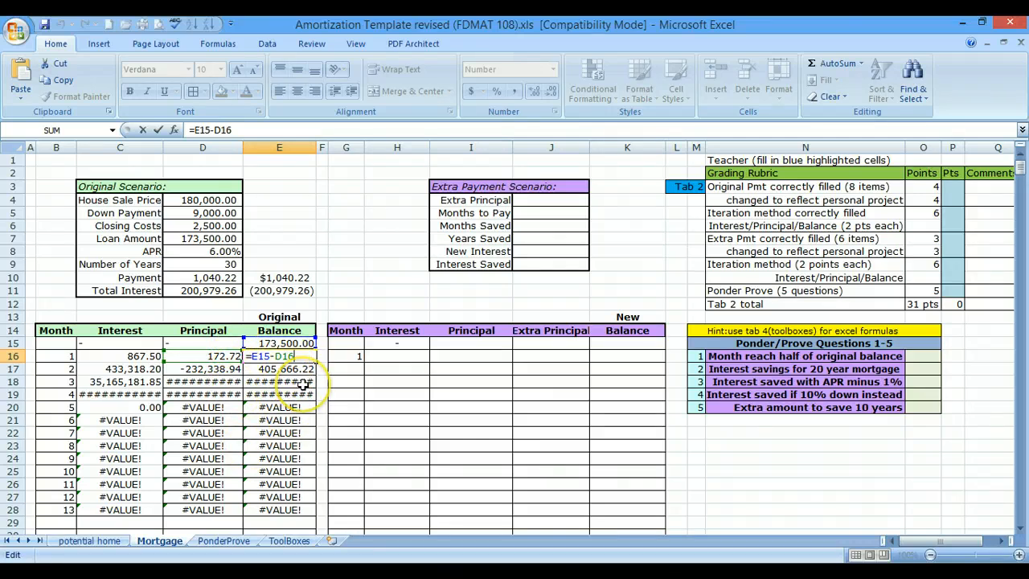
pyautogui.press('Return')
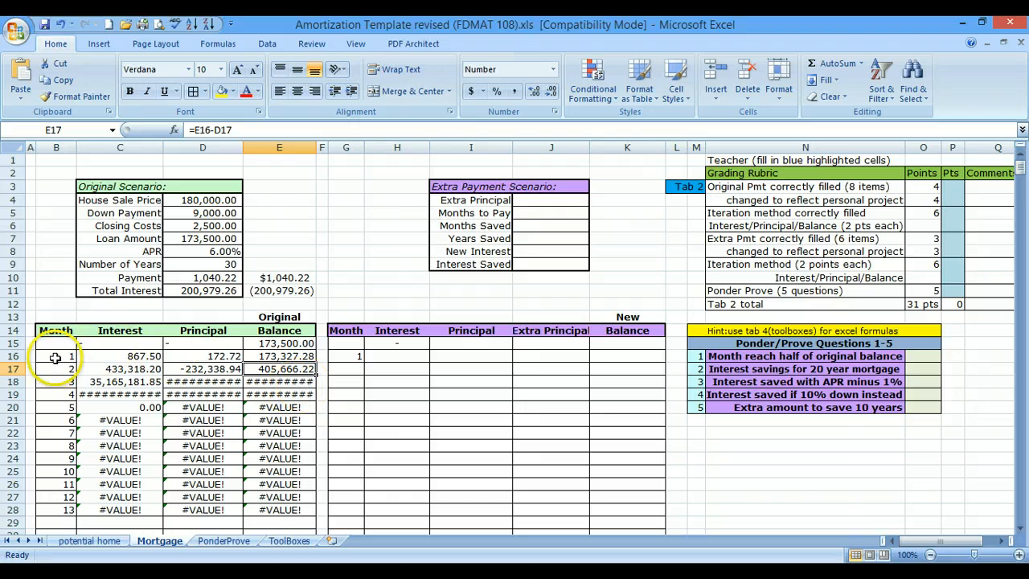
# - Refill the original schedule from month 1's row B16:E16 down through row 27, as a series up to month 12
pyautogui.moveTo(55, 359); pyautogui.dragTo(277, 357)
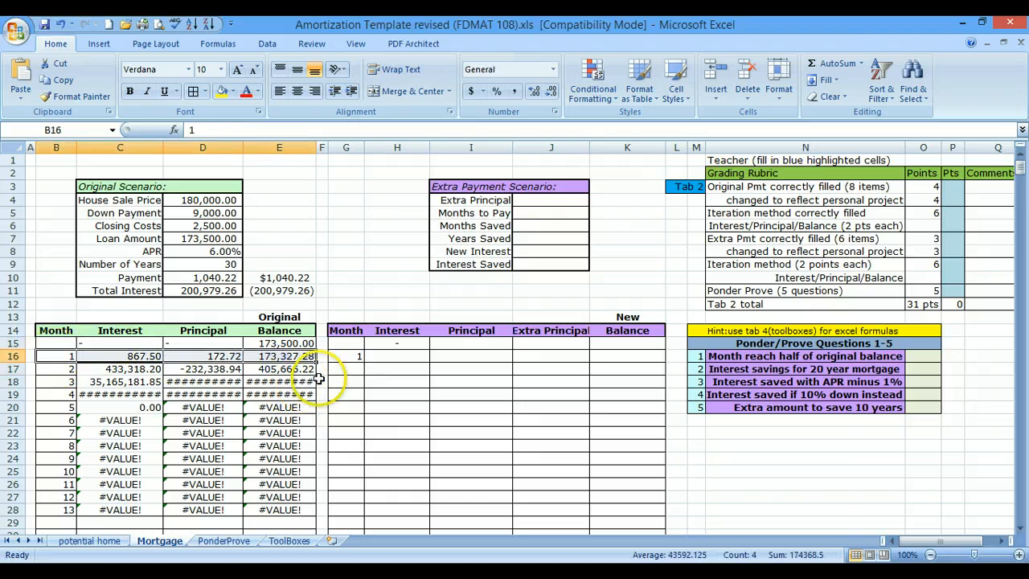
pyautogui.click(55, 355)
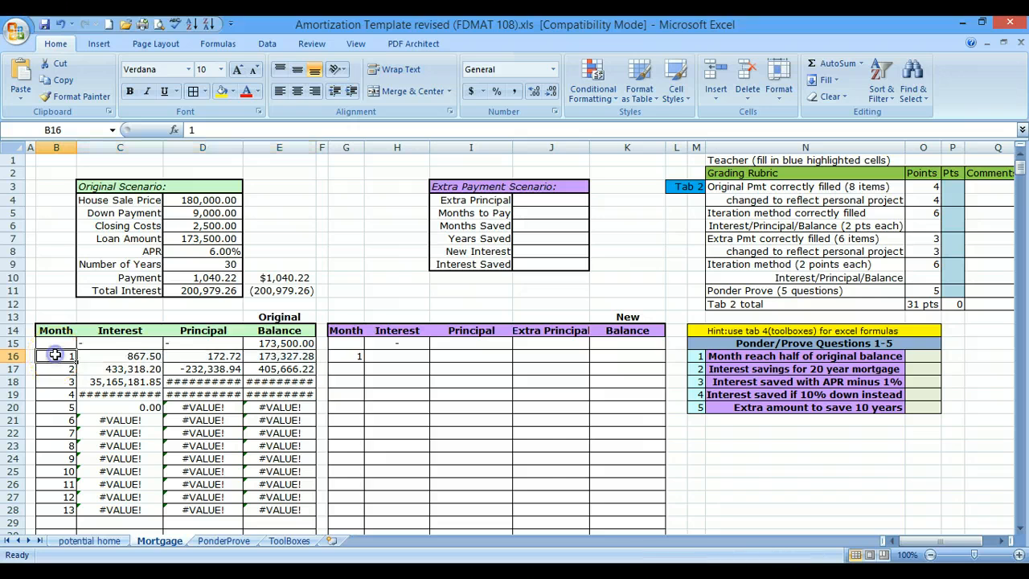
pyautogui.moveTo(55, 354); pyautogui.dragTo(296, 353)
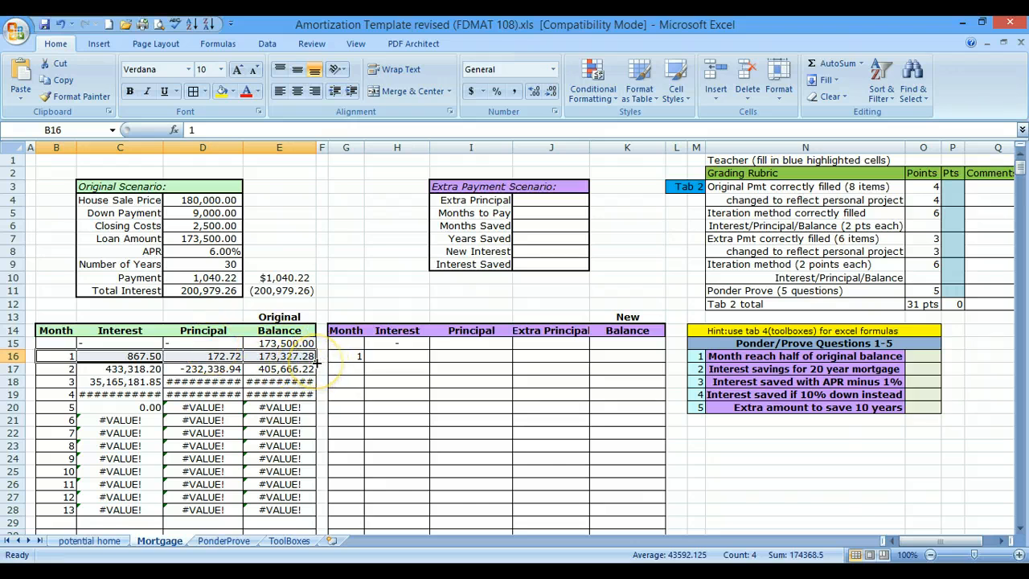
pyautogui.moveTo(317, 362); pyautogui.dragTo(313, 498)
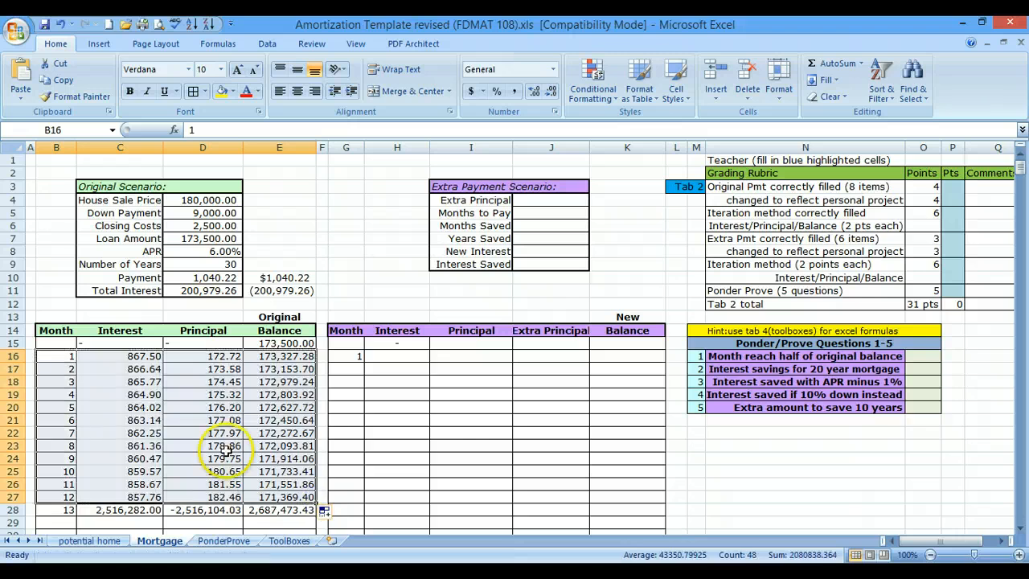
# - Apply all borders to the original schedule's Interest cells C16:C28
pyautogui.click(201, 435)
pyautogui.moveTo(114, 354); pyautogui.dragTo(137, 509)
pyautogui.click(193, 92)
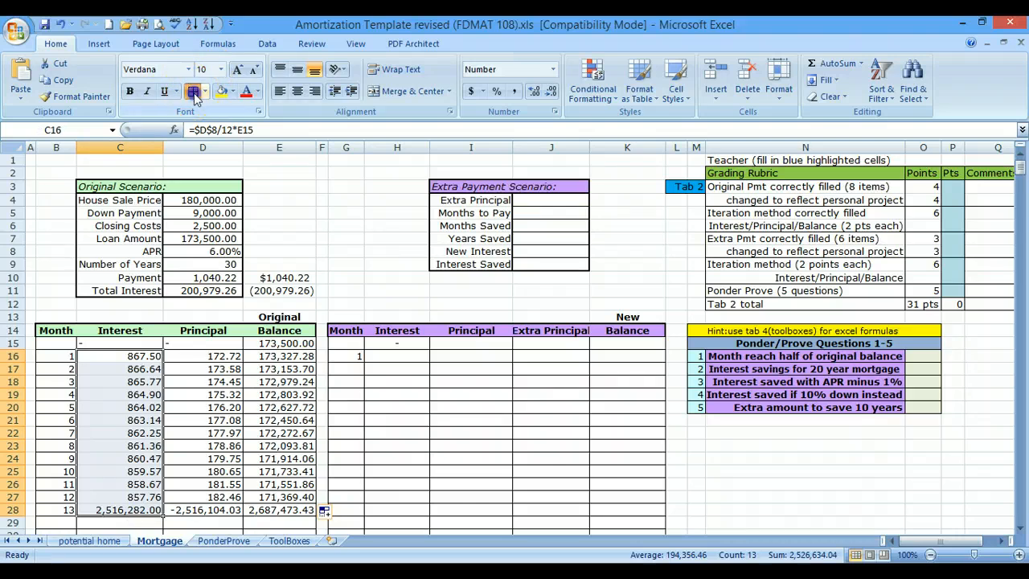
pyautogui.click(87, 409)
# - Apply all borders to month 4's row B19:E19 and fill it down as a series through month 360 in row 375
pyautogui.moveTo(54, 392); pyautogui.dragTo(287, 395)
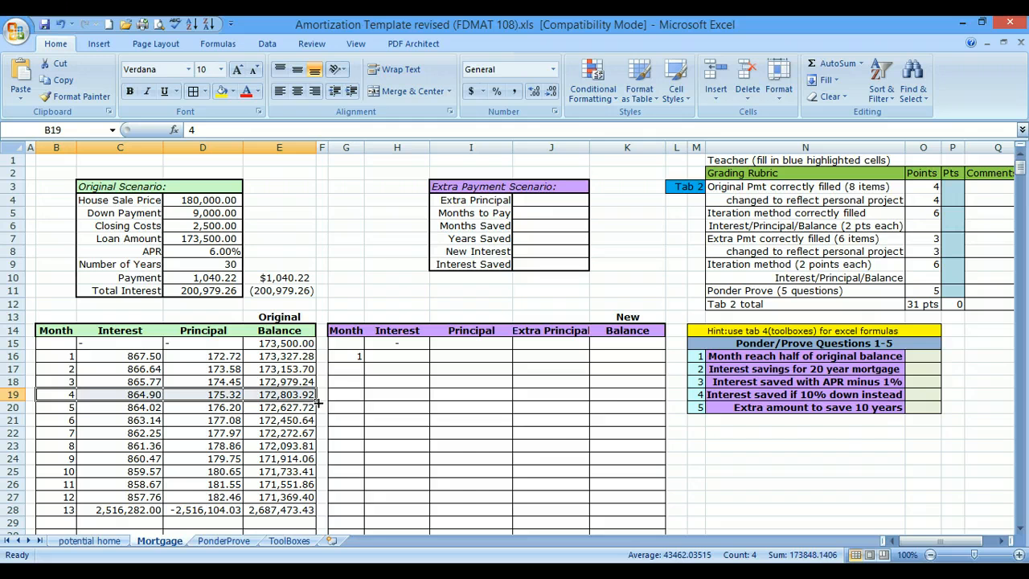
pyautogui.click(195, 93)
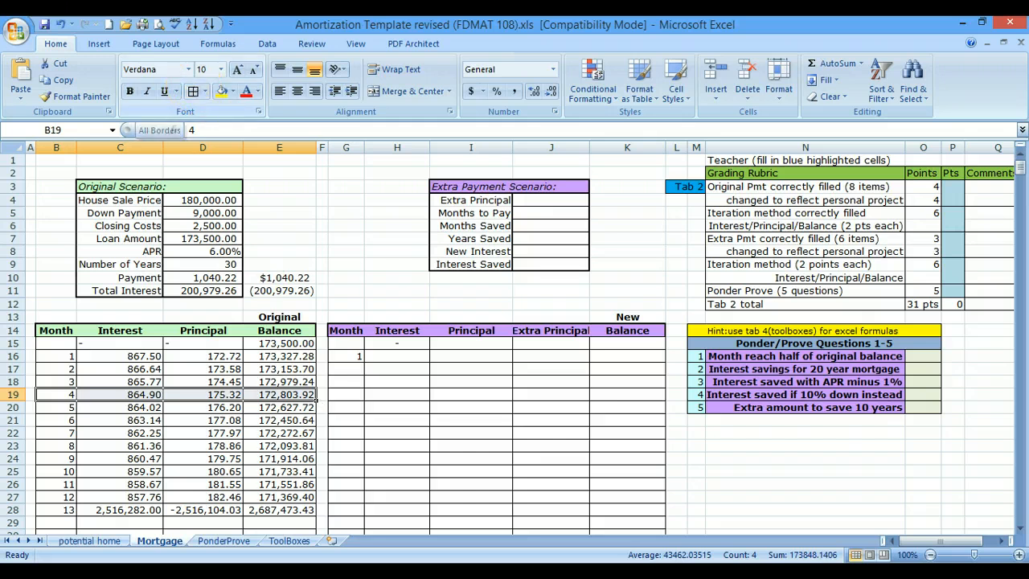
pyautogui.moveTo(316, 400); pyautogui.dragTo(314, 348)
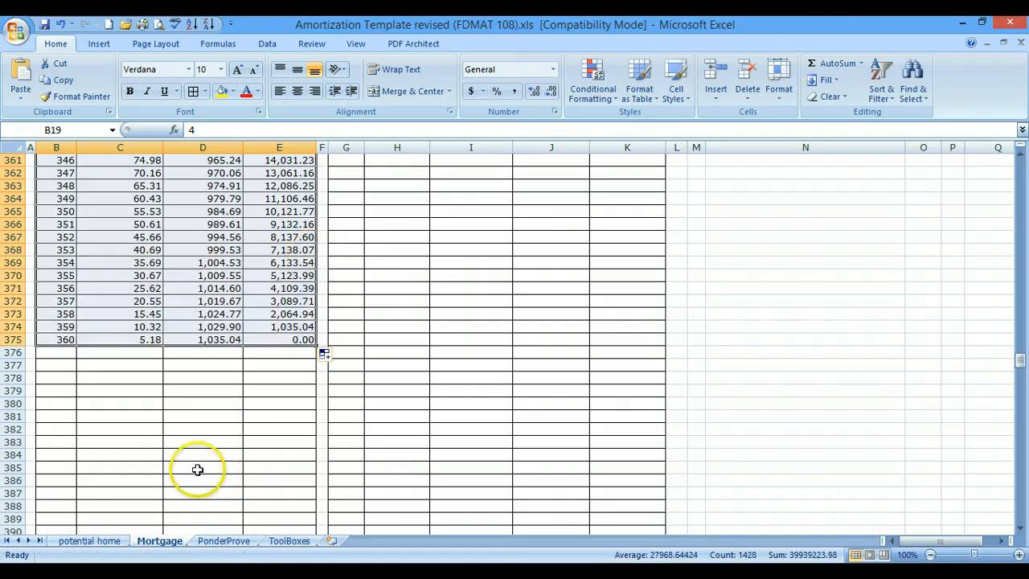
pyautogui.click(65, 339)
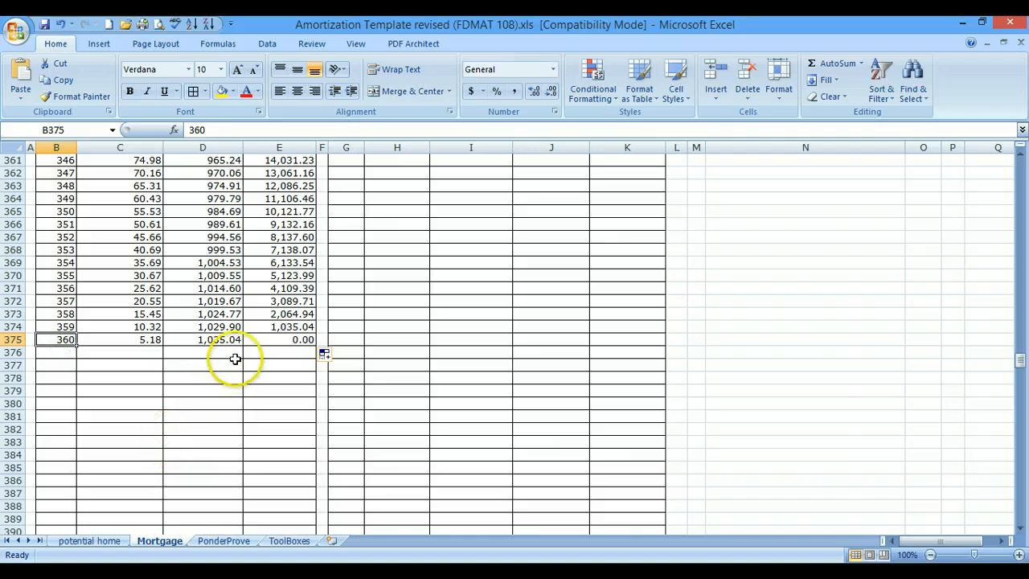
# - Enter 87 as the Extra Principal in J4 of the Extra Payment Scenario
pyautogui.scroll(3, 445, 365)
pyautogui.scroll(20, 444, 365)
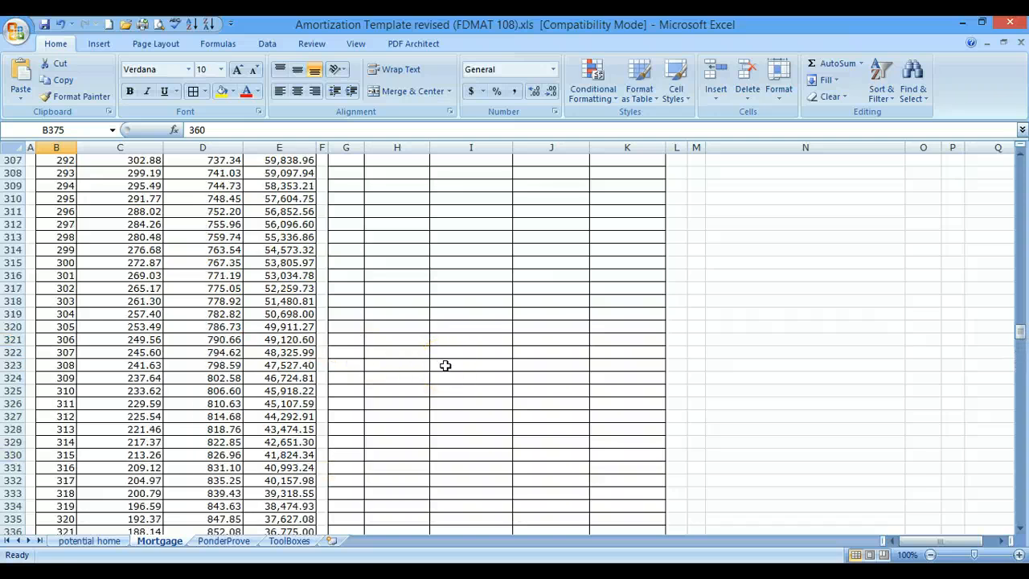
pyautogui.scroll(20, 445, 365)
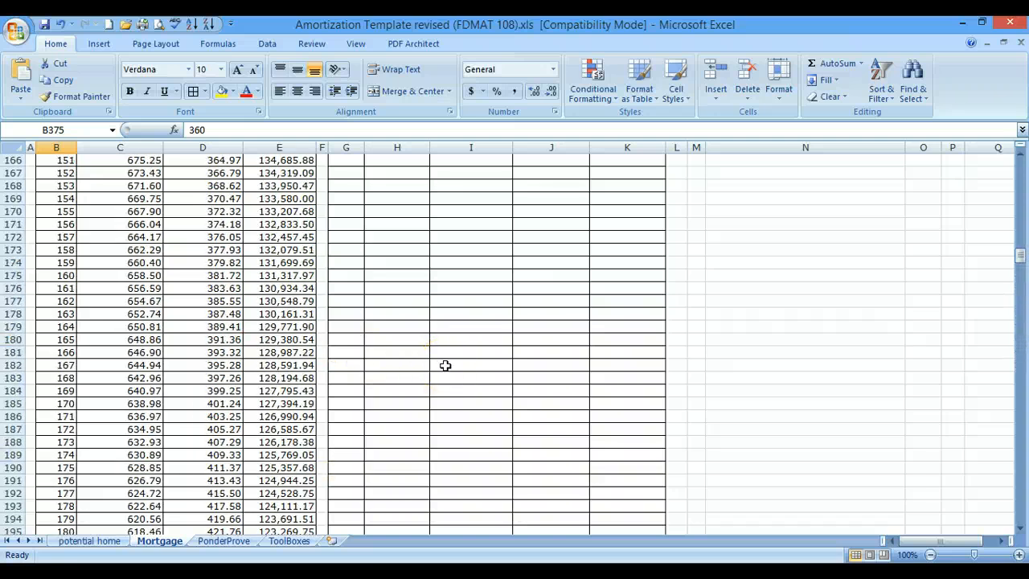
pyautogui.scroll(16, 445, 366)
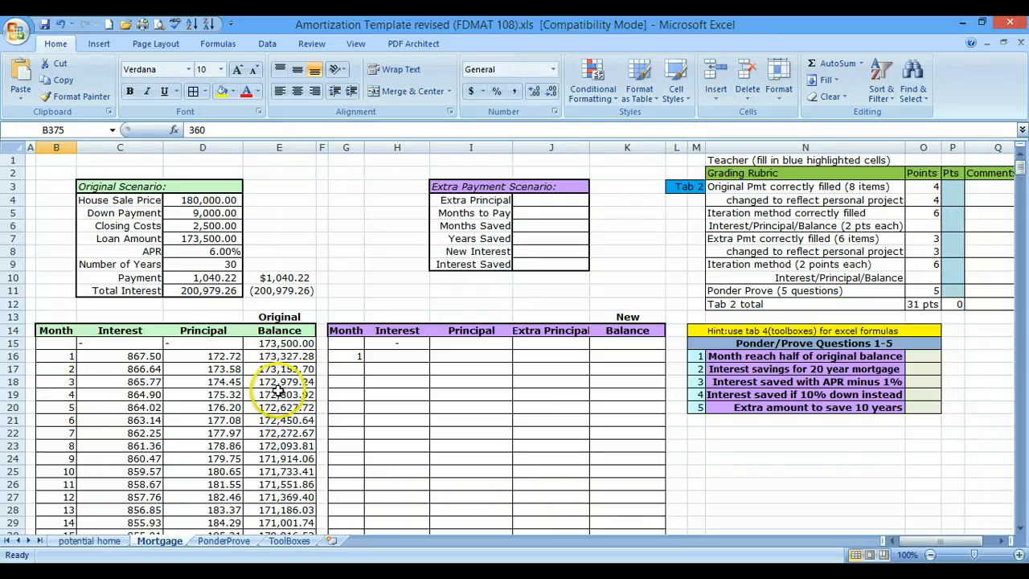
pyautogui.click(562, 199)
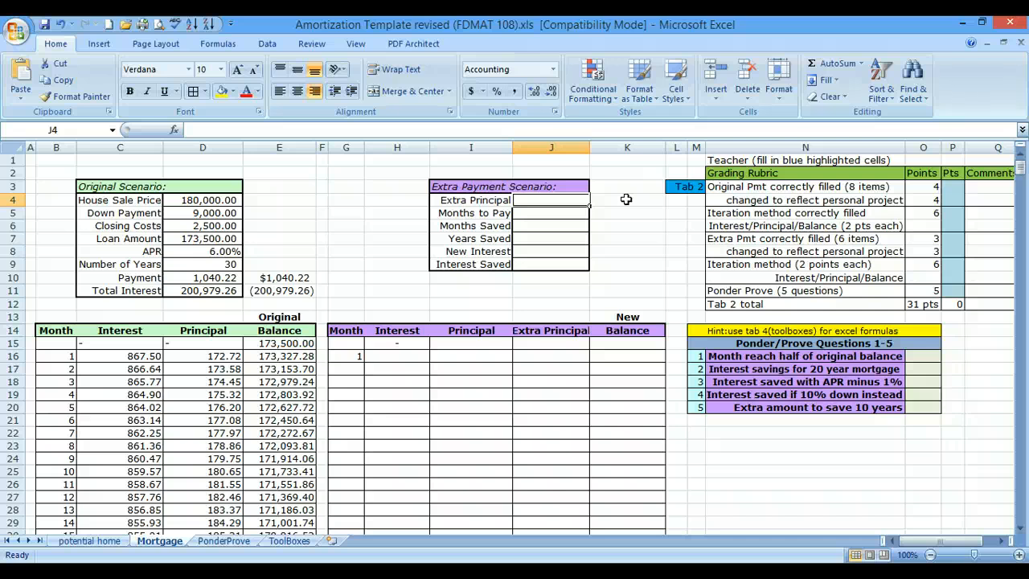
pyautogui.write('87')
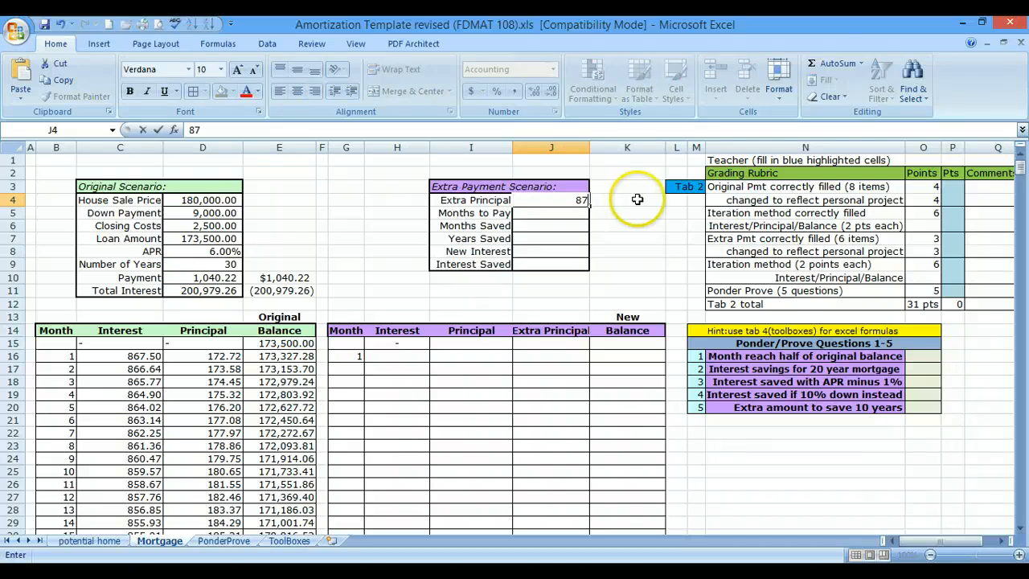
pyautogui.press('Return')
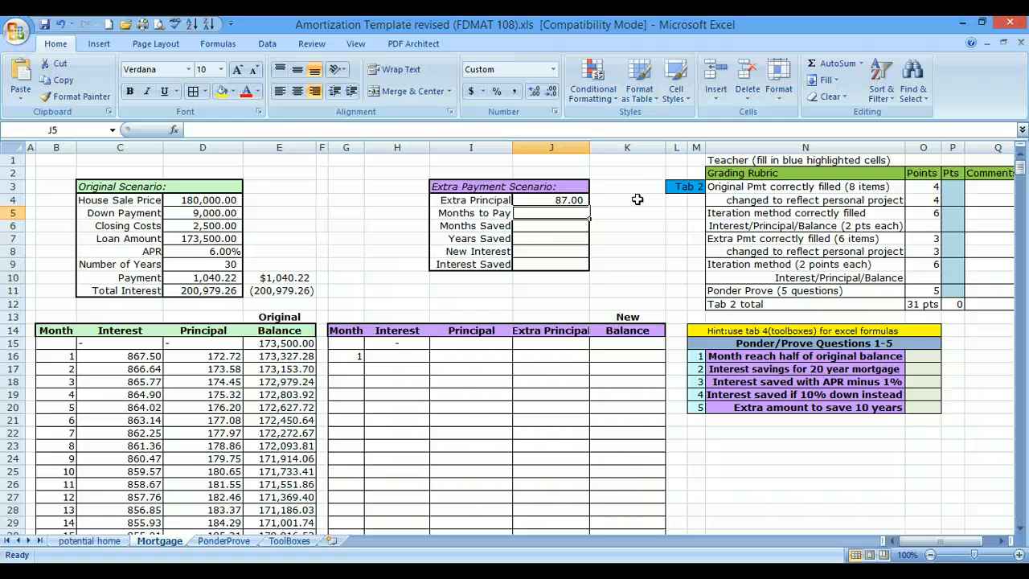
# - Calculate Months to Pay in J5 with =nper(D8/12,-D10-J4,D7), from the APR, the payment plus extra principal, and the loan amount
pyautogui.write('=')
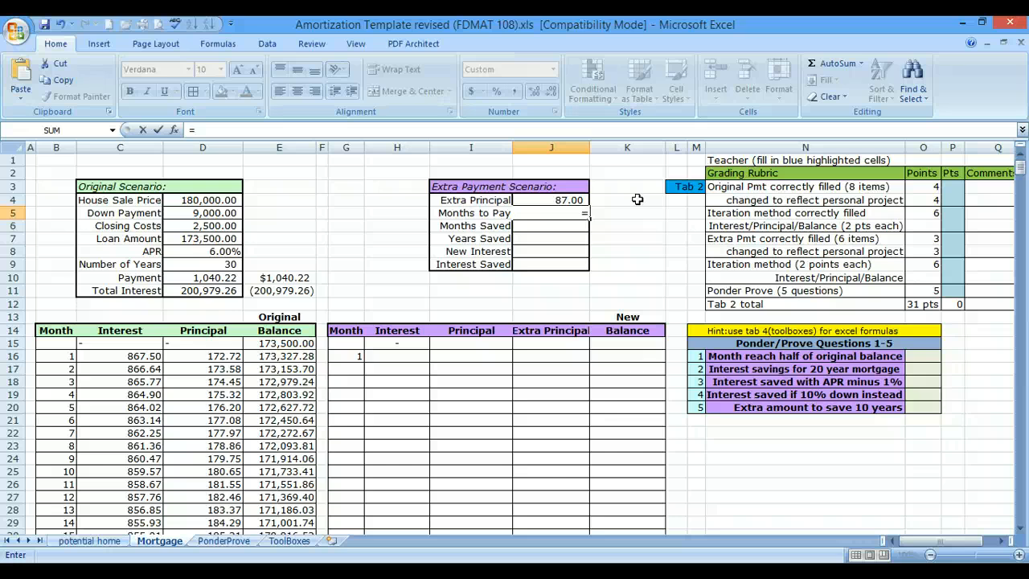
pyautogui.write('nper')
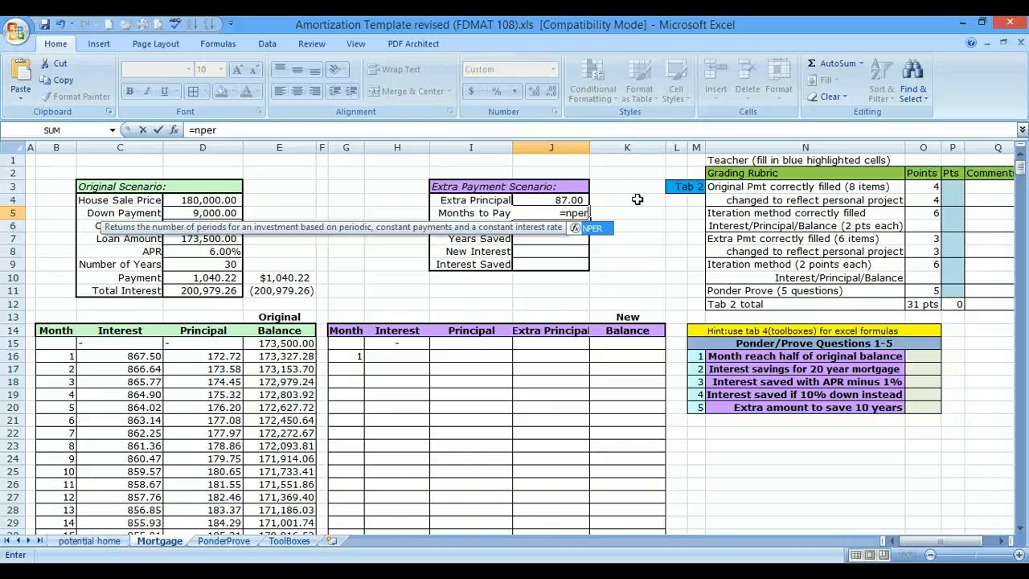
pyautogui.write('(')
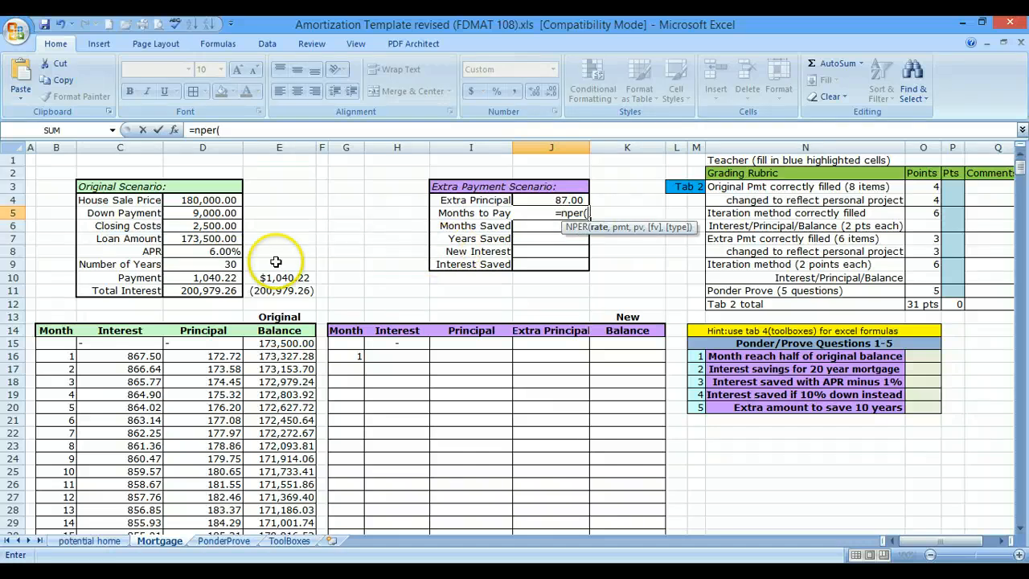
pyautogui.click(206, 251)
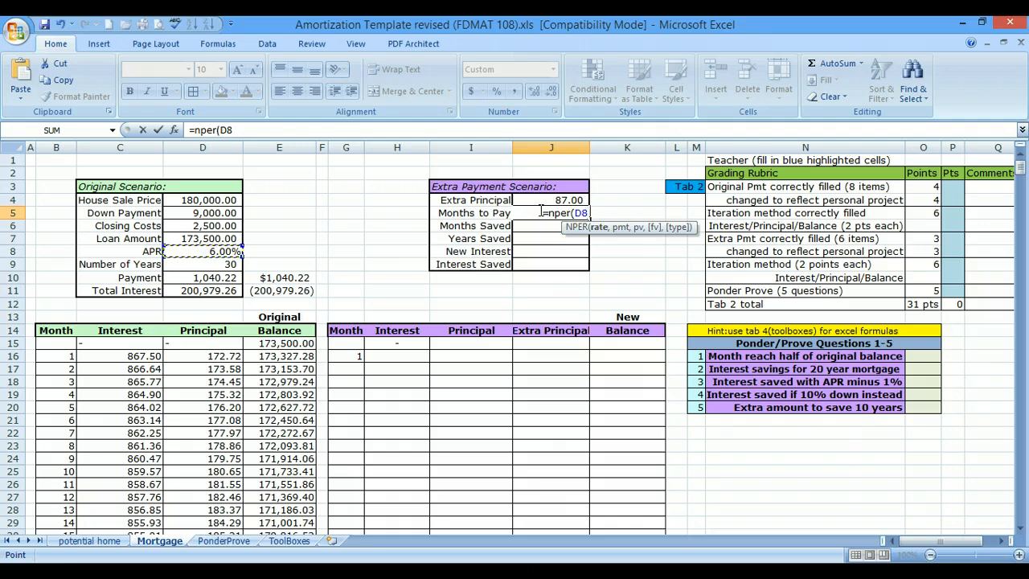
pyautogui.write('/')
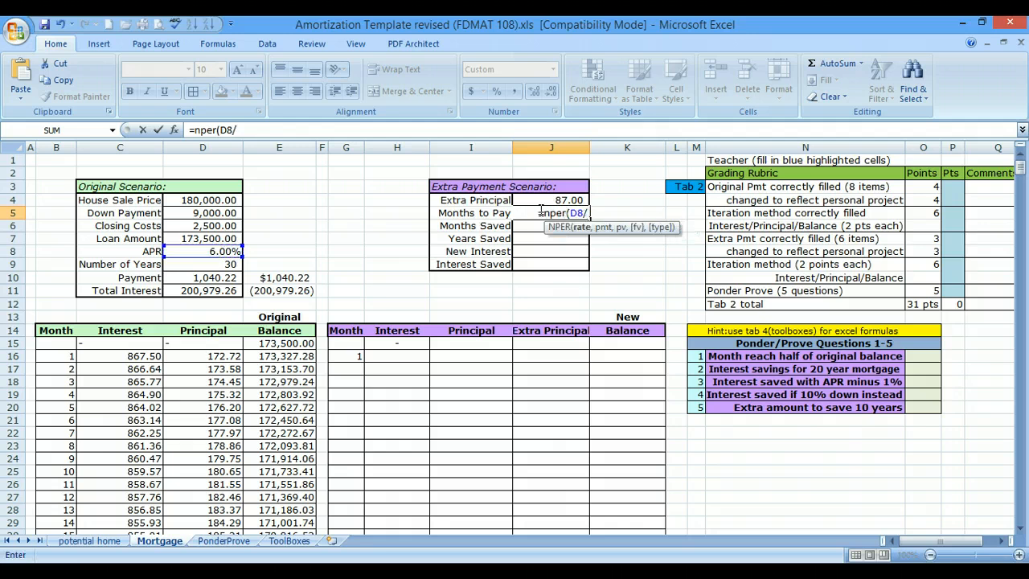
pyautogui.write('12')
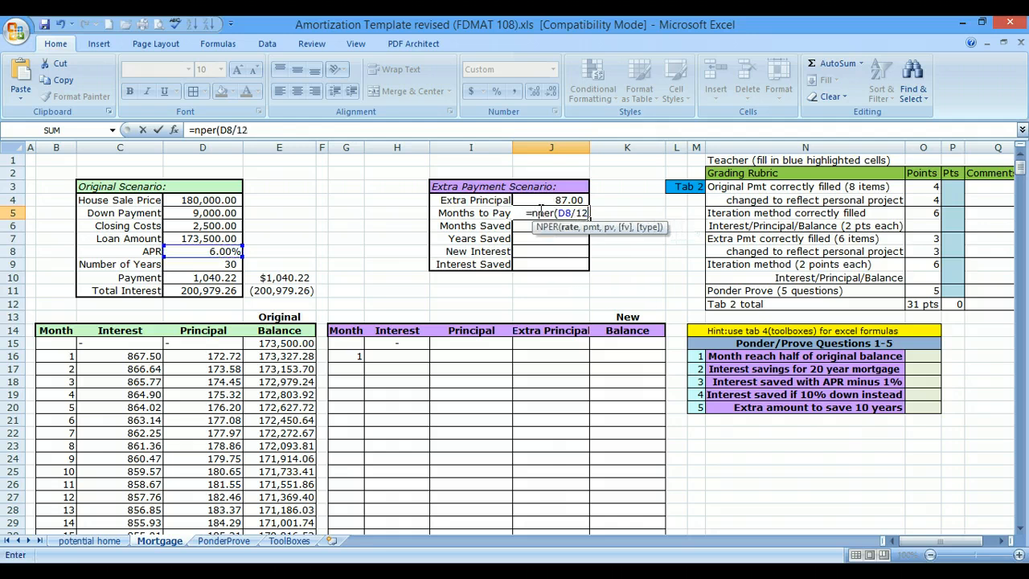
pyautogui.write(',')
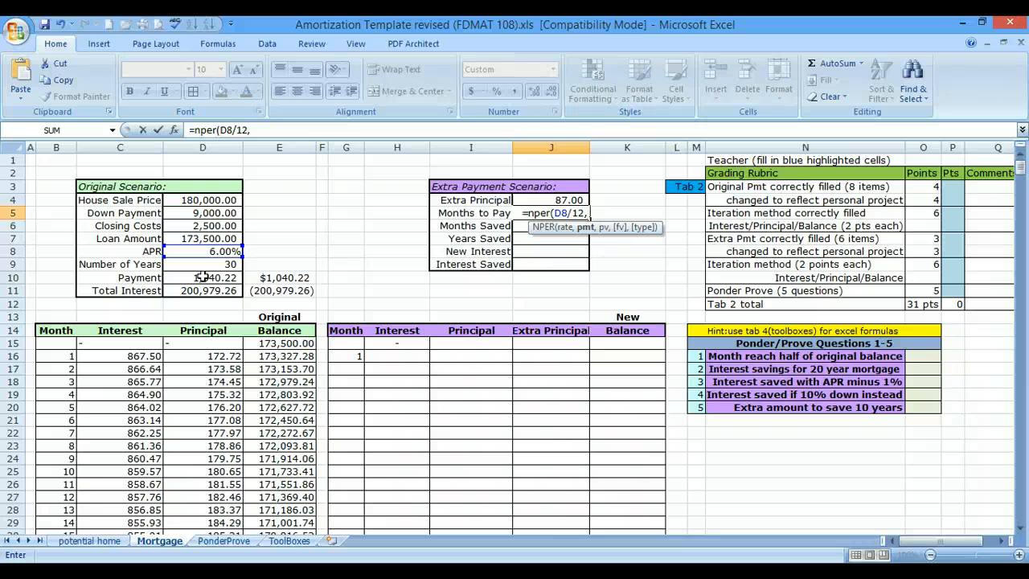
pyautogui.write('-')
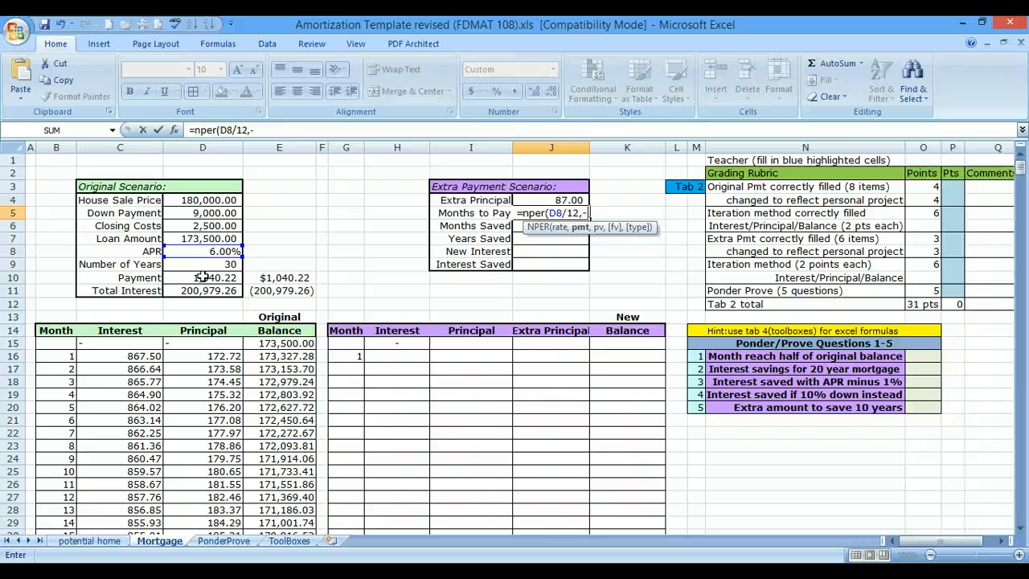
pyautogui.click(202, 277)
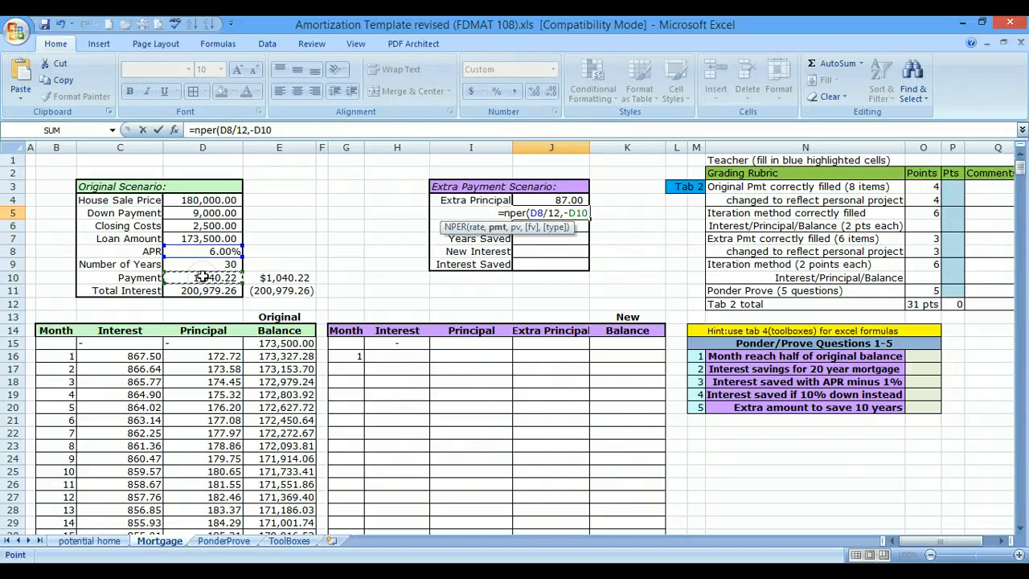
pyautogui.write('-')
pyautogui.click(546, 200)
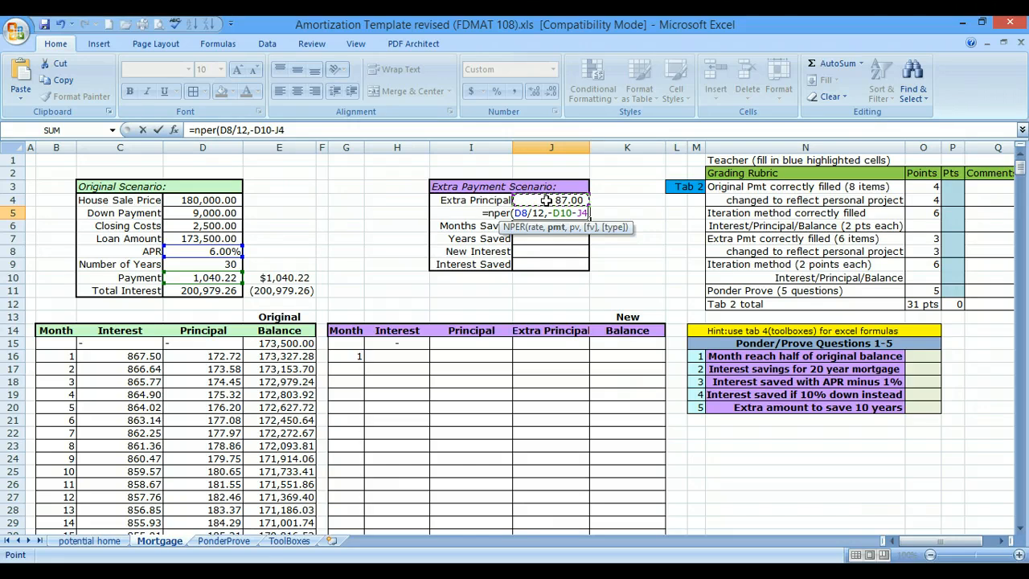
pyautogui.write(',')
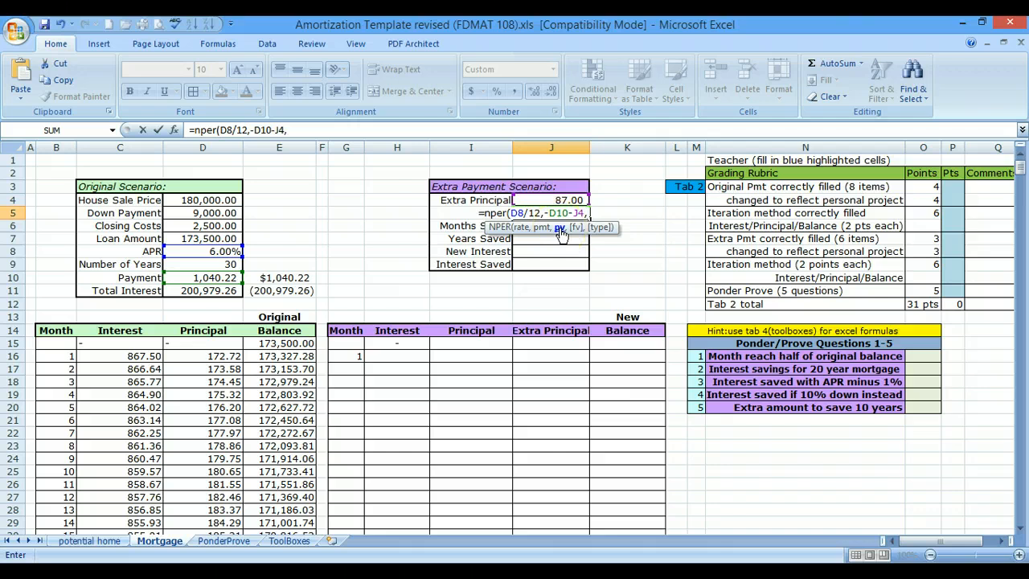
pyautogui.click(229, 240)
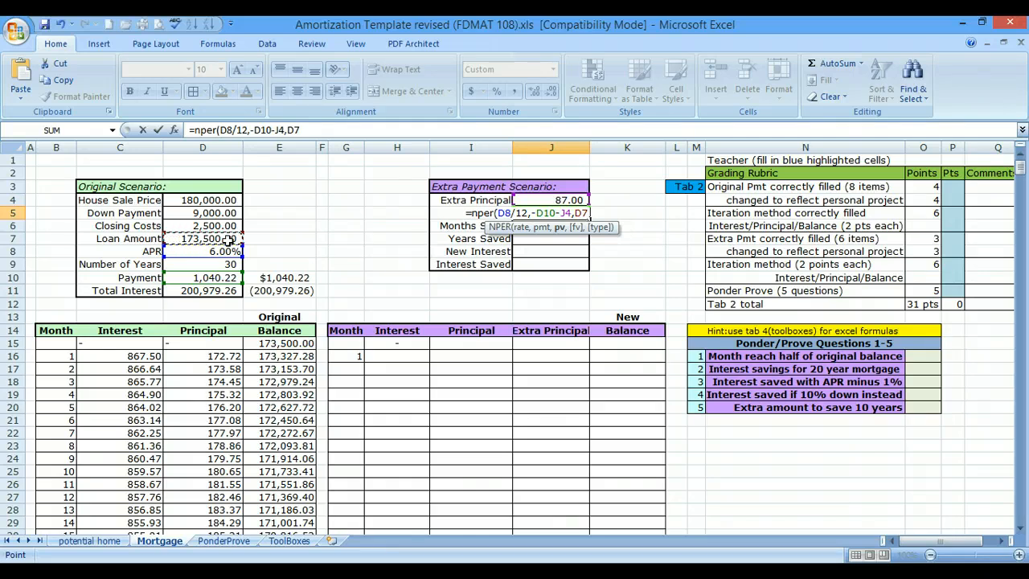
pyautogui.press('Return')
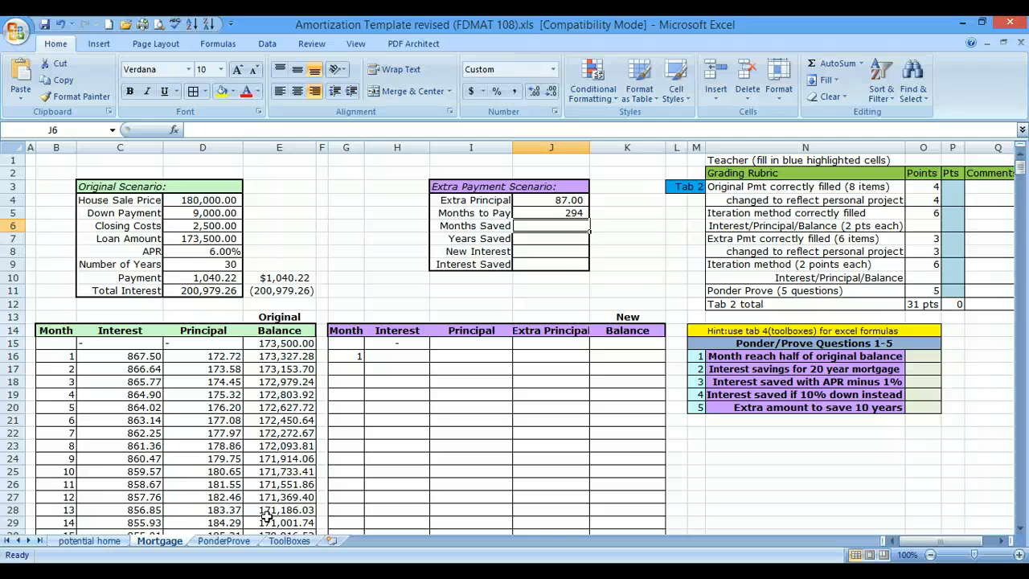
# - Calculate Months Saved in J6 with =12*D9-J5, the original term in months minus the new Months to Pay
pyautogui.write('=')
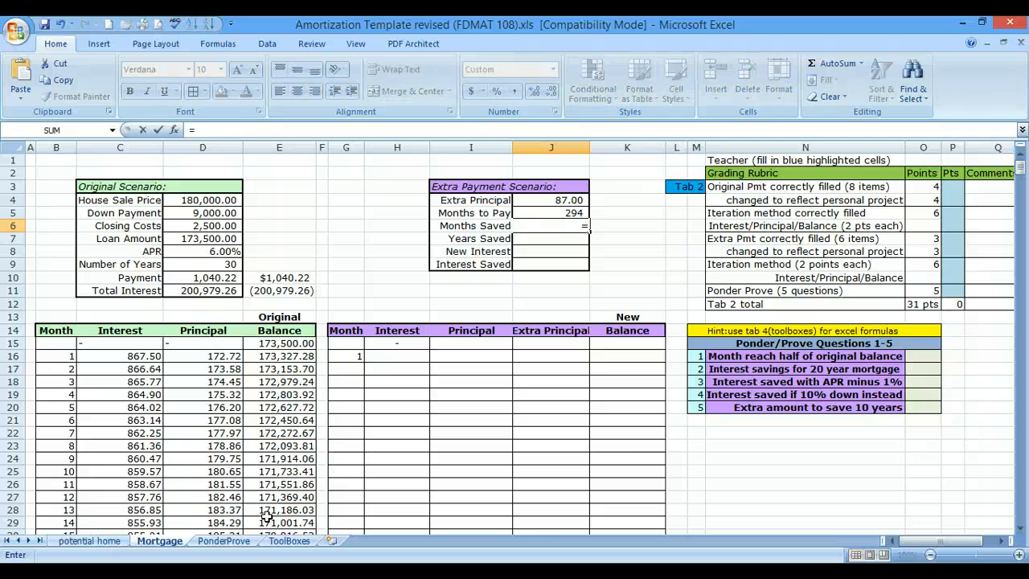
pyautogui.write('12')
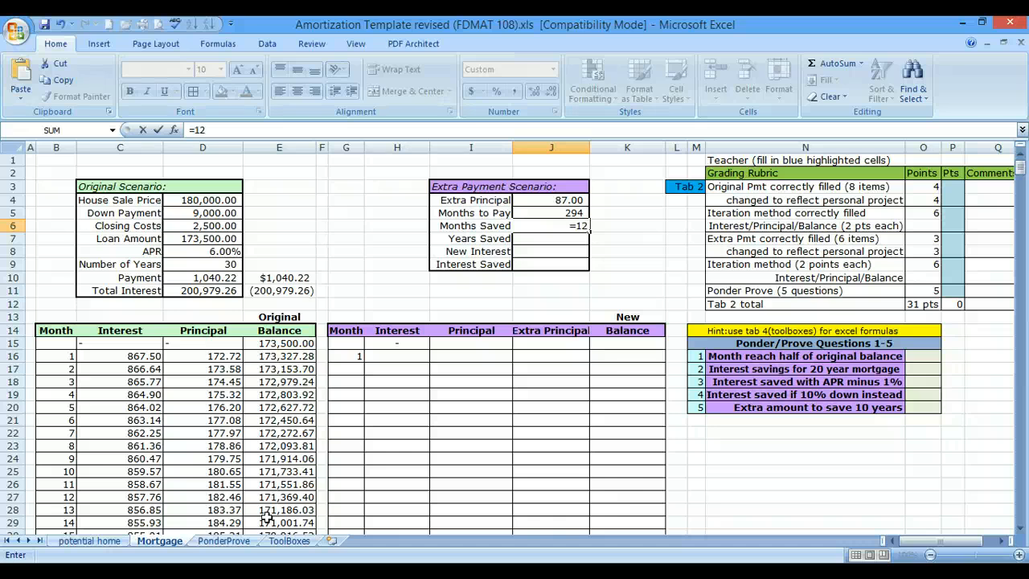
pyautogui.write('*')
pyautogui.click(202, 264)
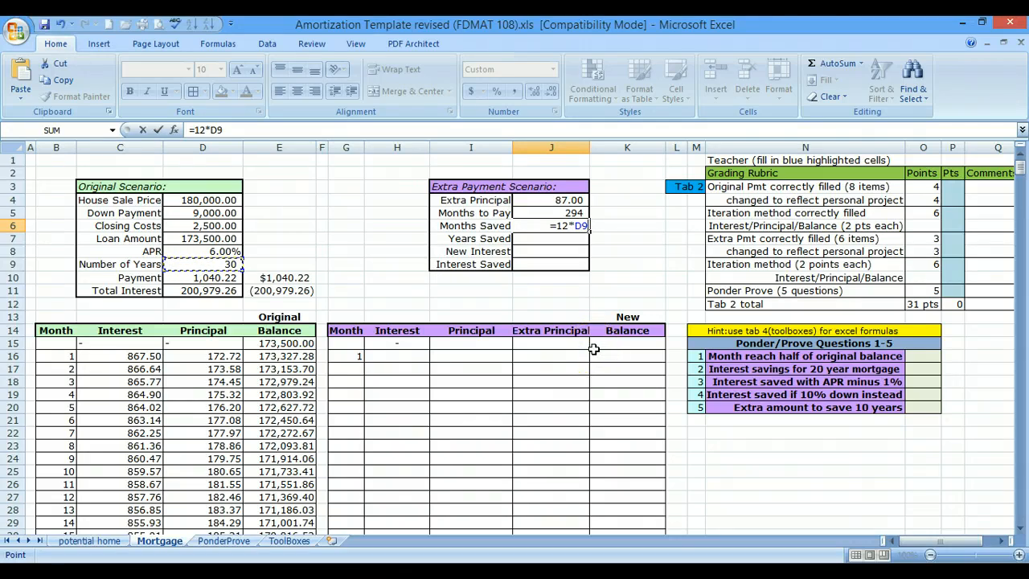
pyautogui.write('-')
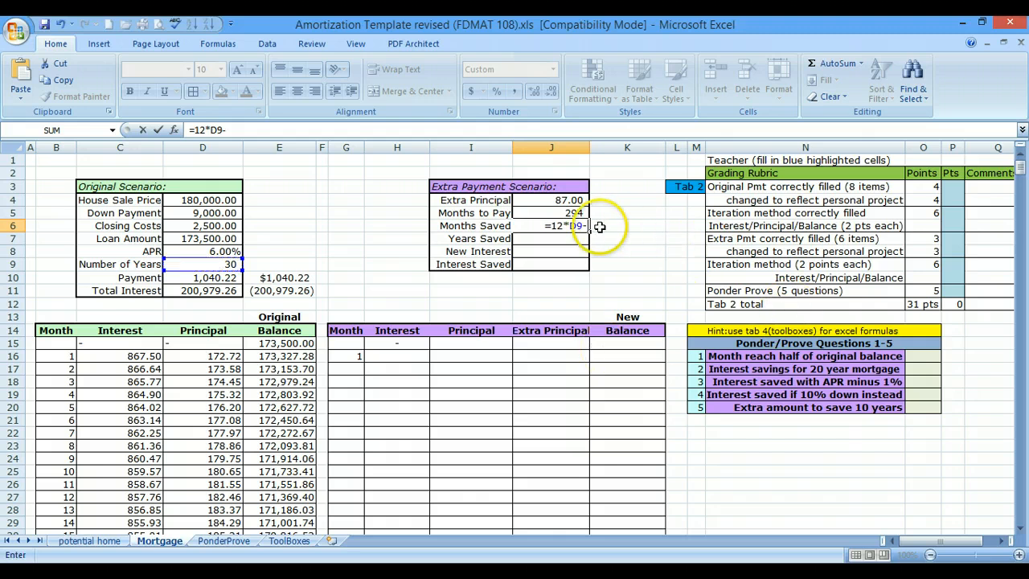
pyautogui.click(570, 213)
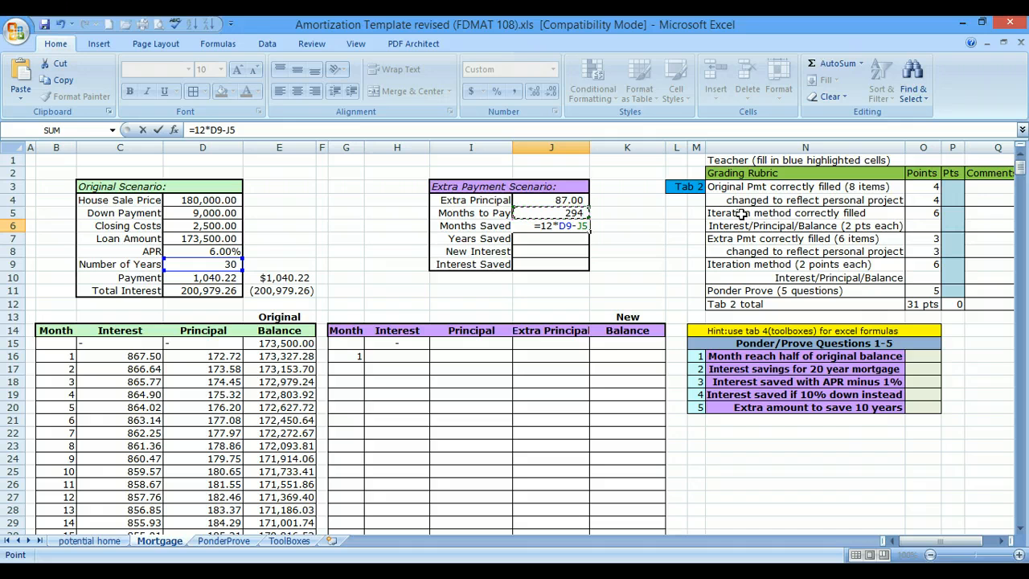
pyautogui.press('Return')
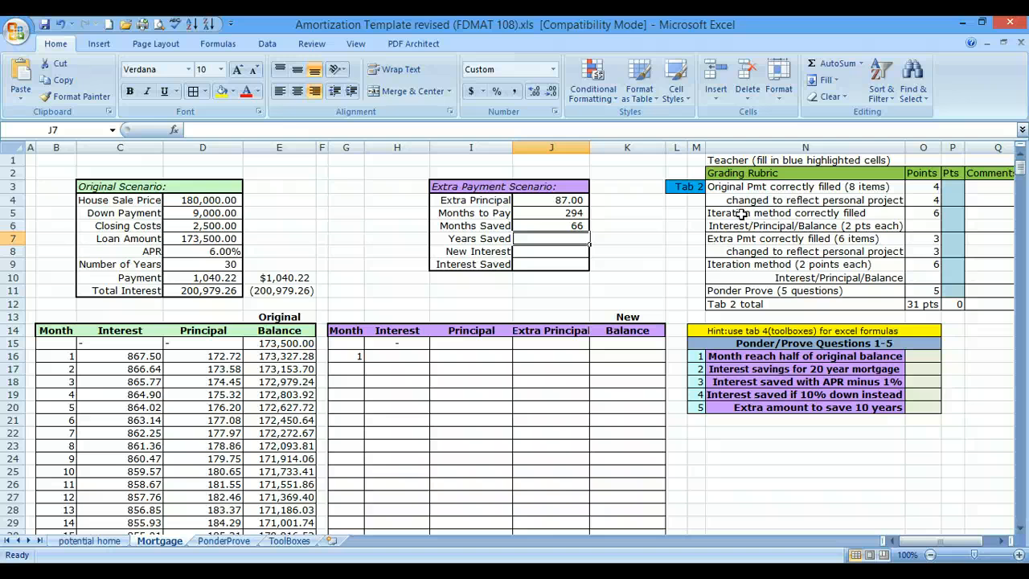
# - Calculate Years Saved in J7 by dividing Months Saved by twelve, with the formula =J6/12
pyautogui.write('=')
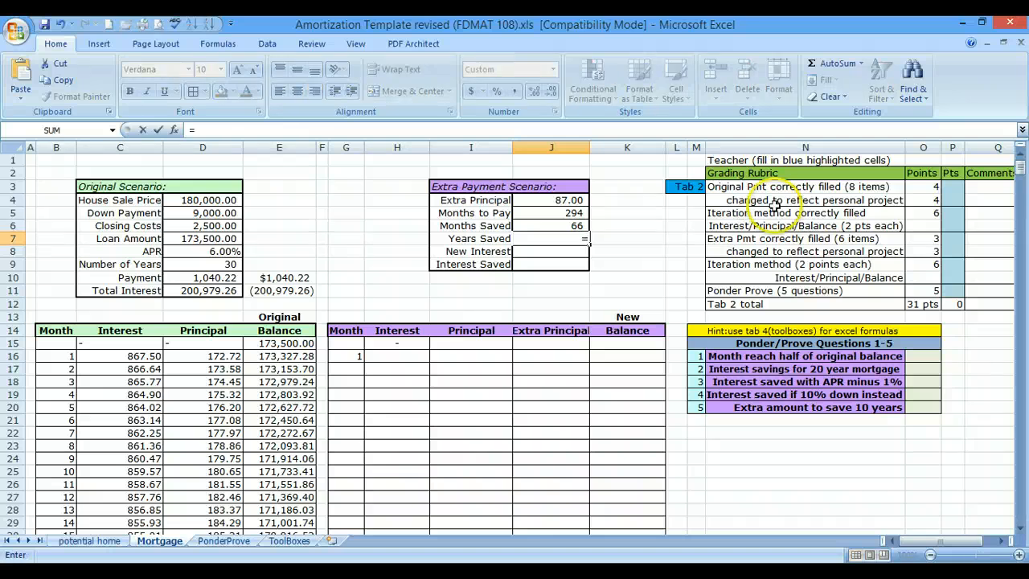
pyautogui.click(543, 224)
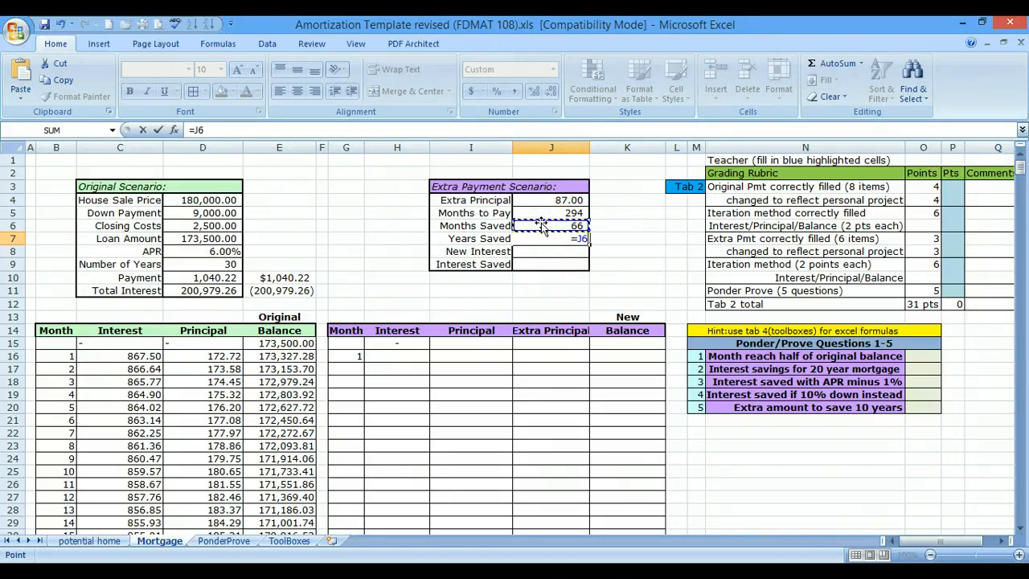
pyautogui.write('/12')
pyautogui.press('Return')
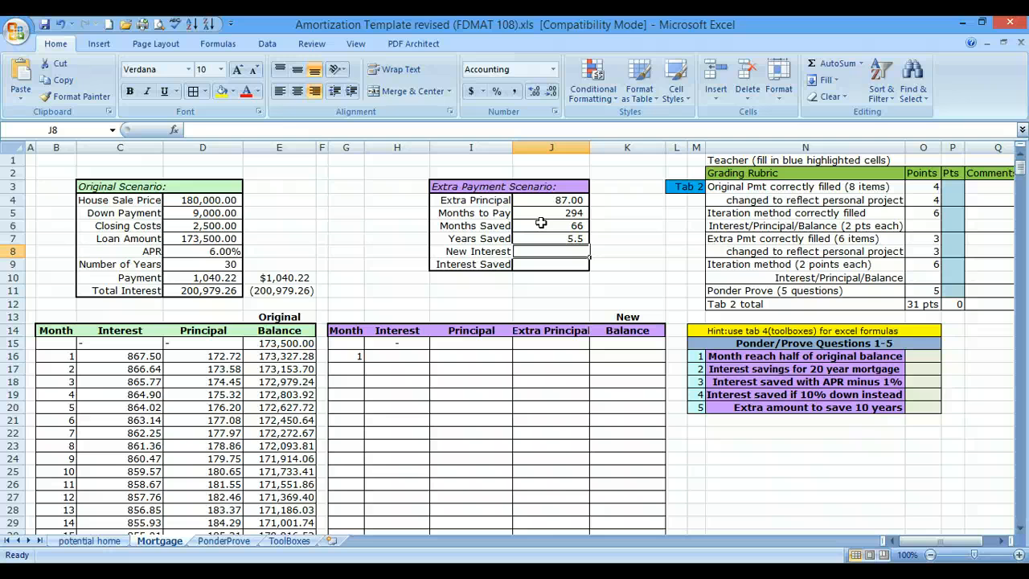
# - Calculate New Interest in J8 with =(D10+J4)*J5-D7, the total of the increased payments minus the loan amount
pyautogui.write('=')
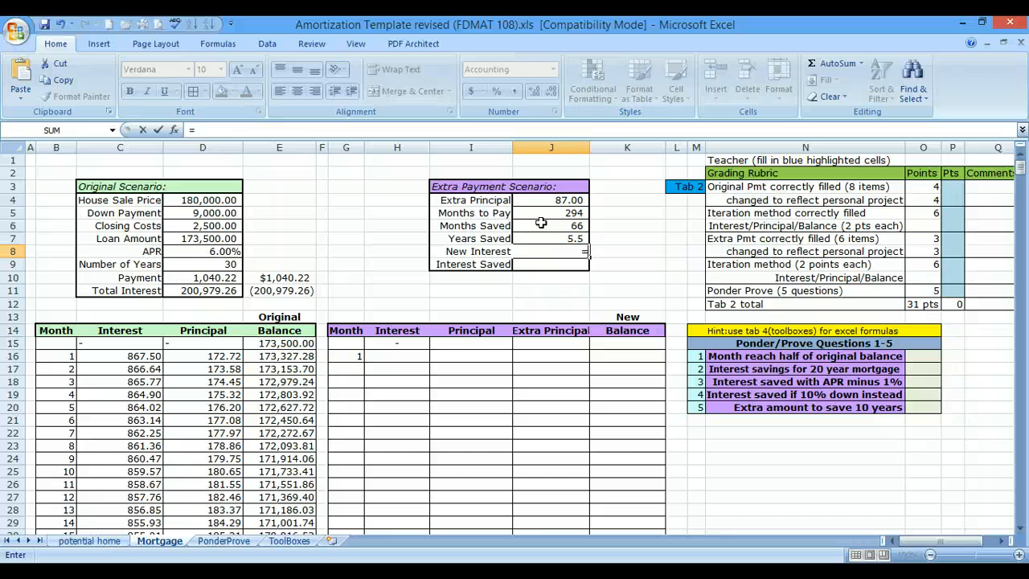
pyautogui.click(205, 277)
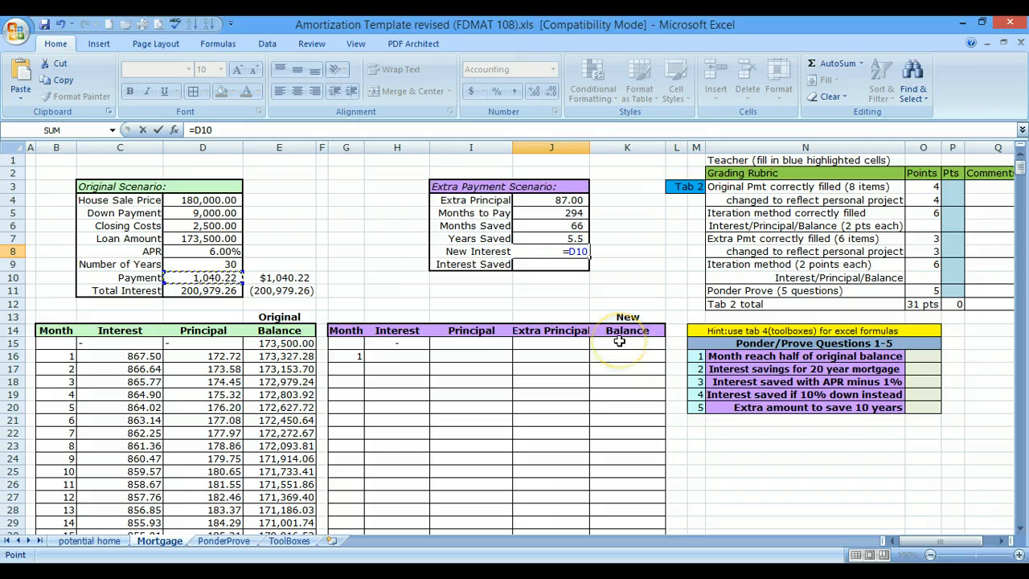
pyautogui.press('BackSpace')
pyautogui.press('BackSpace')
pyautogui.press('BackSpace')
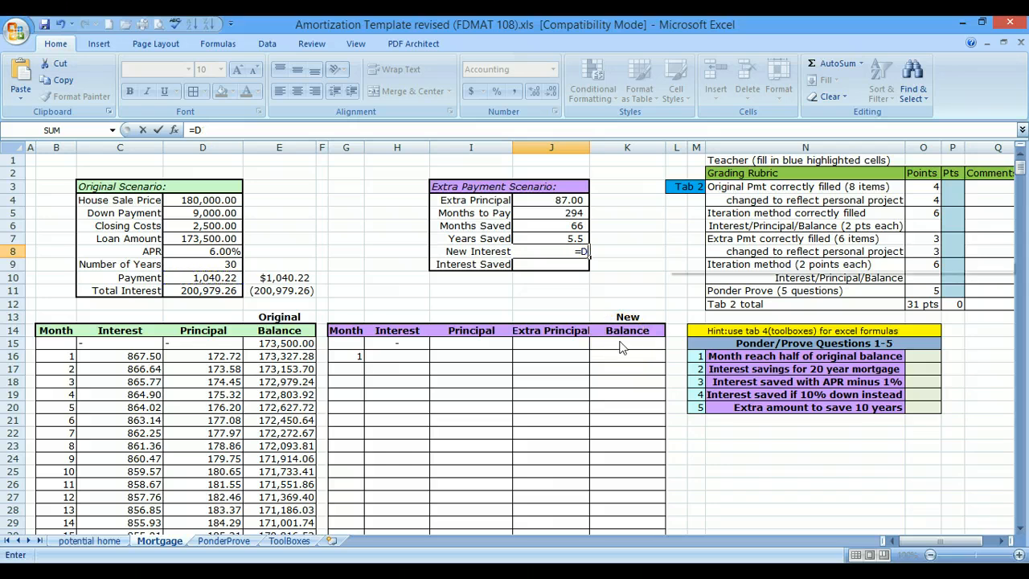
pyautogui.write('(')
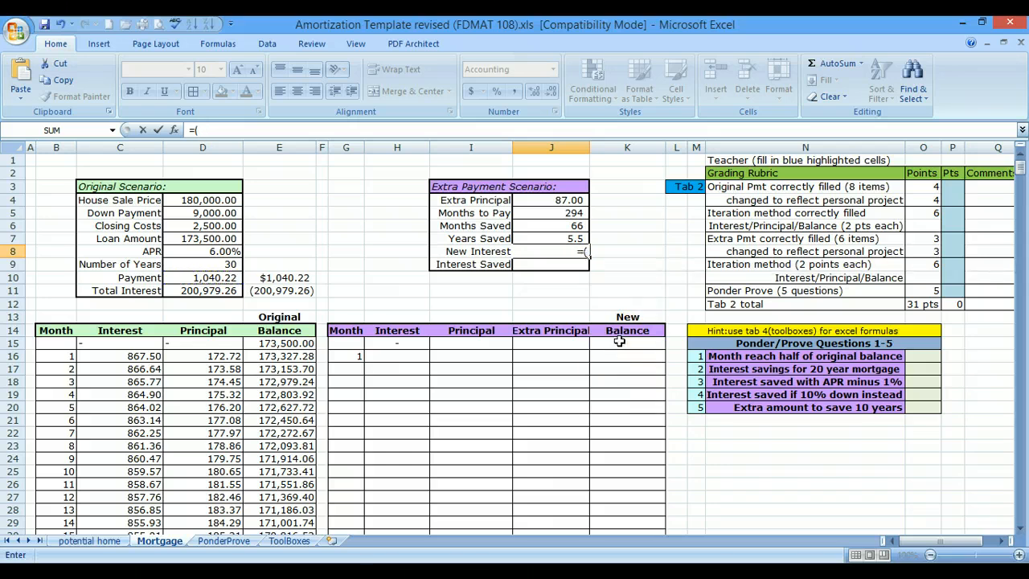
pyautogui.click(229, 279)
pyautogui.write('+')
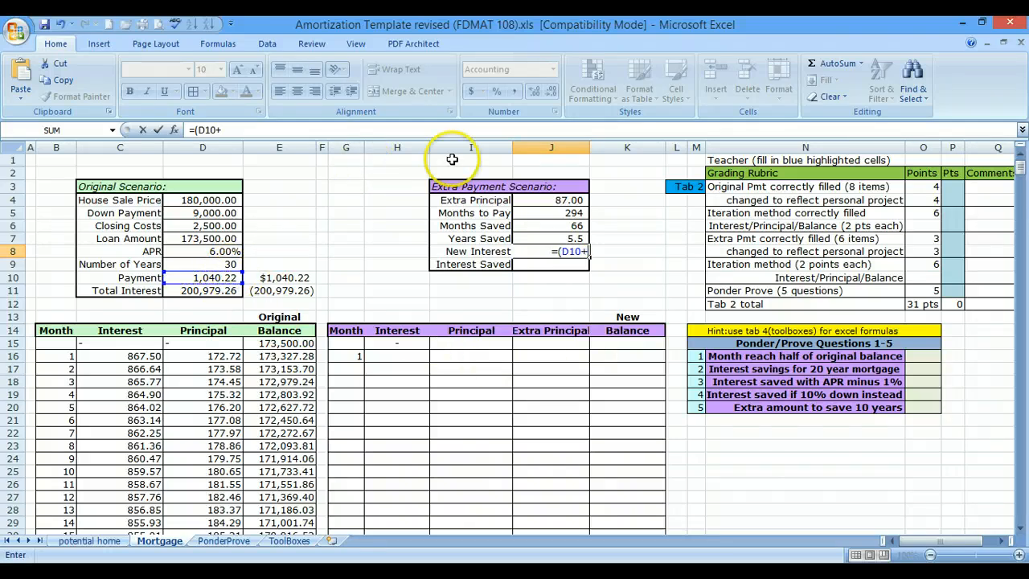
pyautogui.click(569, 200)
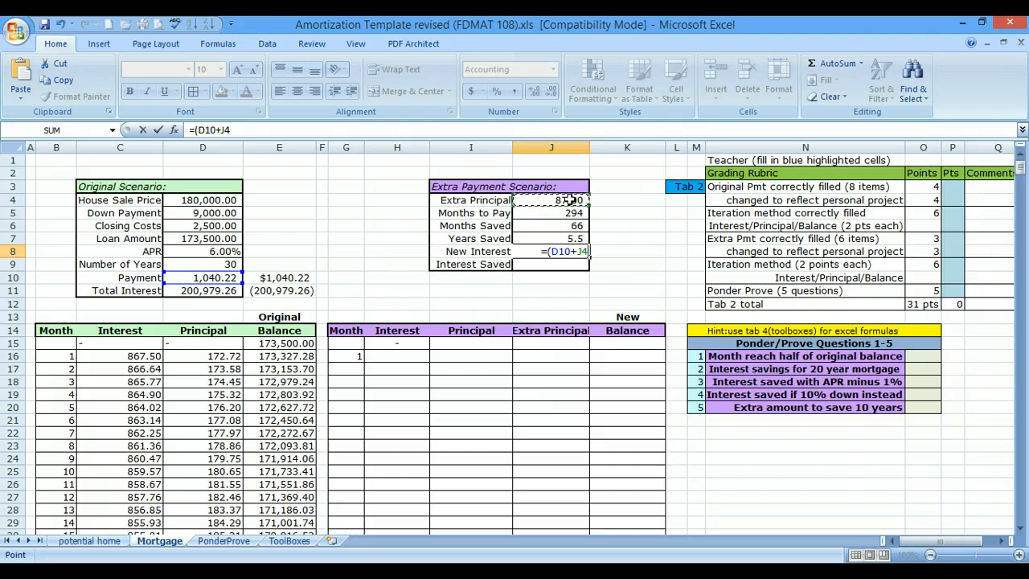
pyautogui.write(')')
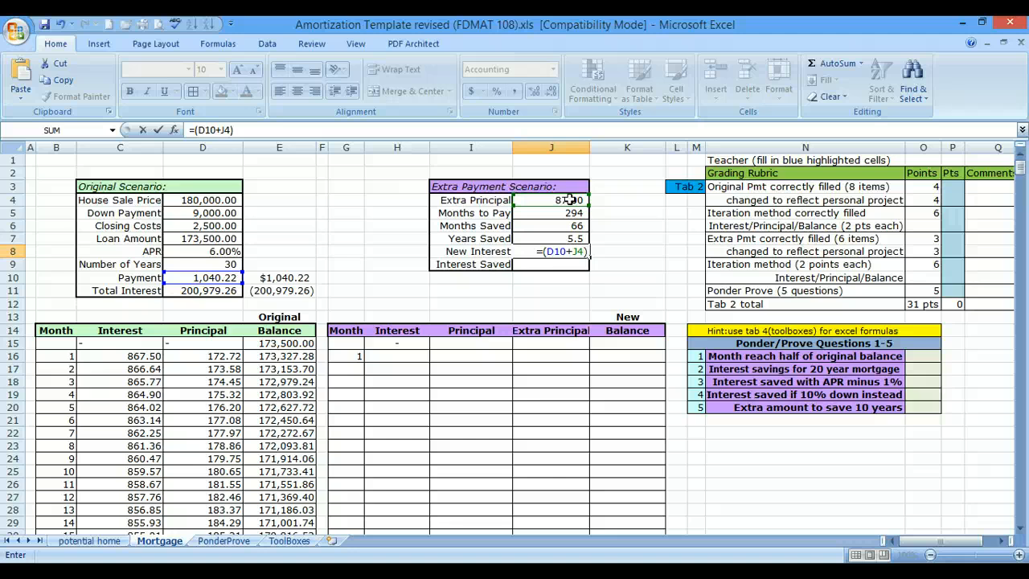
pyautogui.write('*')
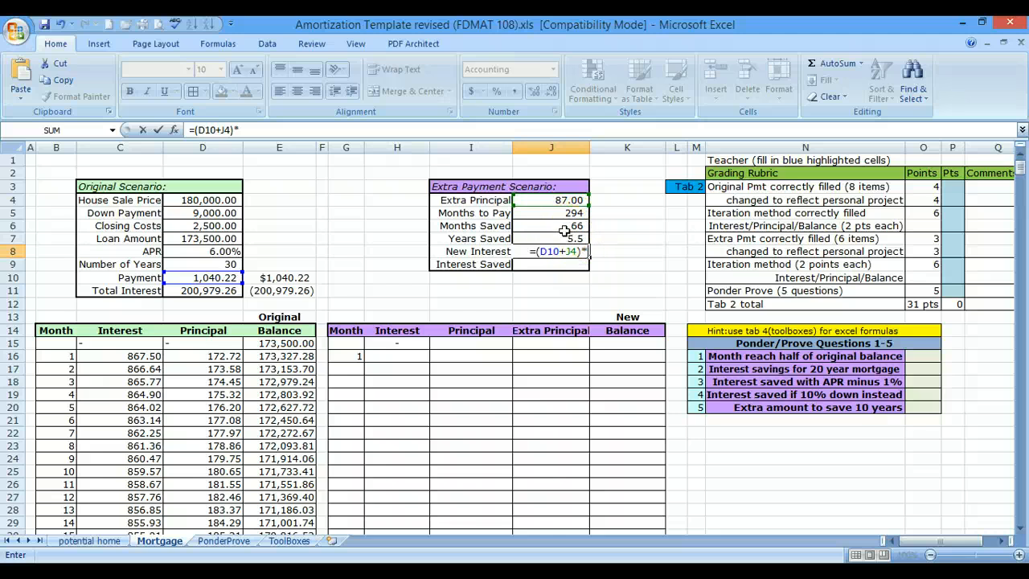
pyautogui.click(527, 212)
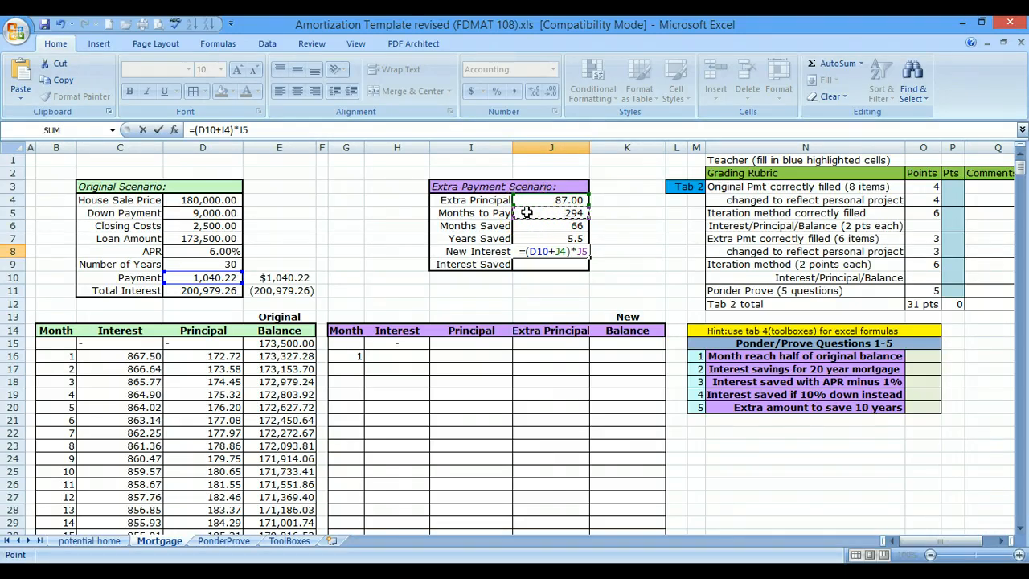
pyautogui.write('-')
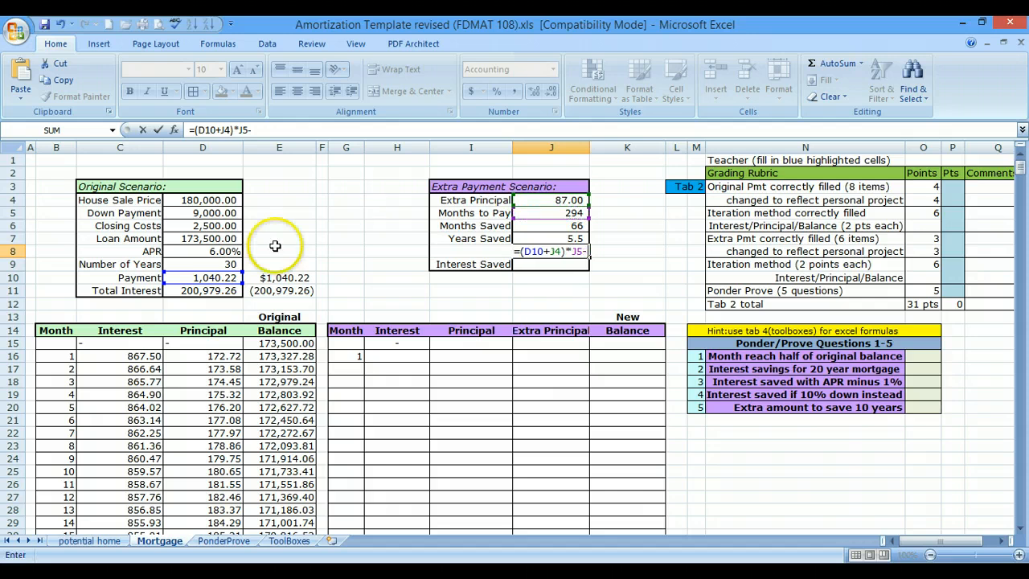
pyautogui.click(222, 239)
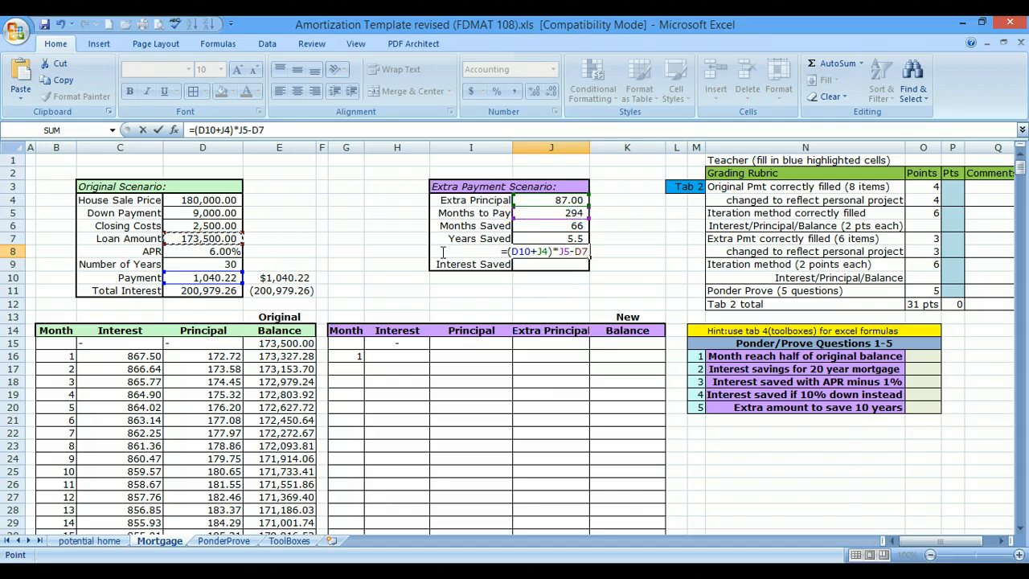
pyautogui.press('Return')
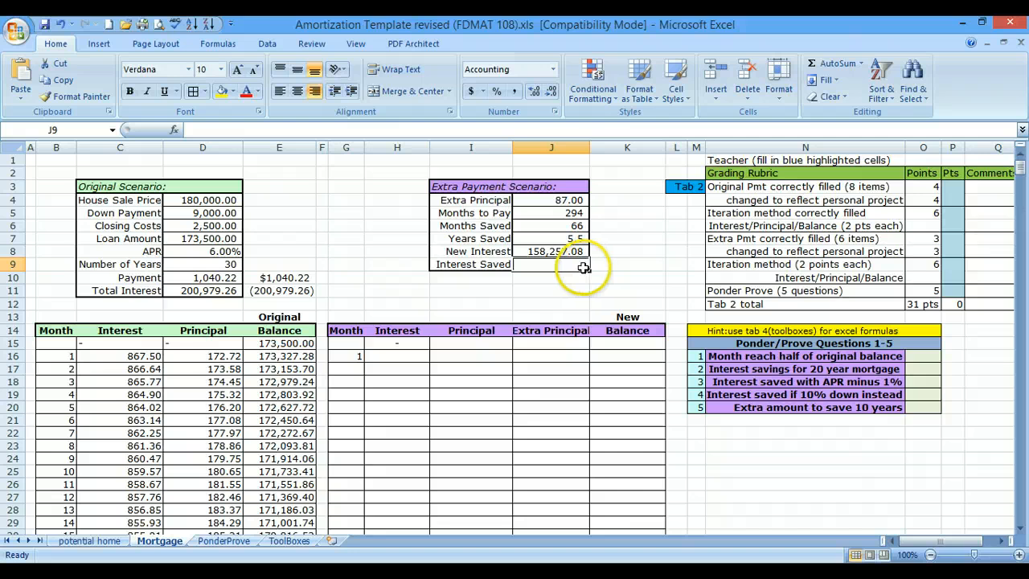
# - Calculate Interest Saved in J9 with =D11-J8, the original Total Interest minus the New Interest
pyautogui.write('=')
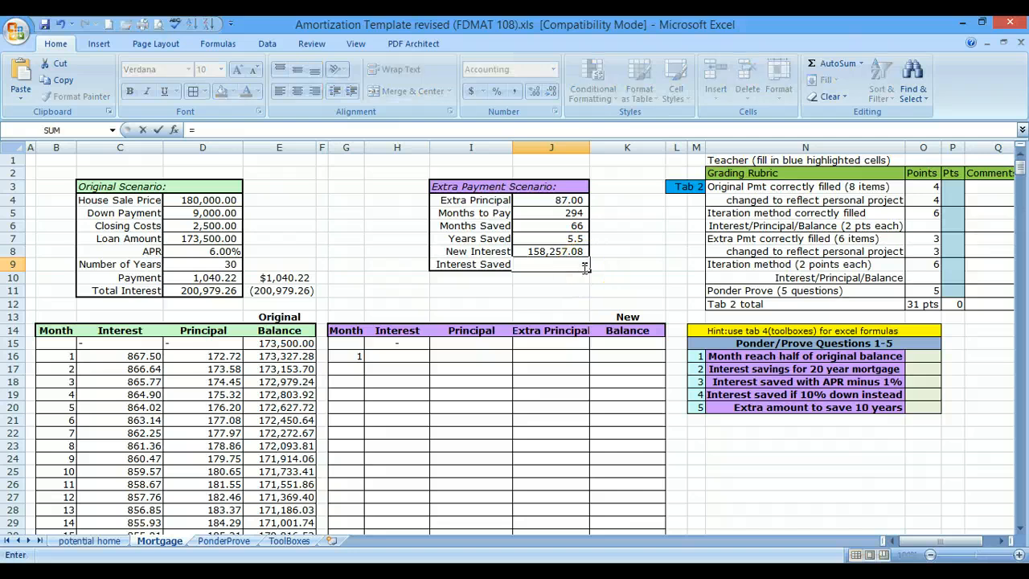
pyautogui.click(183, 292)
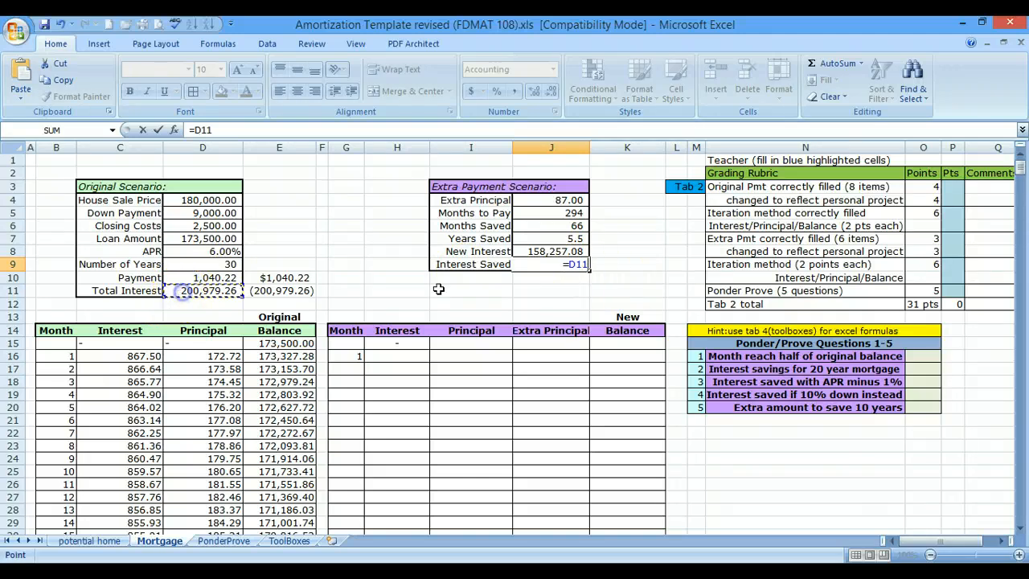
pyautogui.write('-')
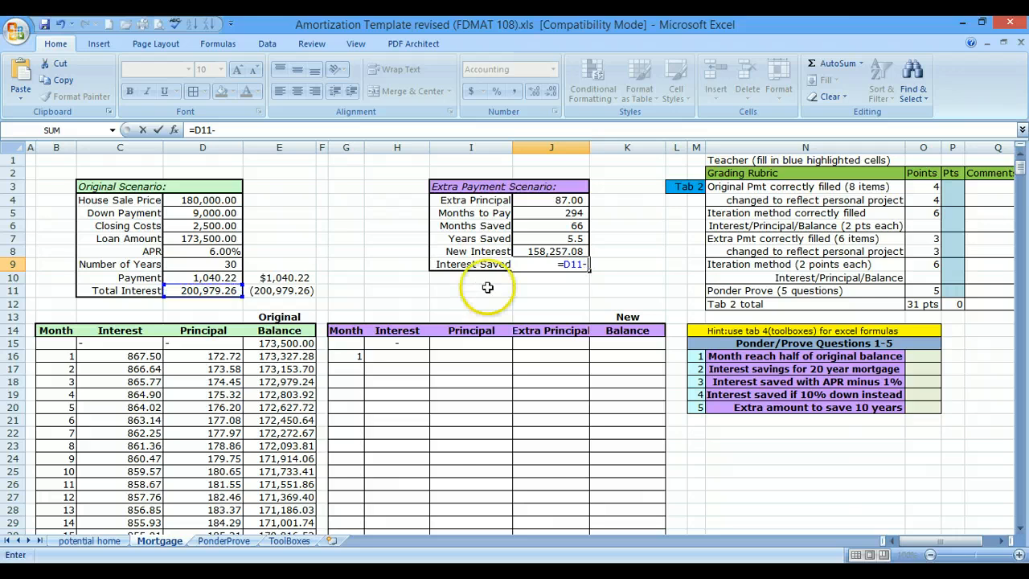
pyautogui.click(547, 251)
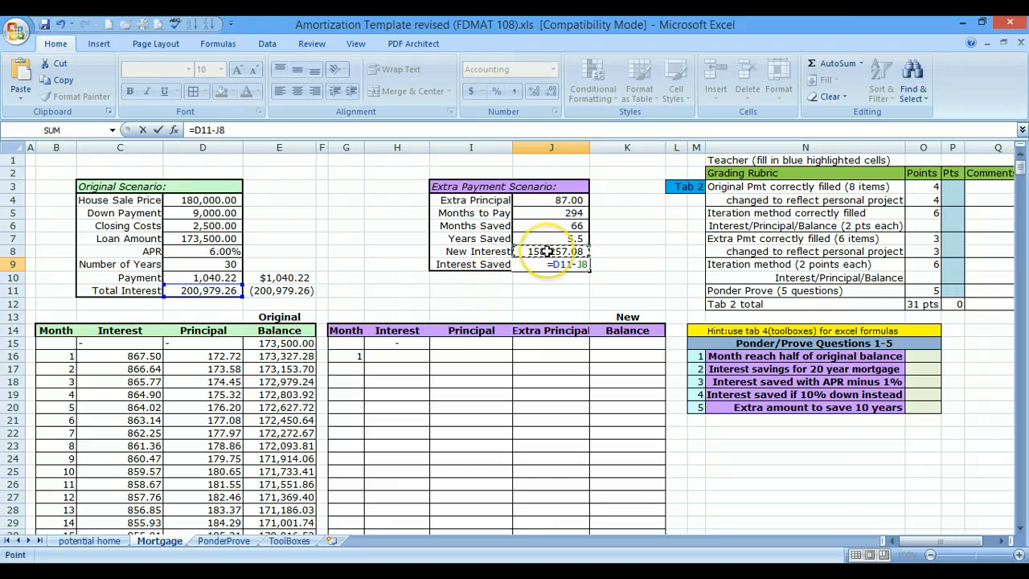
pyautogui.press('Return')
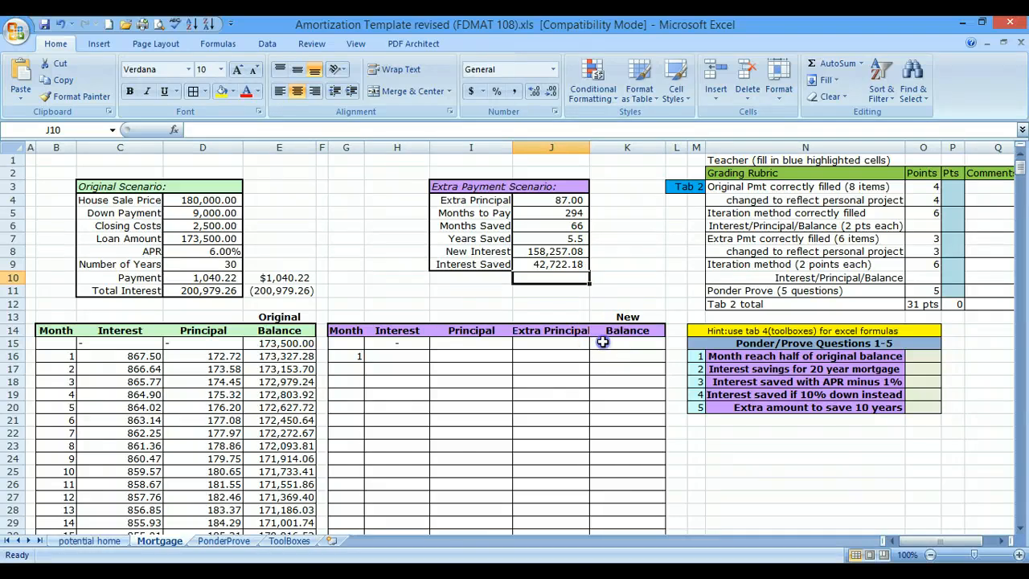
# - Set the starting New Balance in K15 of the extra payment schedule to the Loan Amount with =D7
pyautogui.click(602, 342)
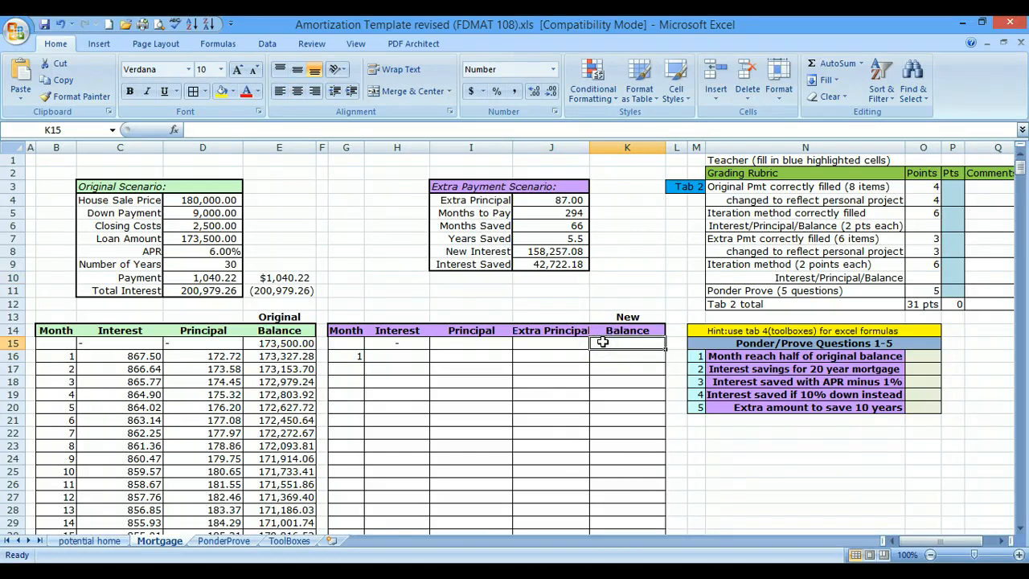
pyautogui.write('=')
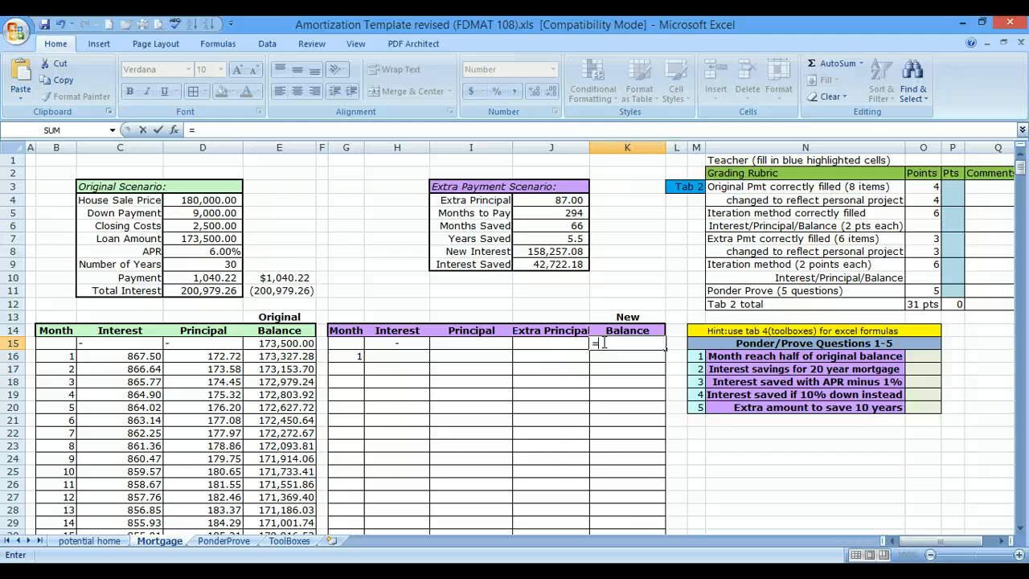
pyautogui.click(181, 239)
pyautogui.press('Return')
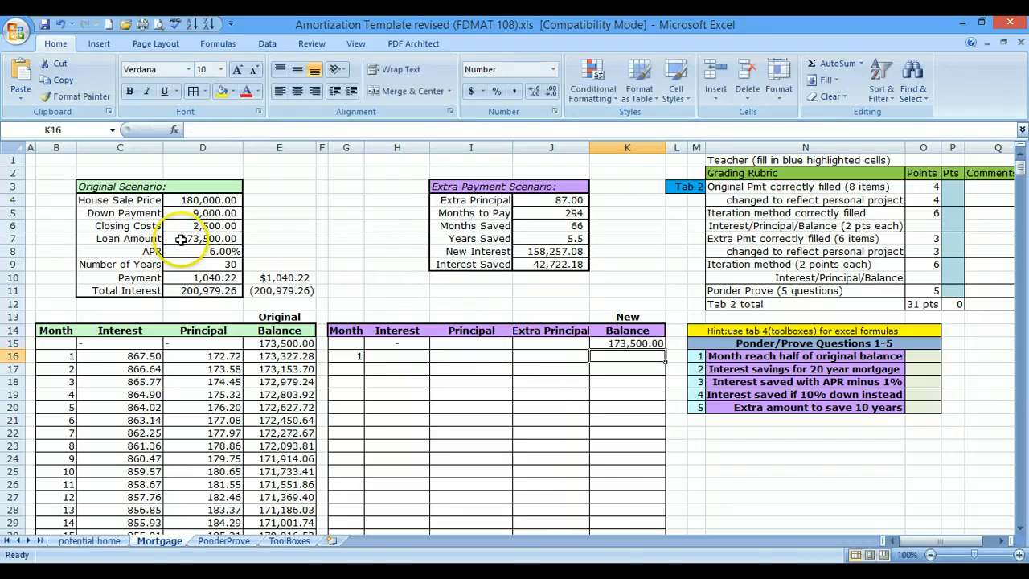
# - Calculate the month 1 Interest in H16 with =$D$8/12*K15, the fixed monthly rate times the previous new balance
pyautogui.click(399, 357)
pyautogui.write('=')
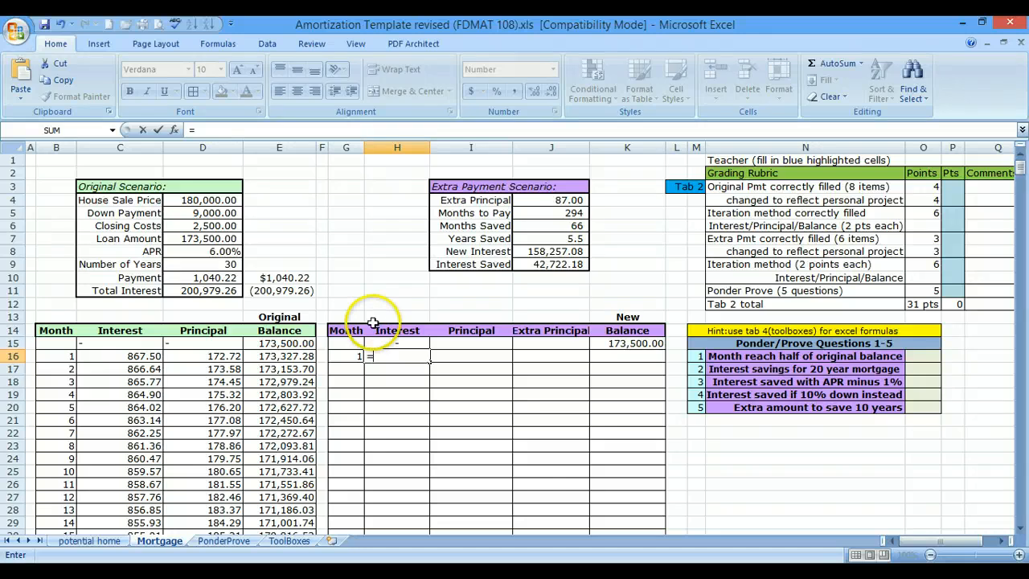
pyautogui.click(199, 252)
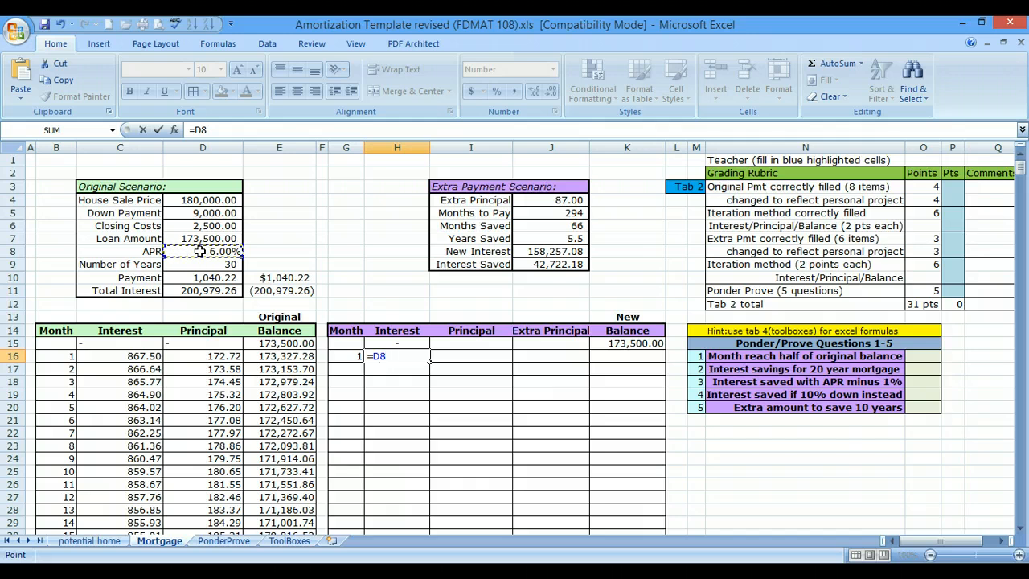
pyautogui.press('F4')
pyautogui.write('/')
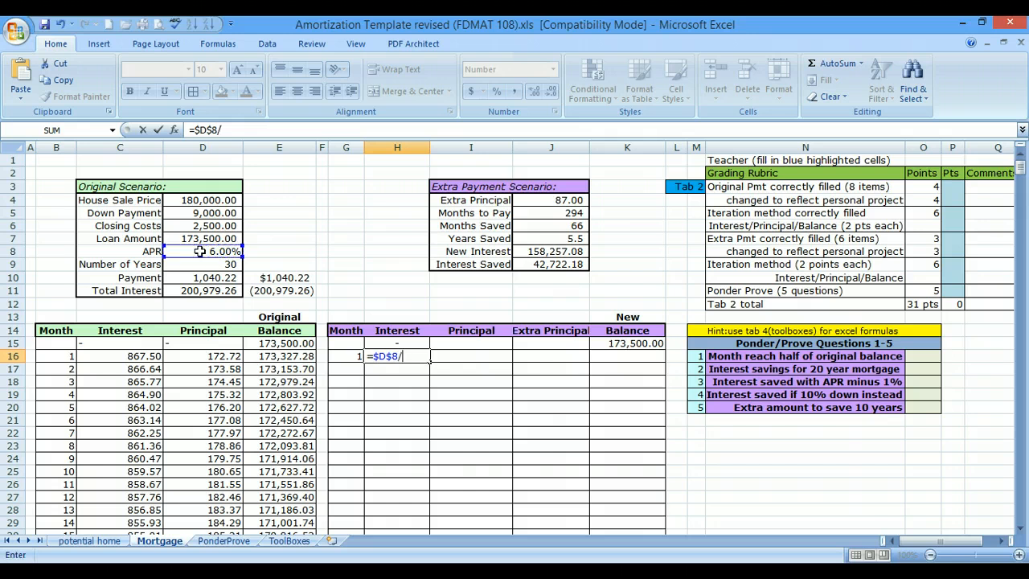
pyautogui.write('12*')
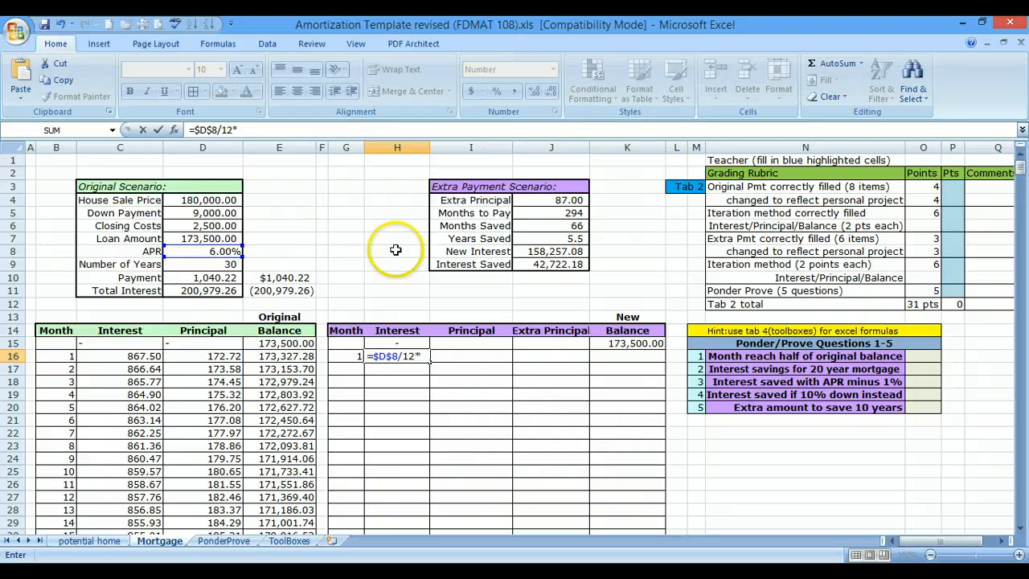
pyautogui.click(643, 342)
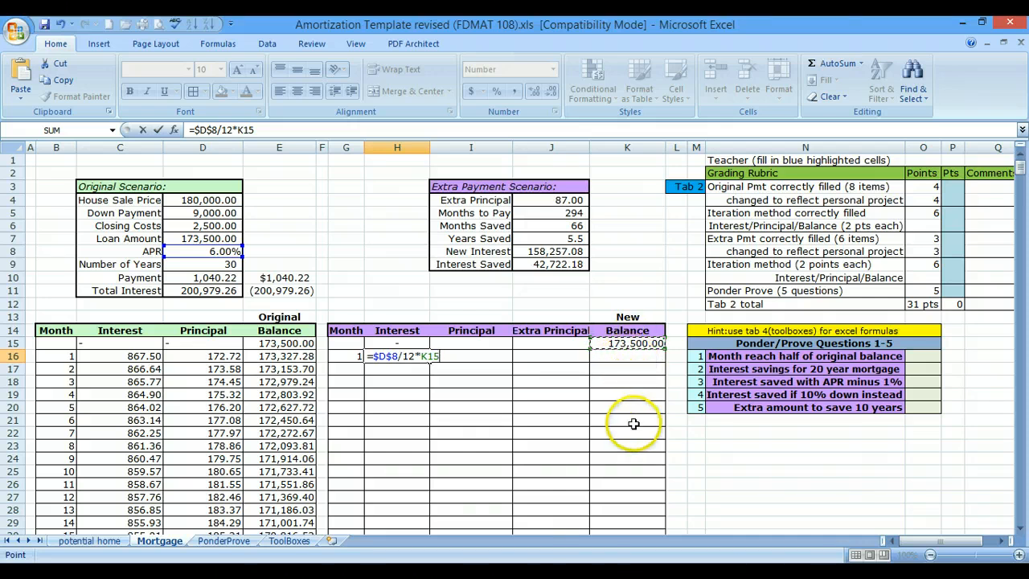
pyautogui.press('Return')
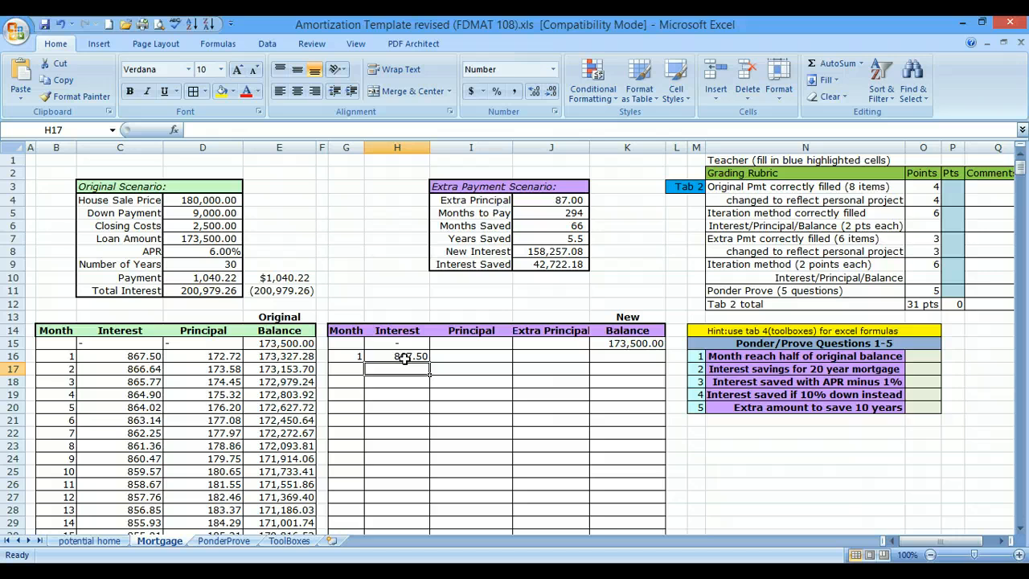
# - Calculate the month 1 Principal in I16 with =$D$10-H16, the fixed Payment minus that month's interest
pyautogui.click(497, 357)
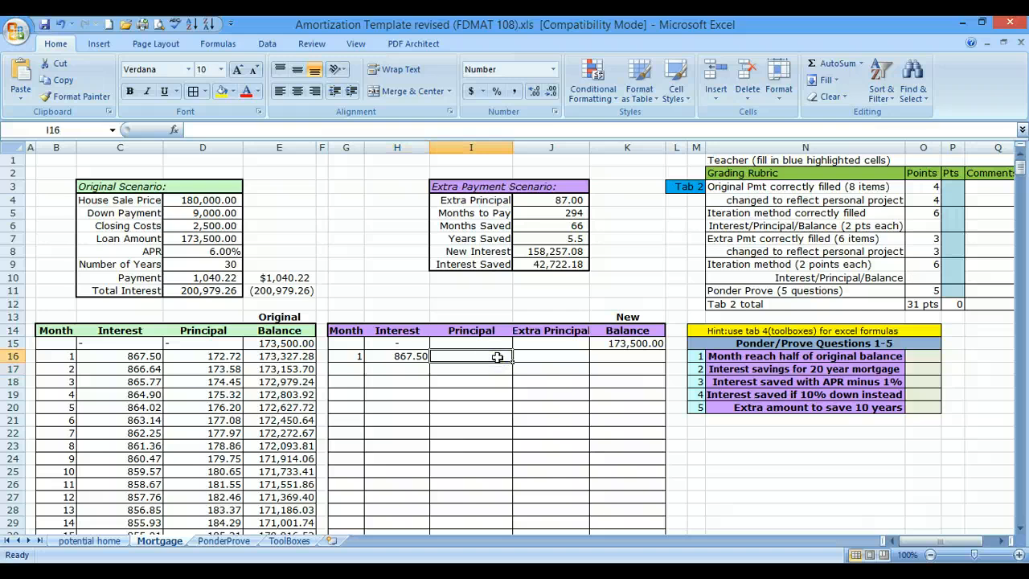
pyautogui.write('=')
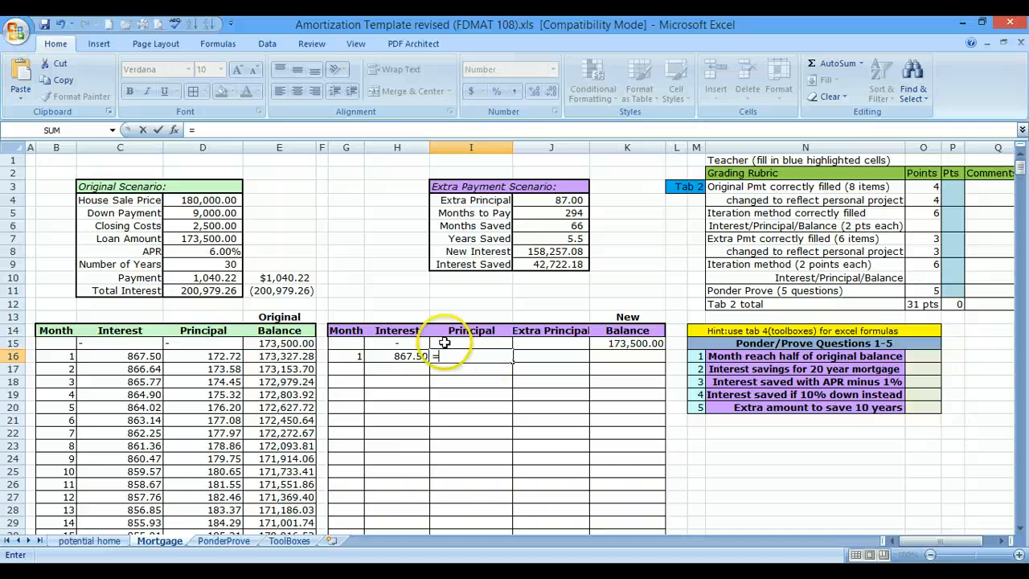
pyautogui.click(217, 277)
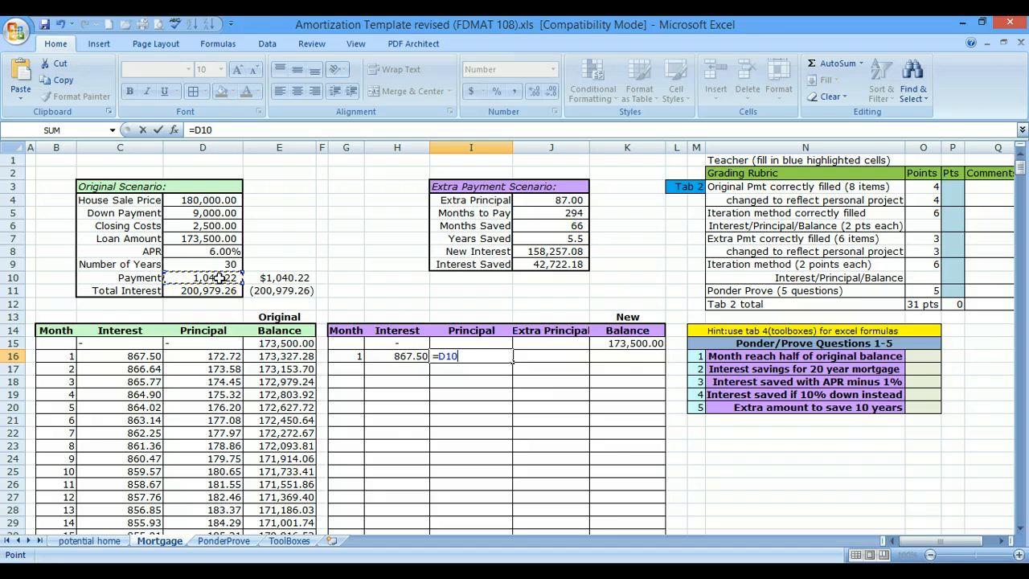
pyautogui.press('F4')
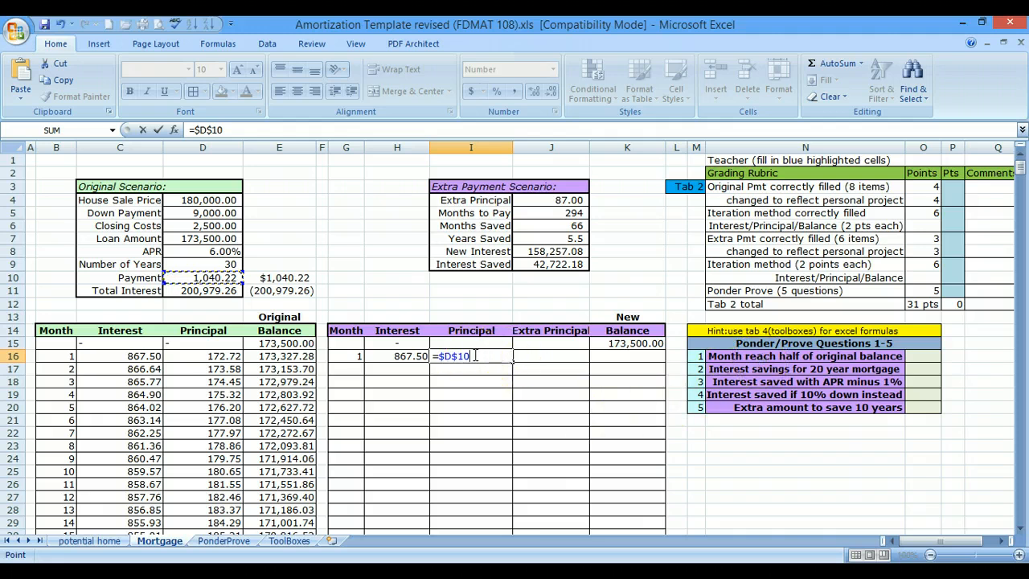
pyautogui.write('-')
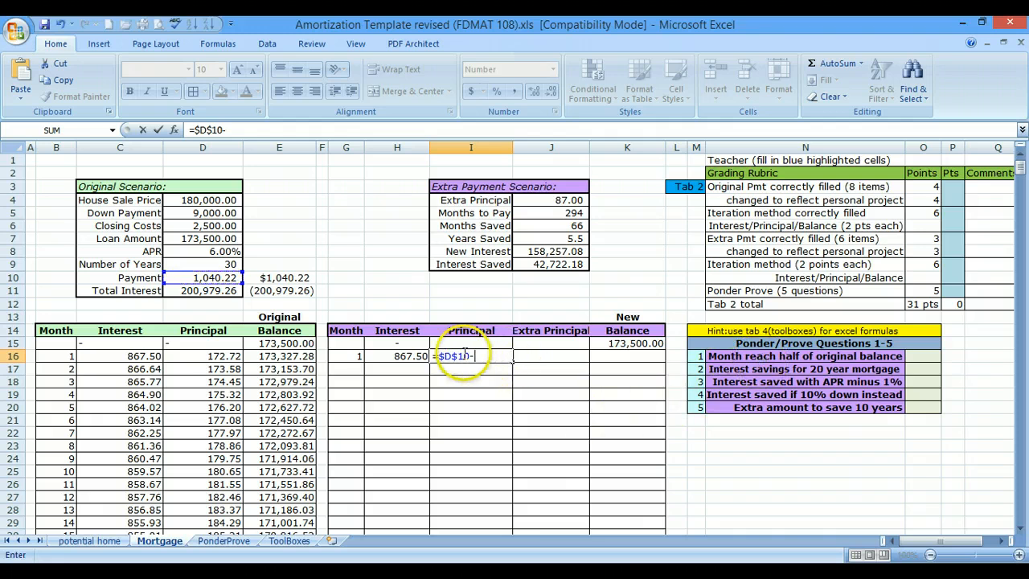
pyautogui.click(408, 356)
pyautogui.press('Return')
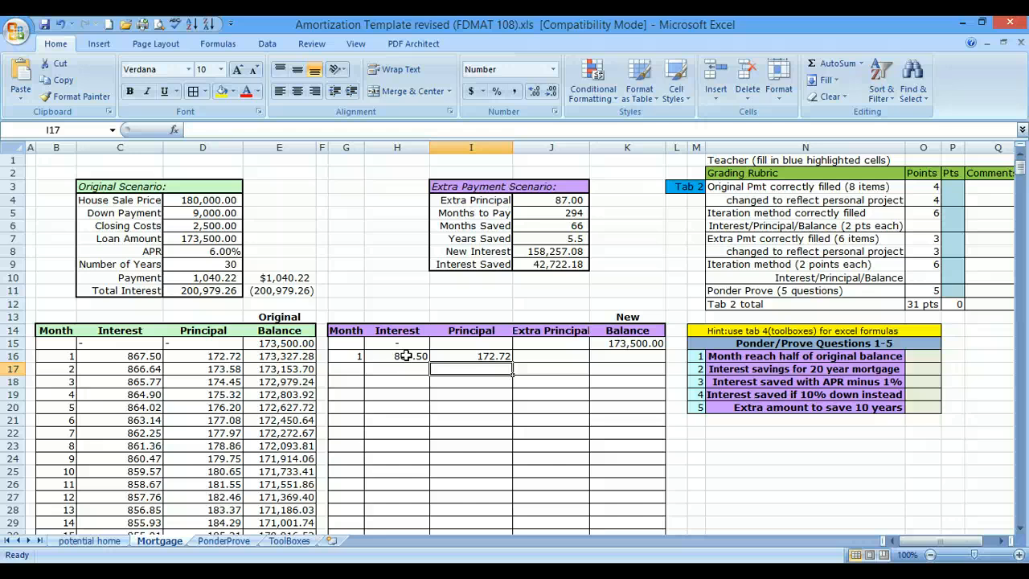
# - Link the month 1 Extra Principal in J16 to the scenario's Extra Principal with the absolute reference =$J$4
pyautogui.click(558, 357)
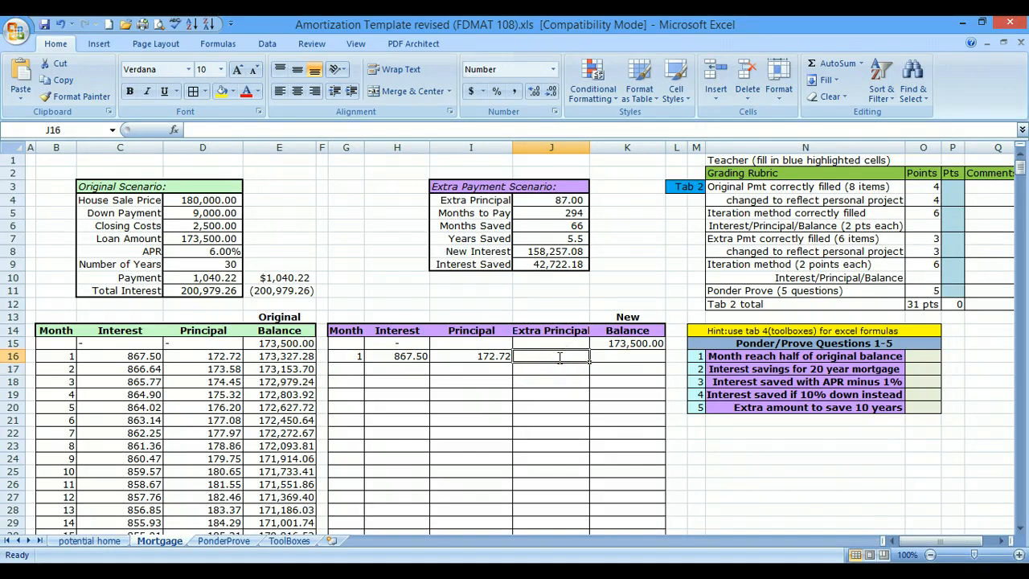
pyautogui.write('=')
pyautogui.click(571, 200)
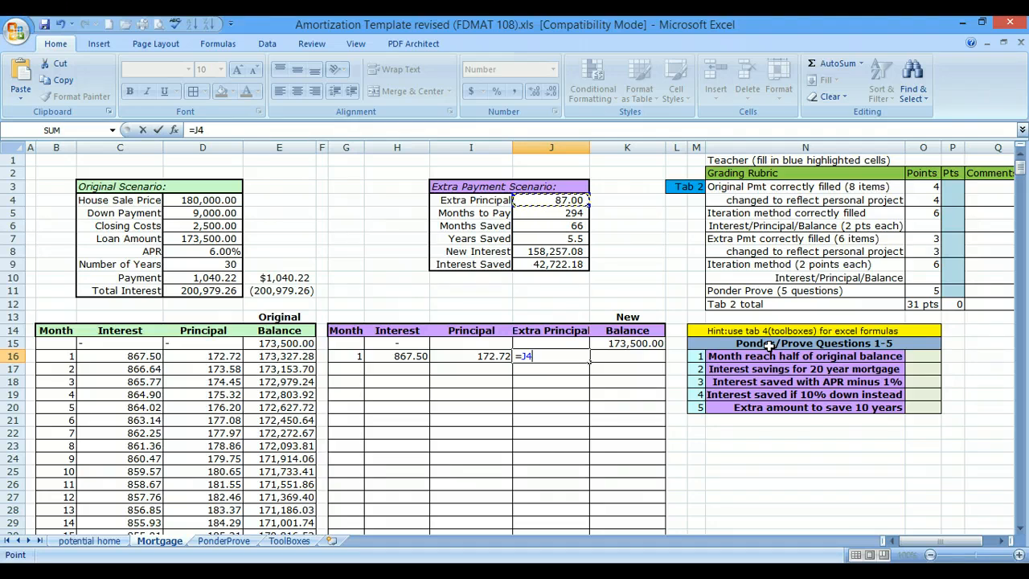
pyautogui.press('F4')
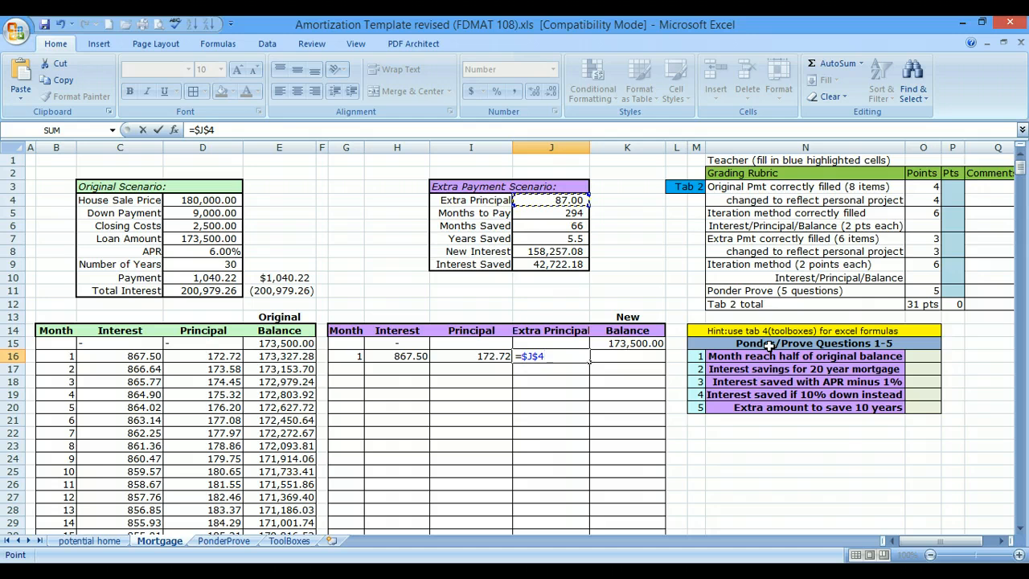
pyautogui.press('Return')
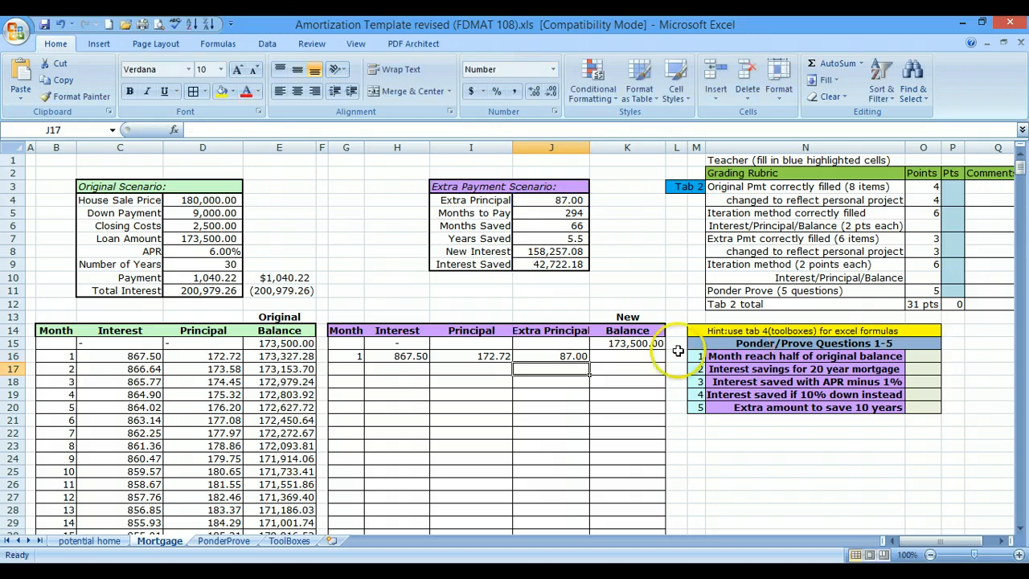
# - Try linking J17 to the Extra Principal above it with =J16 and copy that formula down through J26
pyautogui.click(568, 356)
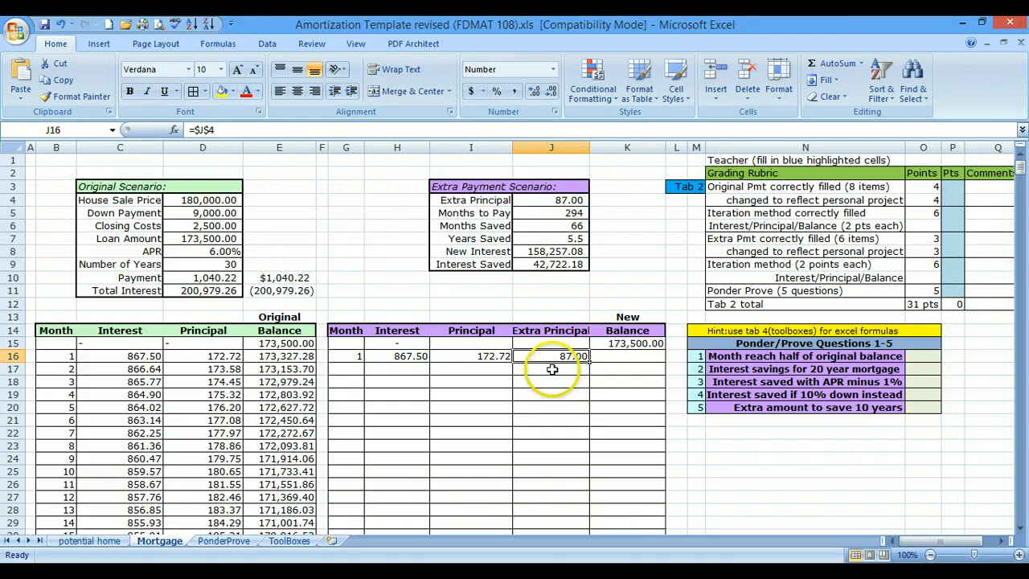
pyautogui.click(553, 369)
pyautogui.write('=')
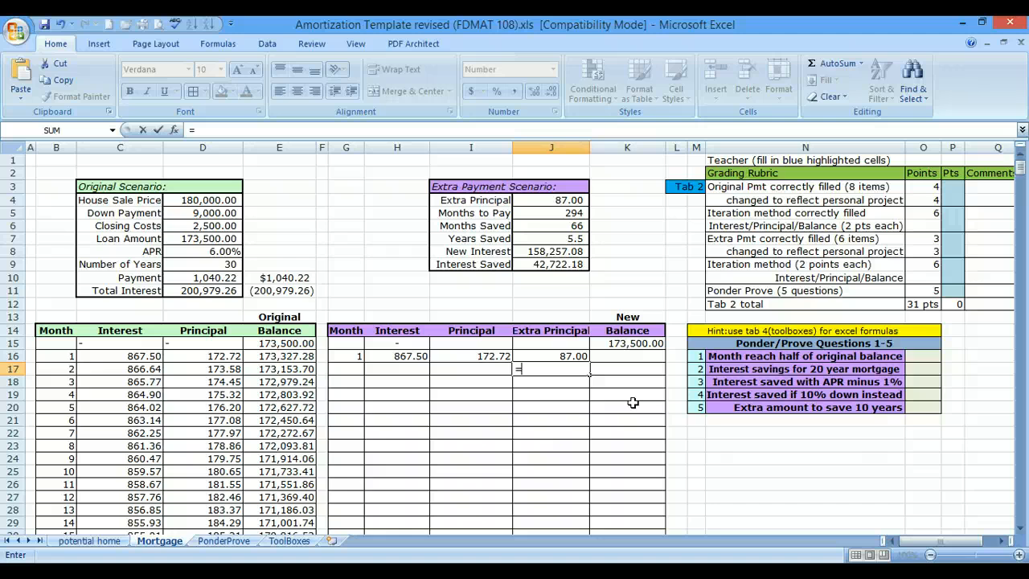
pyautogui.click(577, 357)
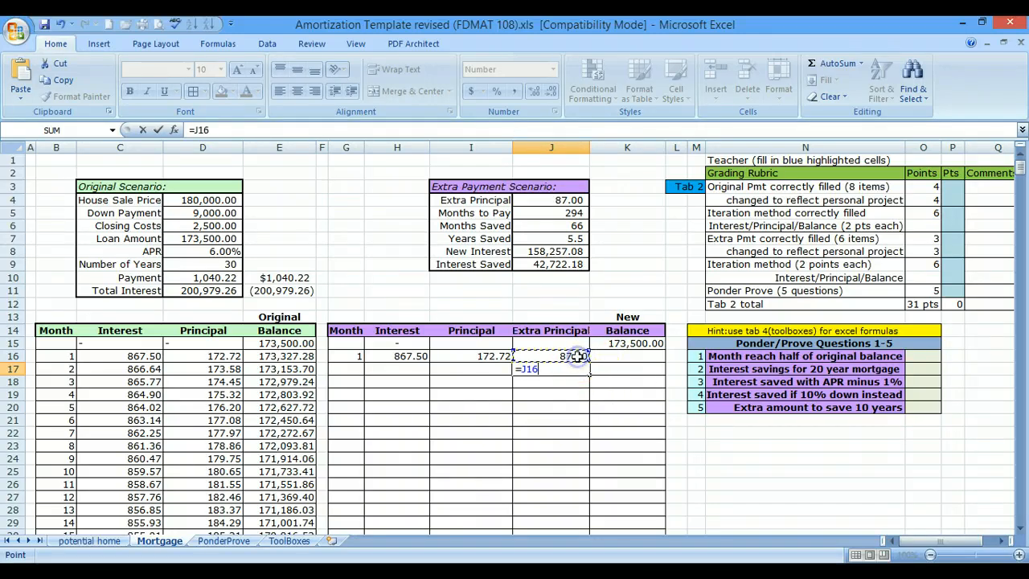
pyautogui.press('Return')
pyautogui.click(573, 368)
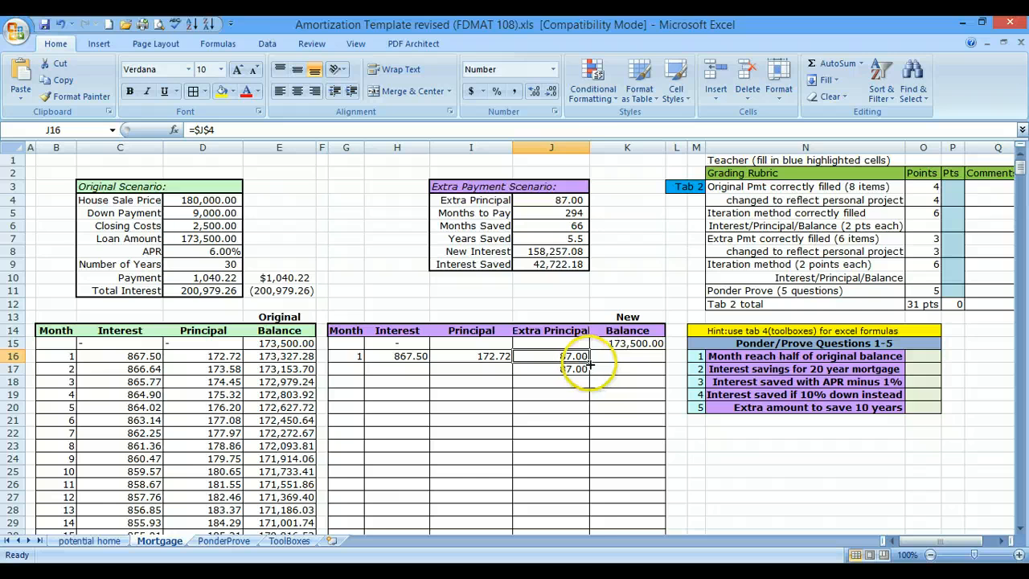
pyautogui.moveTo(591, 375); pyautogui.dragTo(592, 489)
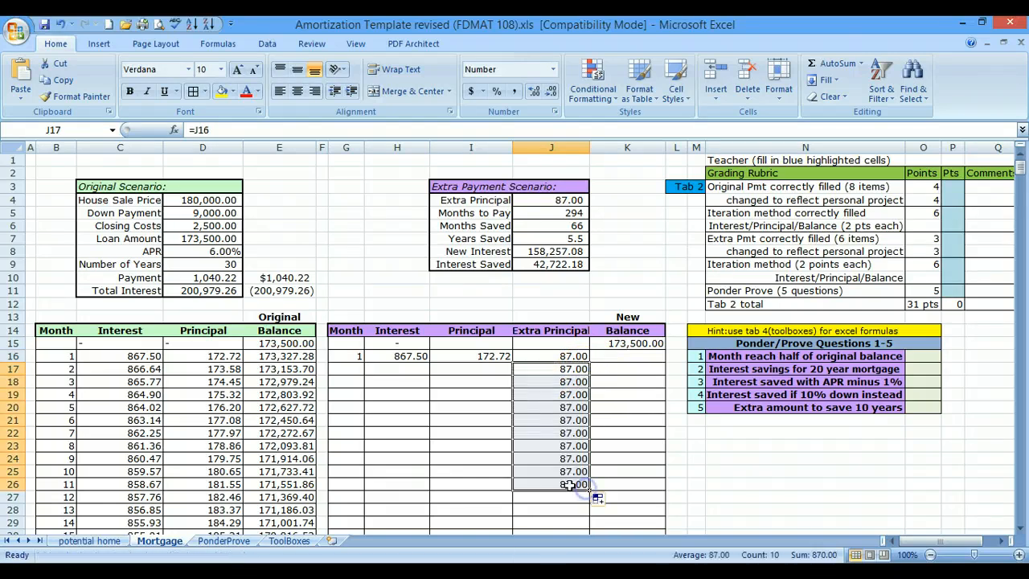
# - Try varying the extra payments by overwriting J22 with 50 and J25 with 200
pyautogui.click(555, 434)
pyautogui.write('50')
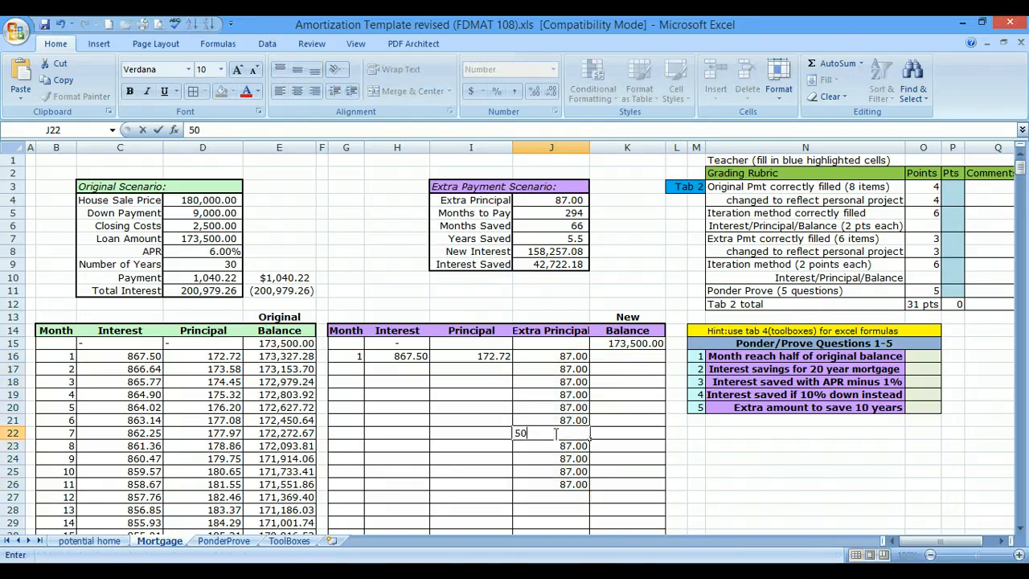
pyautogui.press('Return')
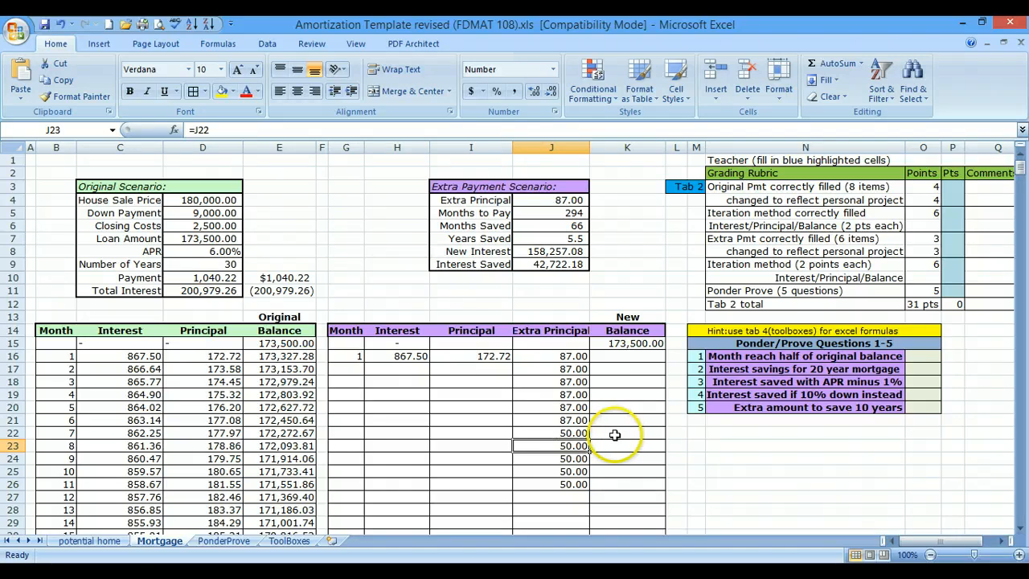
pyautogui.click(573, 471)
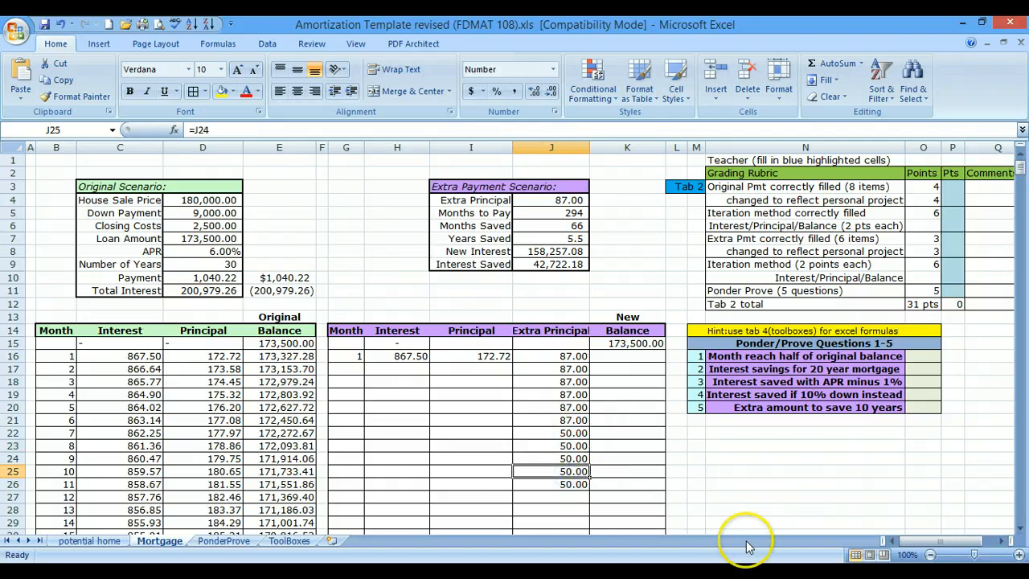
pyautogui.write('200')
pyautogui.press('Return')
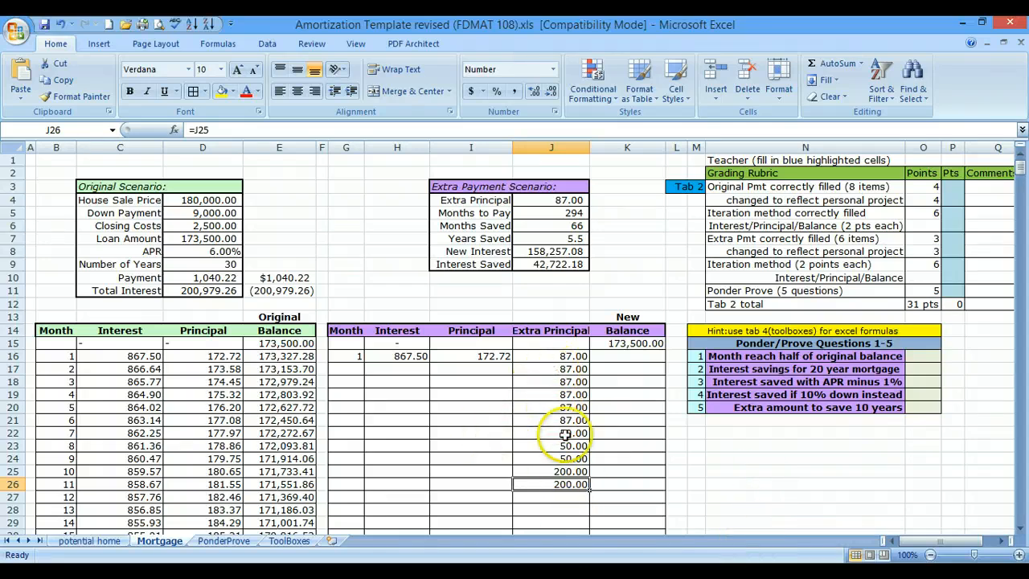
# - Clear the trial Extra Principal entries in J17:J26 and check the formula in J16
pyautogui.moveTo(555, 372); pyautogui.dragTo(558, 485)
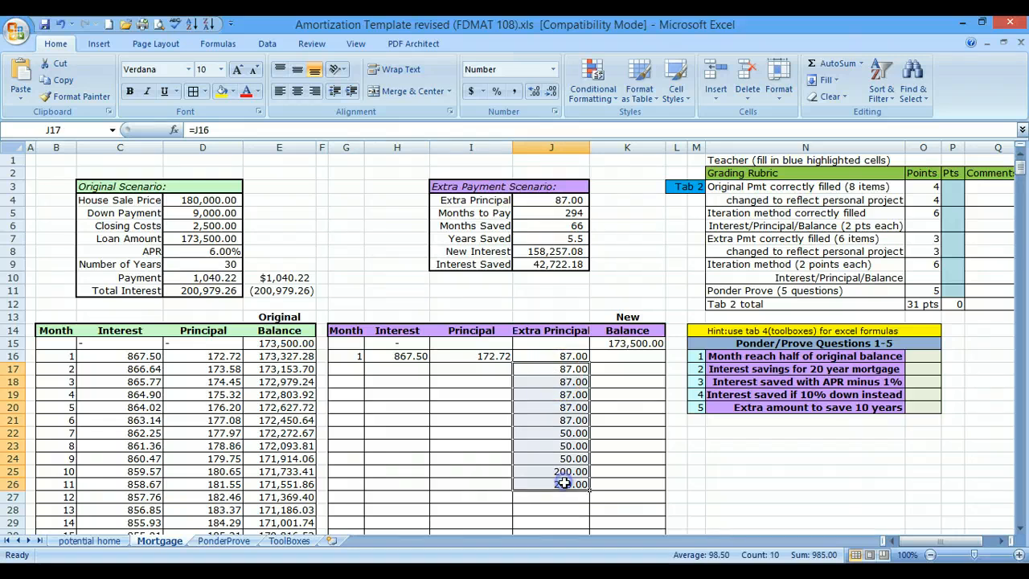
pyautogui.press('Delete')
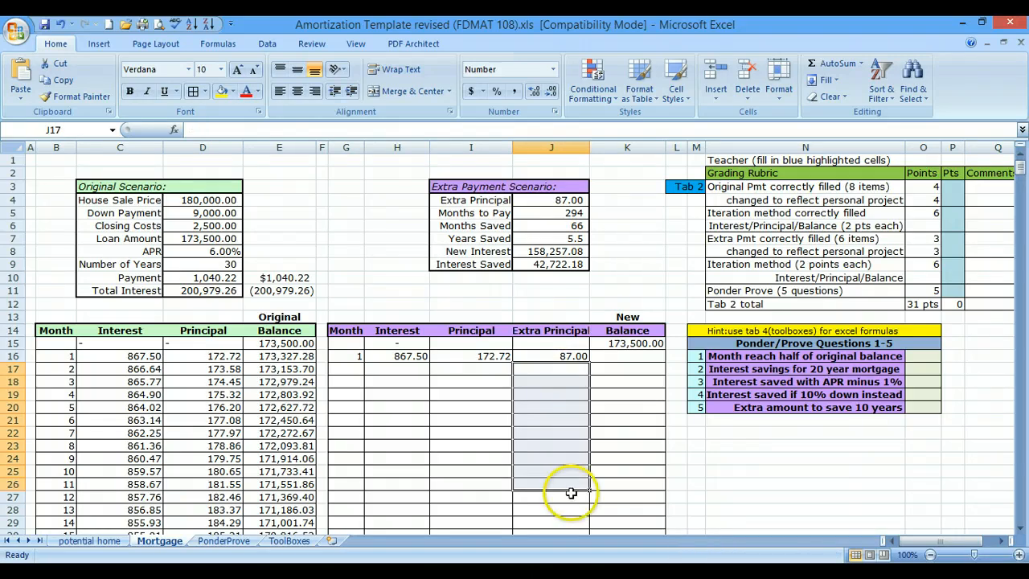
pyautogui.click(559, 356)
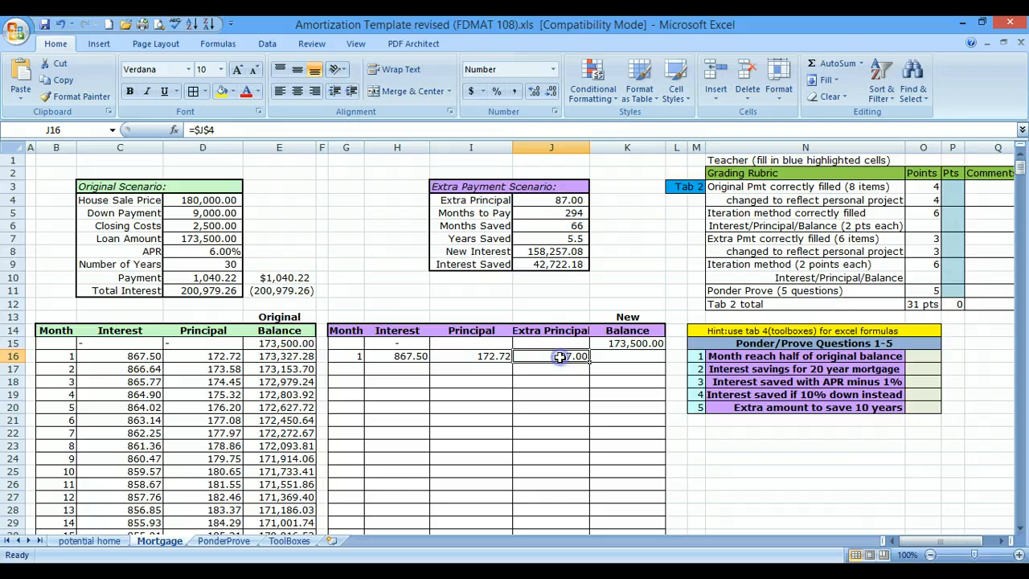
pyautogui.doubleClick(560, 355)
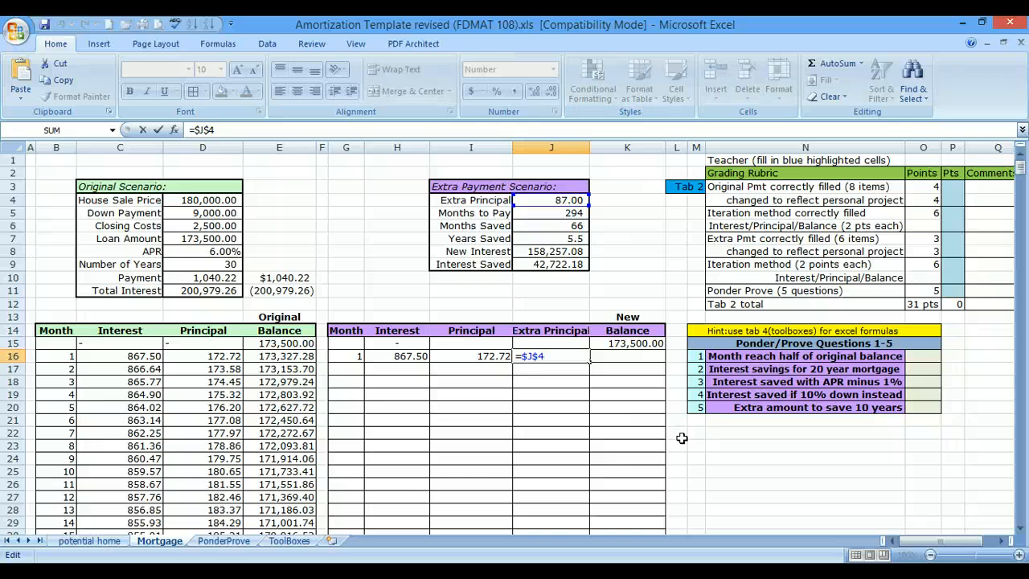
pyautogui.press('Return')
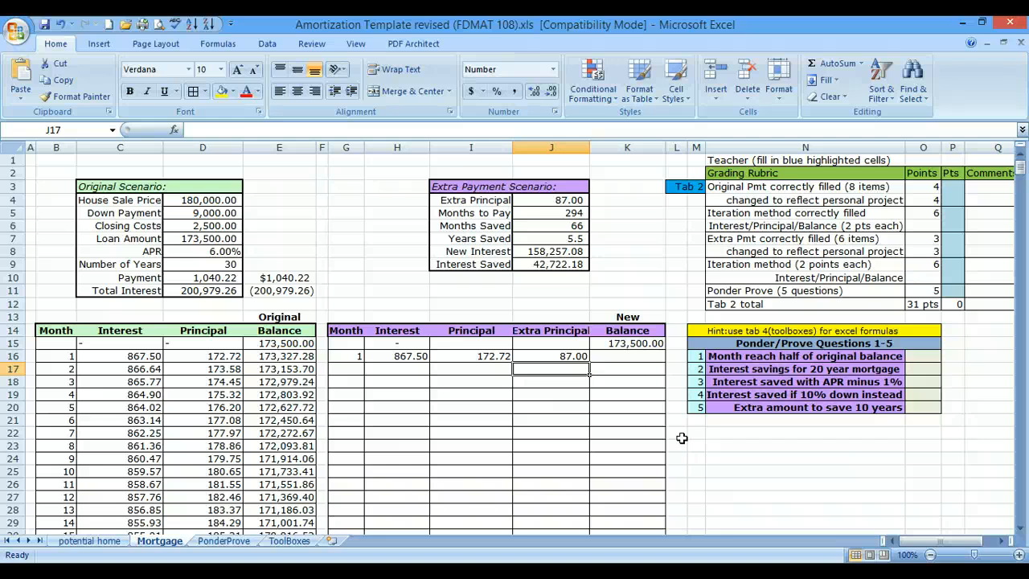
# - Calculate the month 1 New Balance in K16 with the formula =K15-I16-J16
pyautogui.click(621, 357)
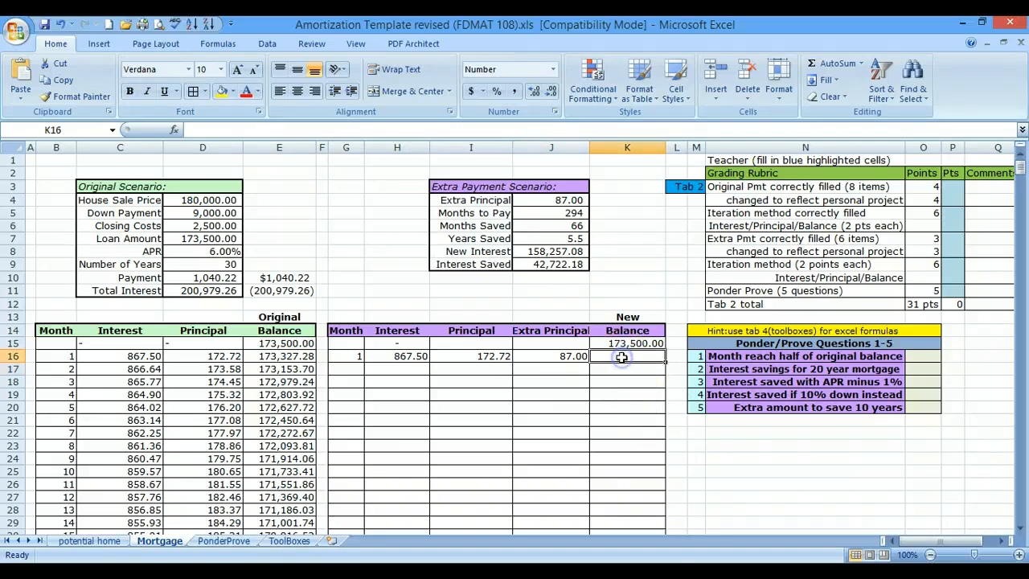
pyautogui.write('=')
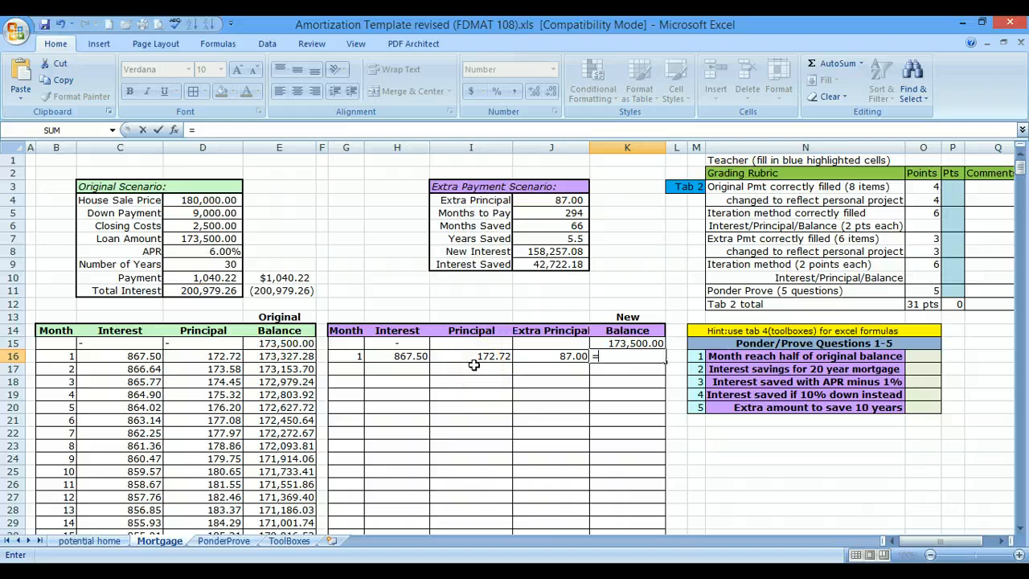
pyautogui.click(621, 343)
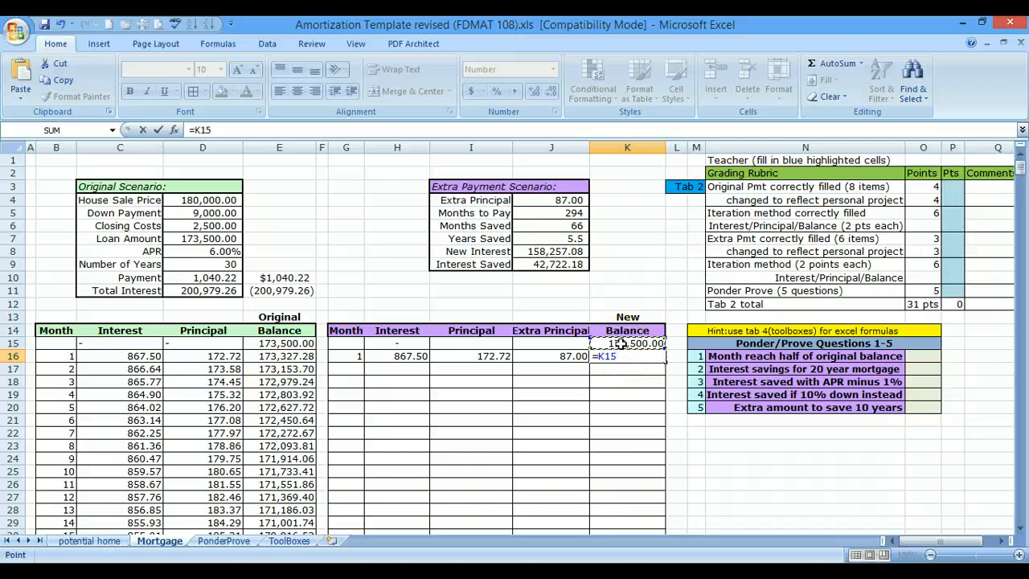
pyautogui.write('-')
pyautogui.click(468, 359)
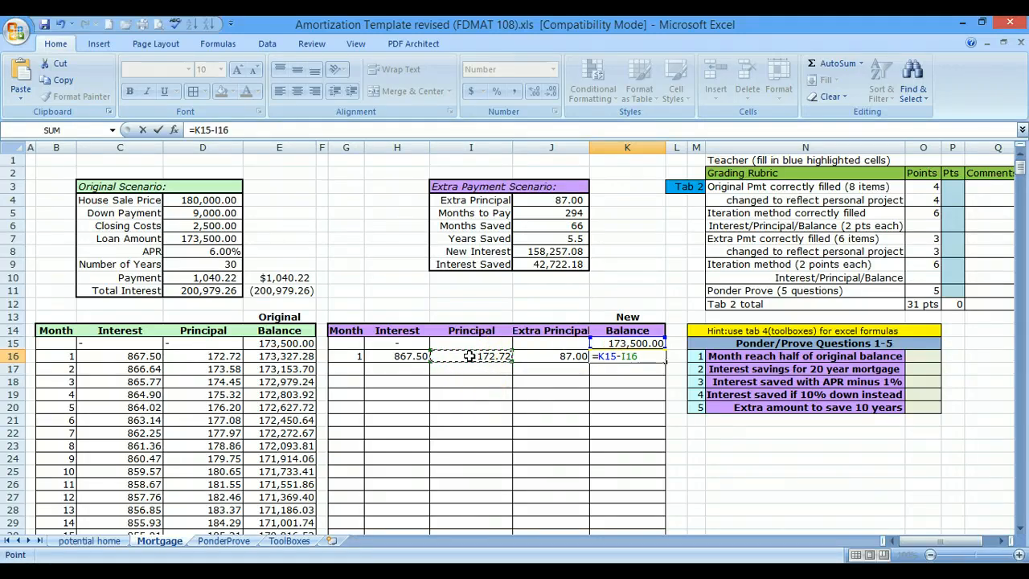
pyautogui.write('-')
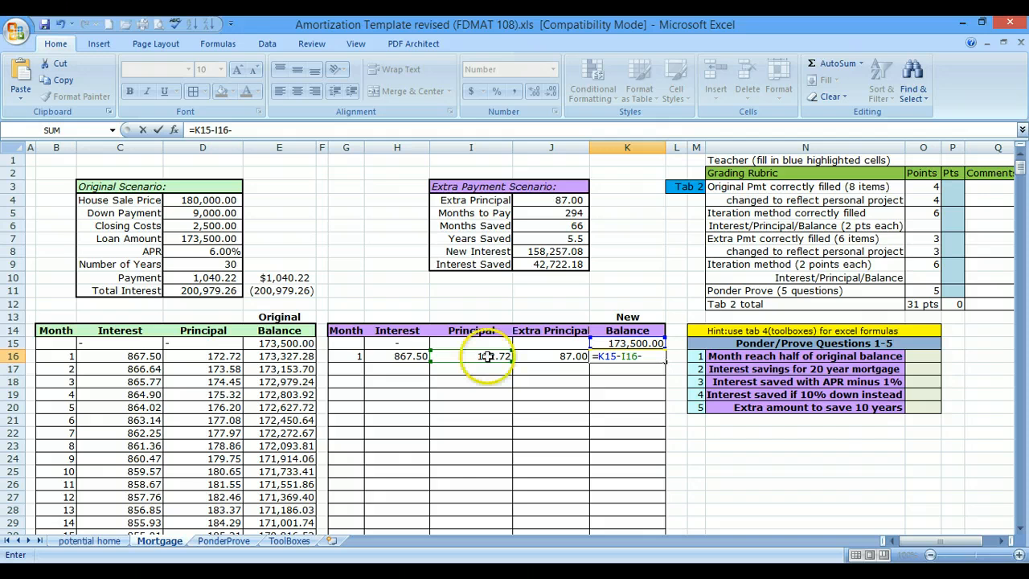
pyautogui.click(542, 354)
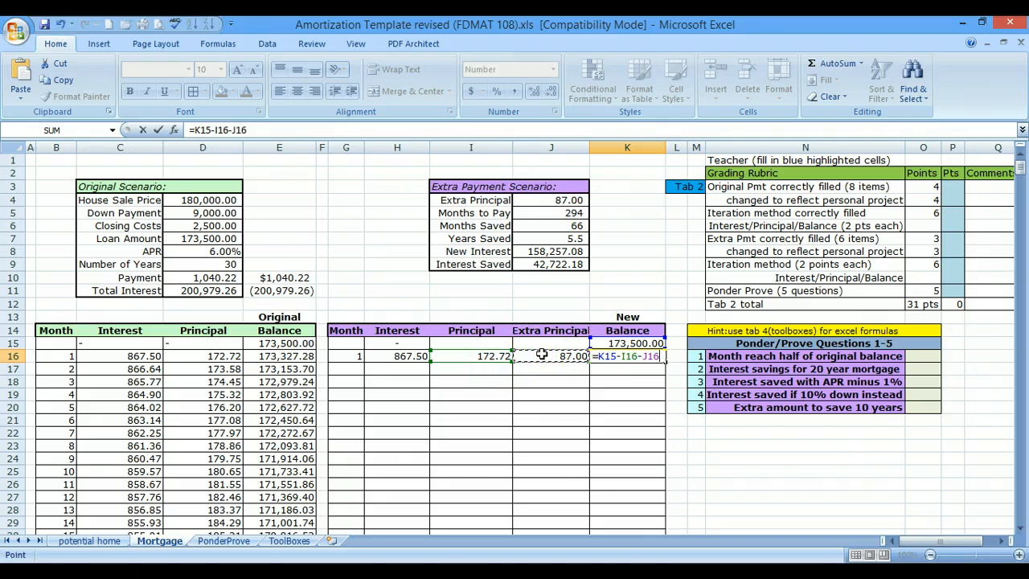
pyautogui.press('Return')
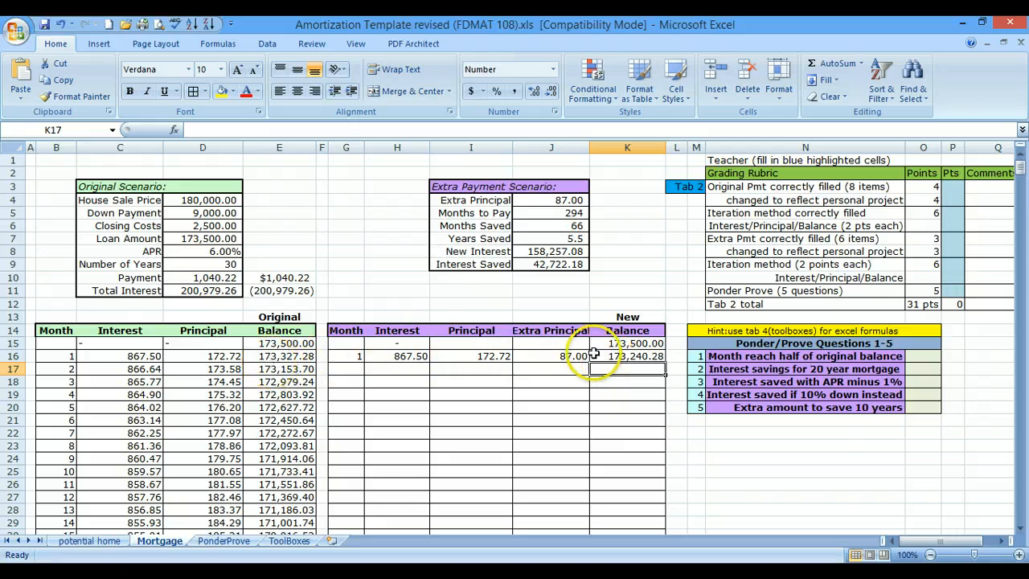
# - Check the cell references in the month 1 Interest, Principal and Extra Principal formulas in H16, I16 and J16
pyautogui.click(394, 355)
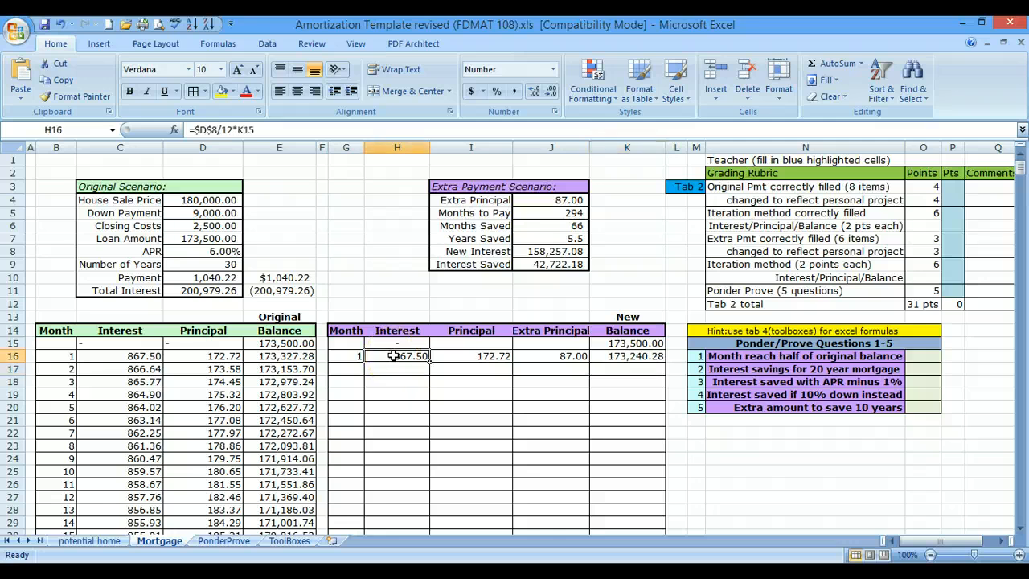
pyautogui.doubleClick(398, 357)
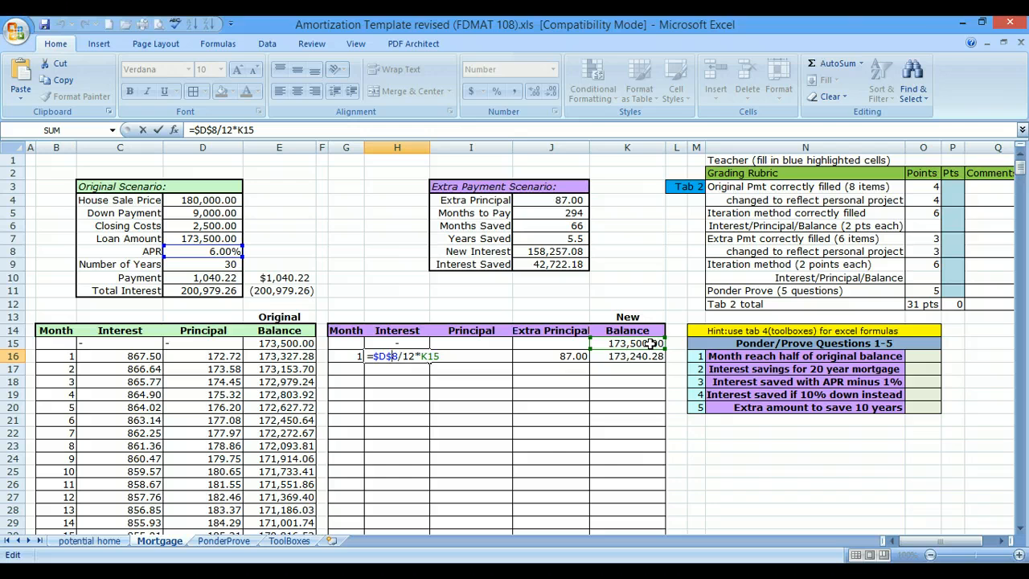
pyautogui.press('Return')
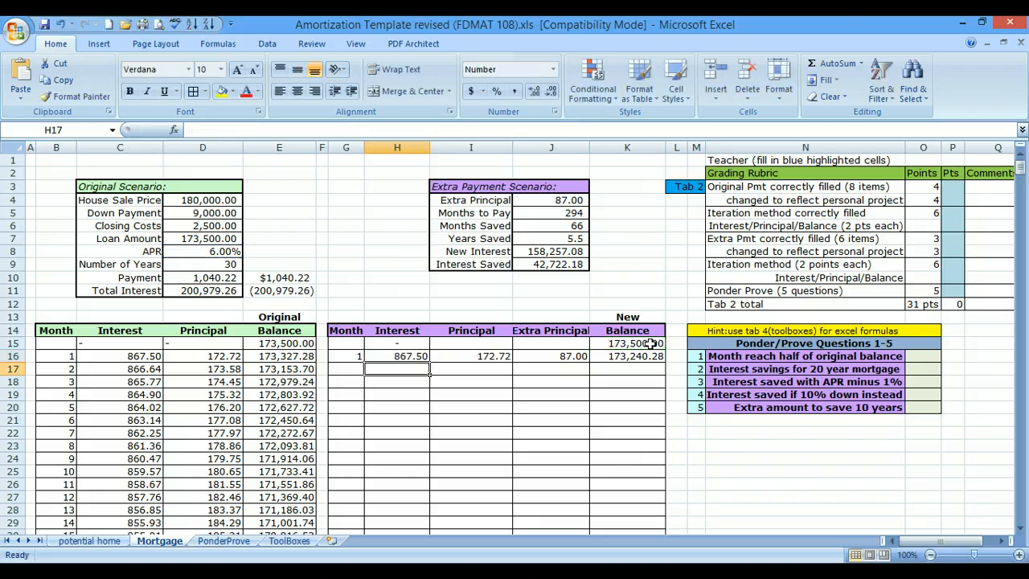
pyautogui.doubleClick(476, 356)
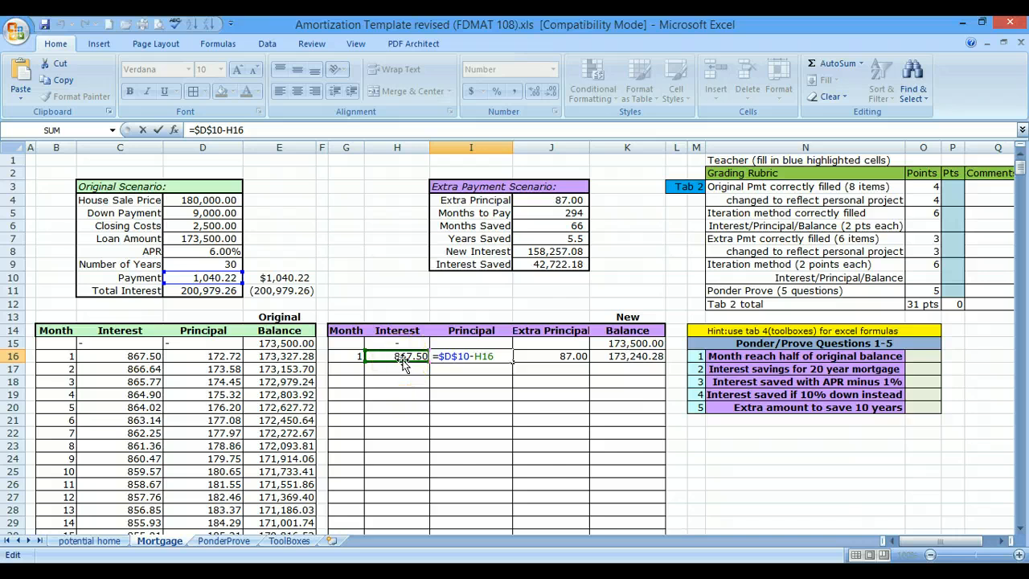
pyautogui.press('Return')
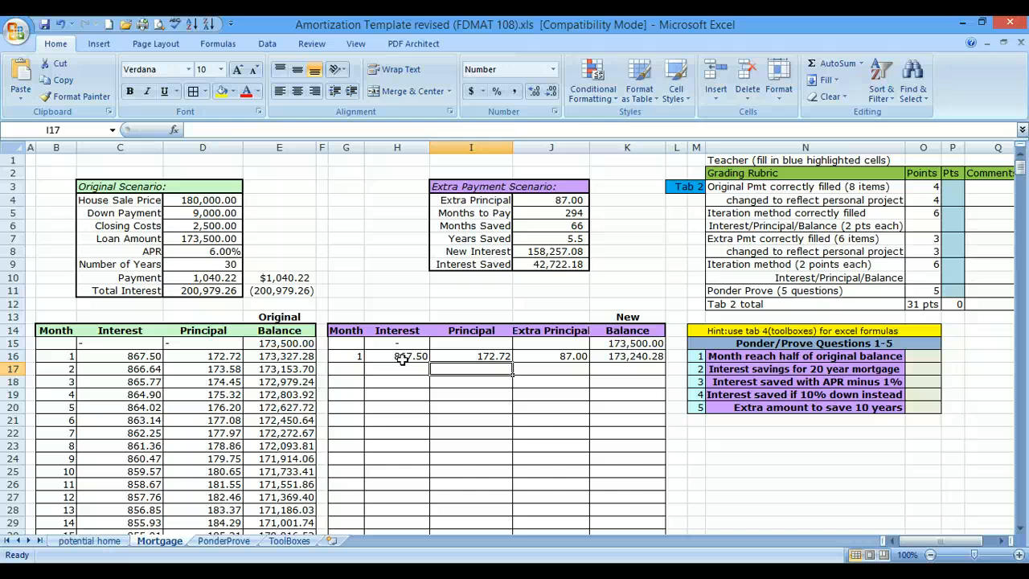
pyautogui.click(557, 360)
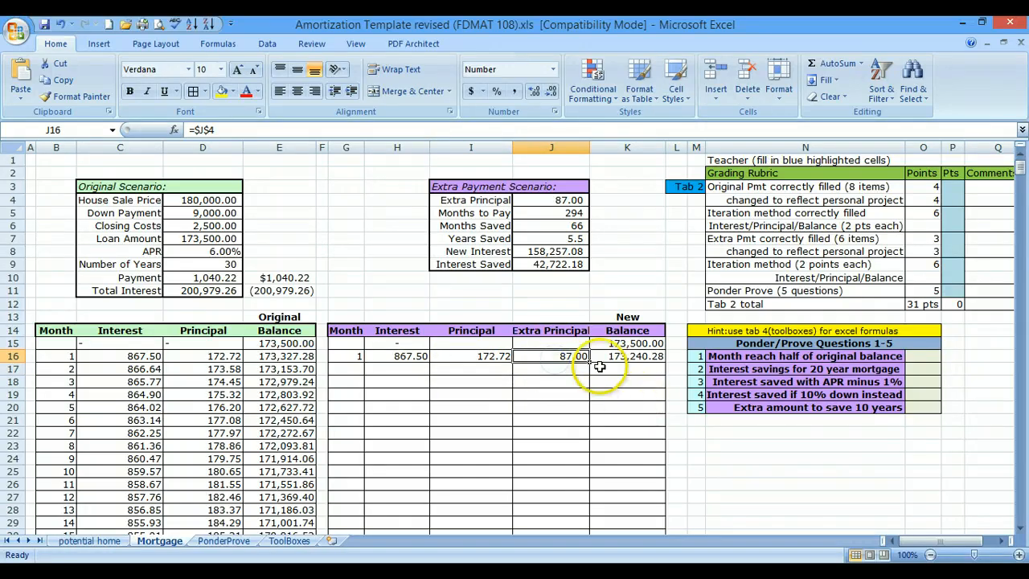
pyautogui.doubleClick(582, 355)
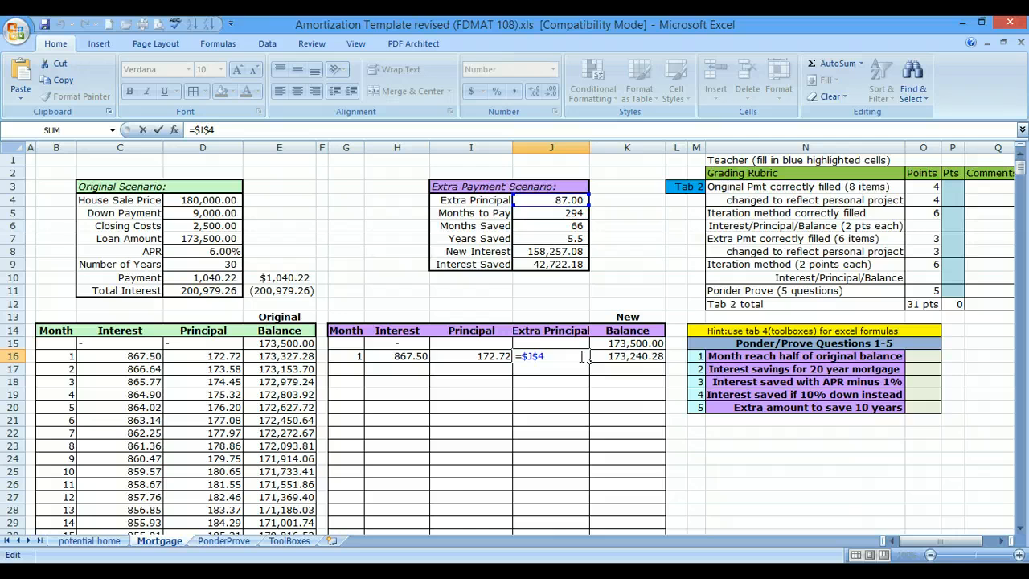
pyautogui.press('Return')
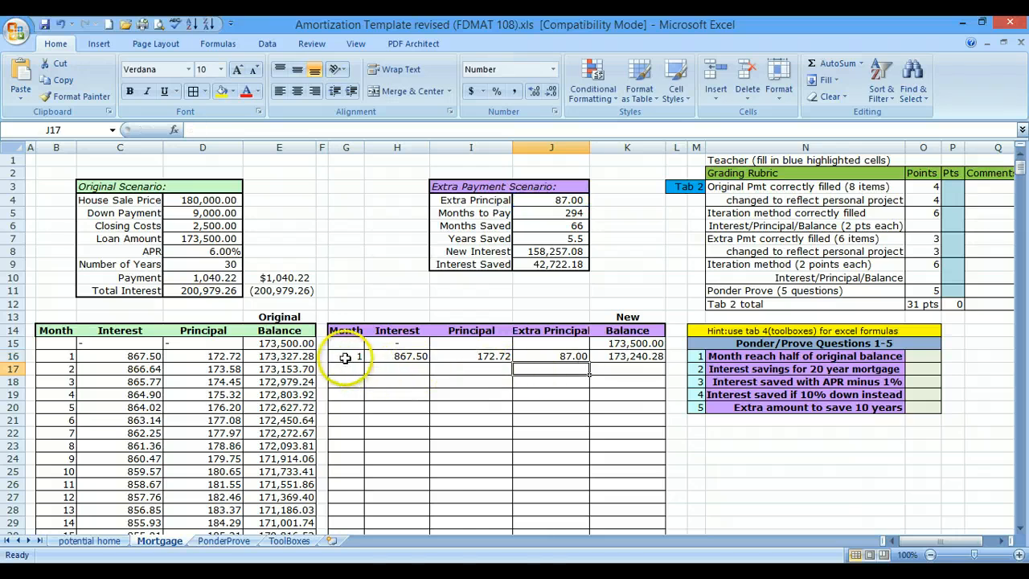
# - Fill the month 1 row G16:K16 down through month 10 in row 25 and check the copied month 6 formulas
pyautogui.moveTo(345, 358); pyautogui.dragTo(635, 357)
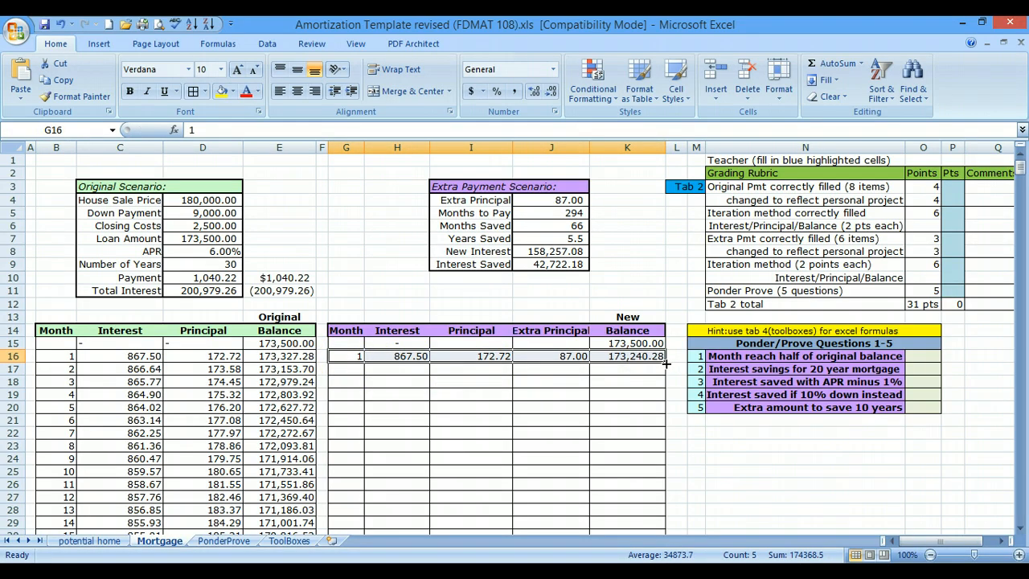
pyautogui.moveTo(666, 364); pyautogui.dragTo(673, 474)
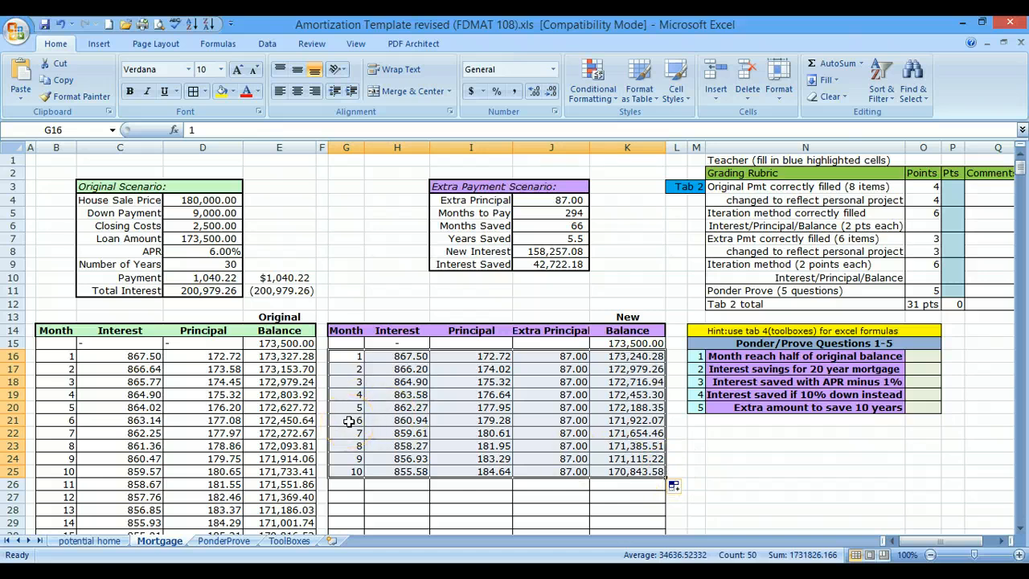
pyautogui.click(388, 420)
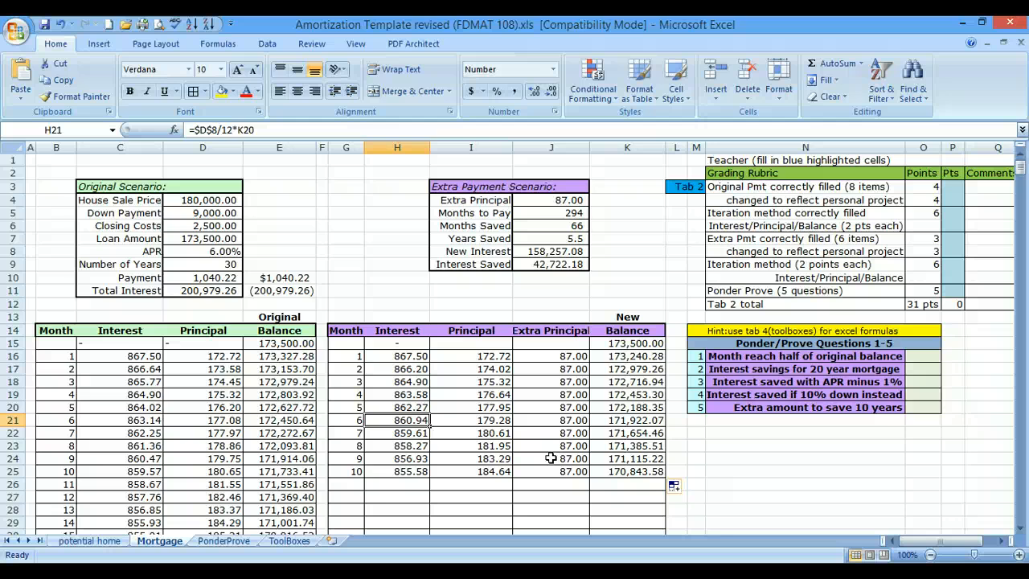
pyautogui.click(465, 420)
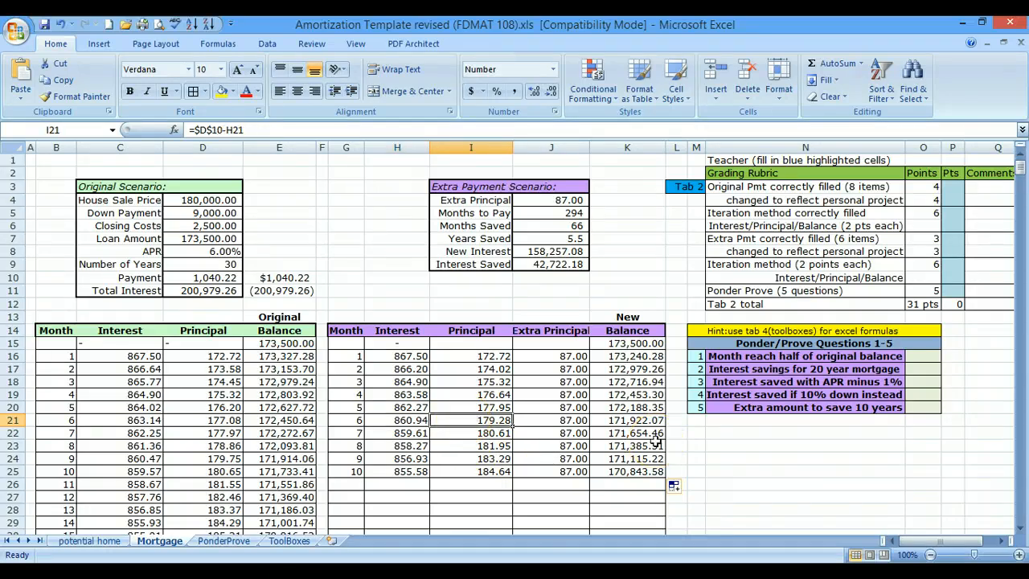
pyautogui.click(582, 421)
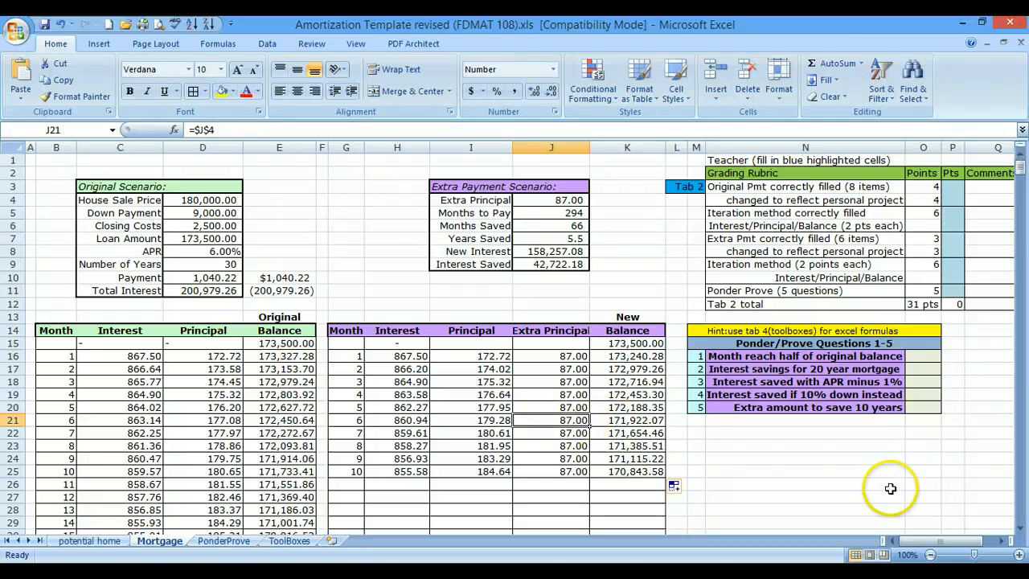
pyautogui.click(640, 421)
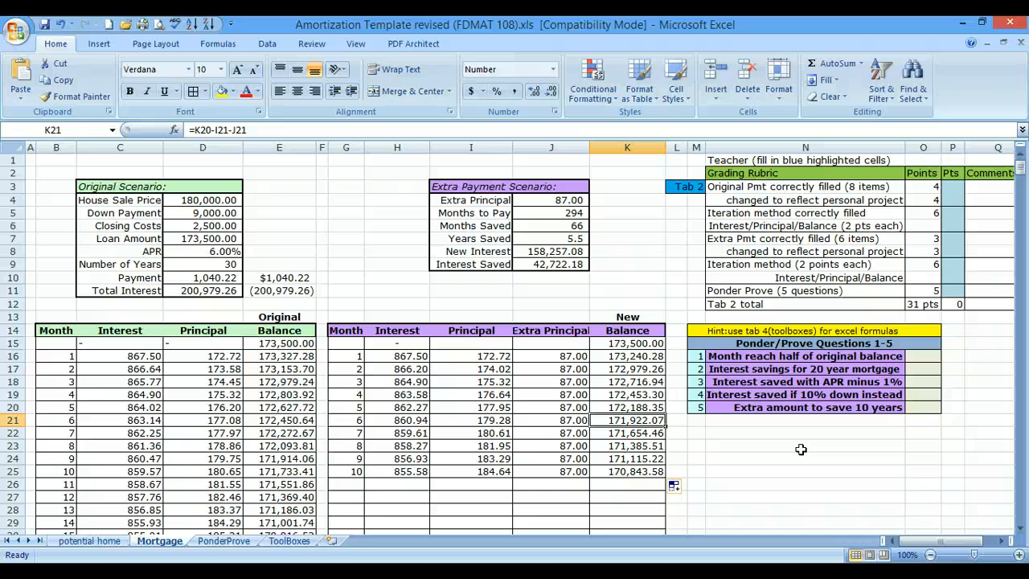
# - Extend the extra payment schedule from the month 10 row G25:K25 down through month 295 in row 310
pyautogui.moveTo(349, 471); pyautogui.dragTo(674, 521)
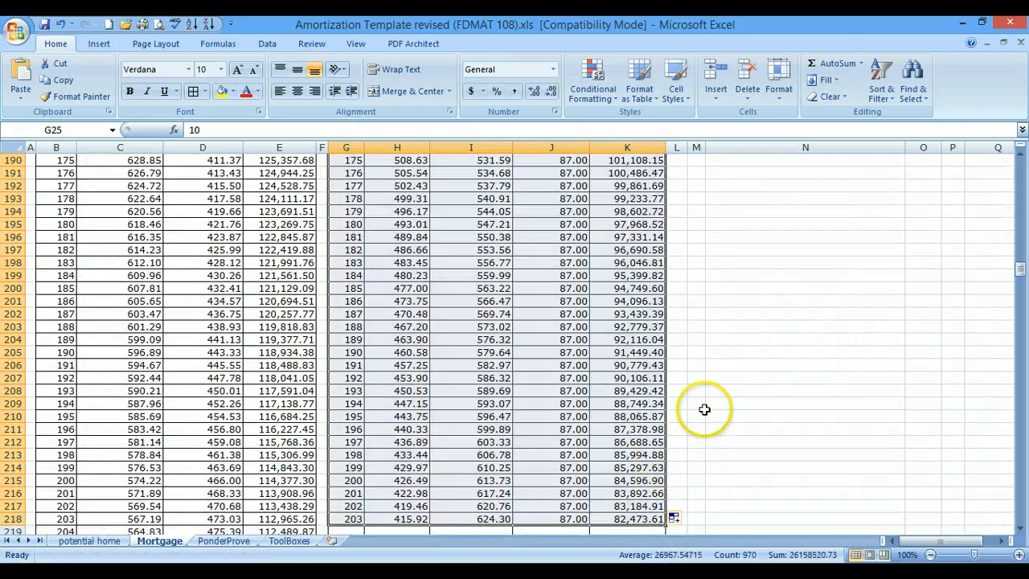
pyautogui.scroll(1, 708, 406)
pyautogui.scroll(-4, 687, 459)
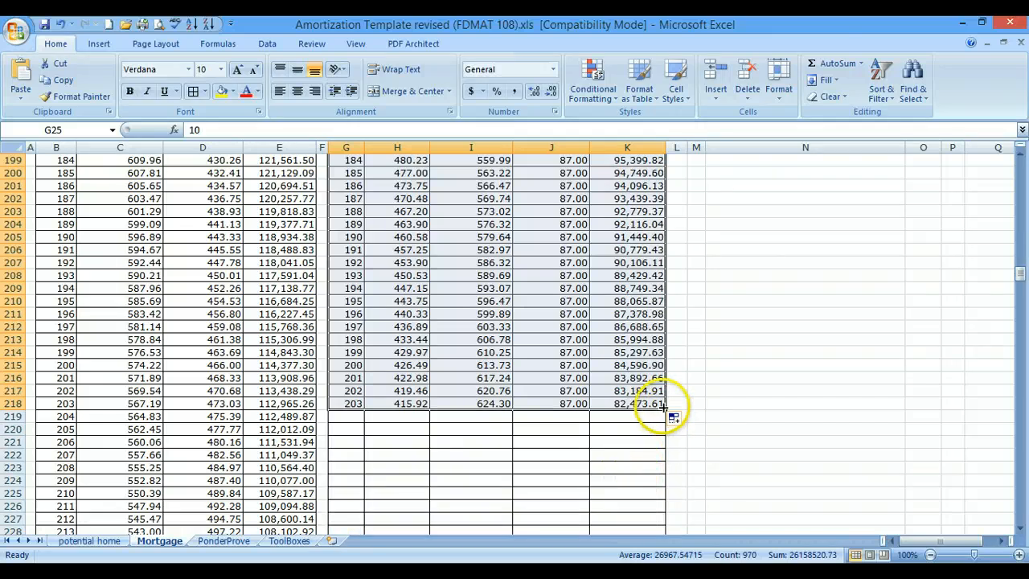
pyautogui.moveTo(666, 409); pyautogui.dragTo(669, 487)
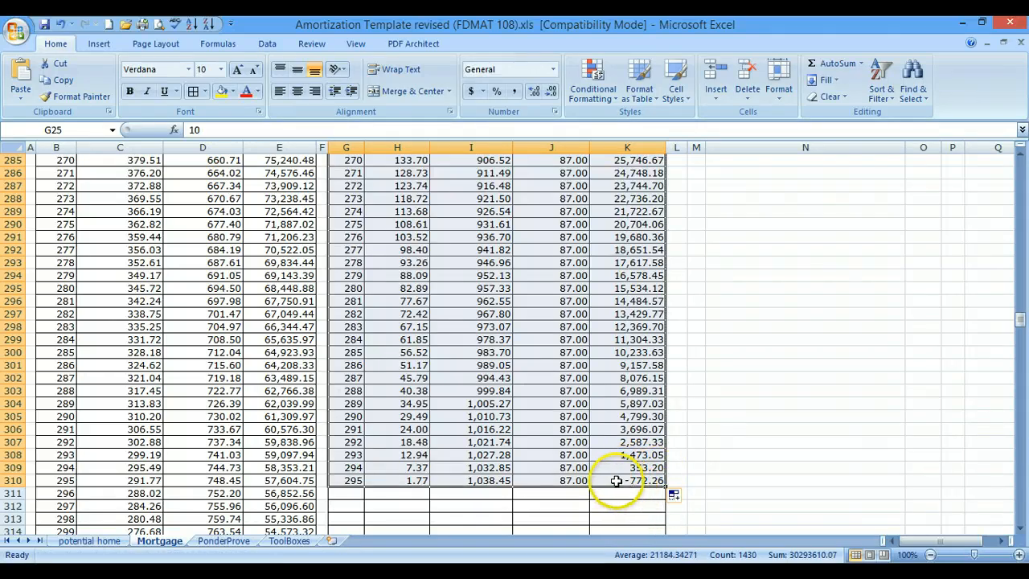
# - Clear the final Extra Principal in J310 and set the month 295 Principal in I310 to the previous balance with =K309
pyautogui.click(643, 482)
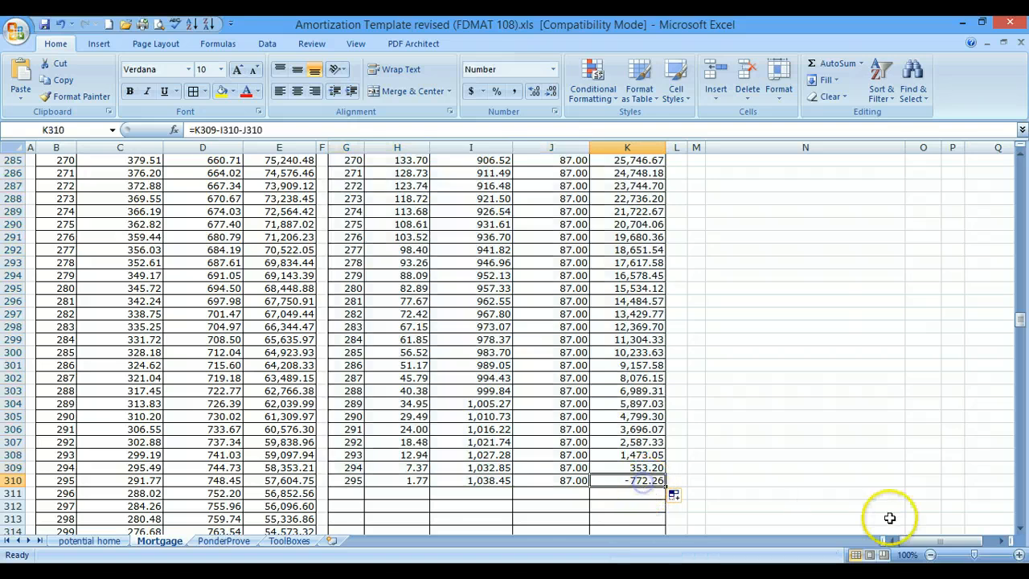
pyautogui.click(538, 481)
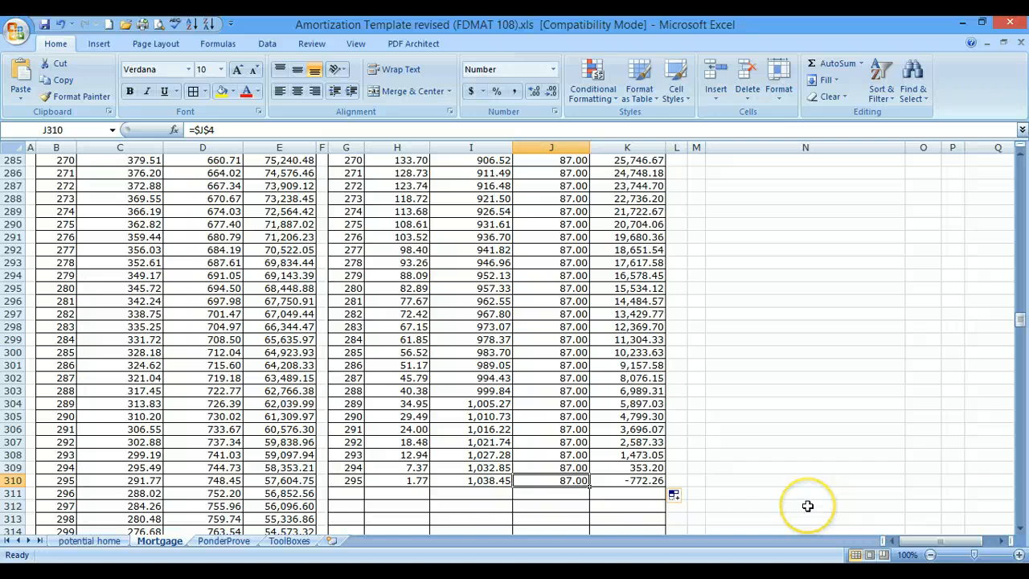
pyautogui.press('Delete')
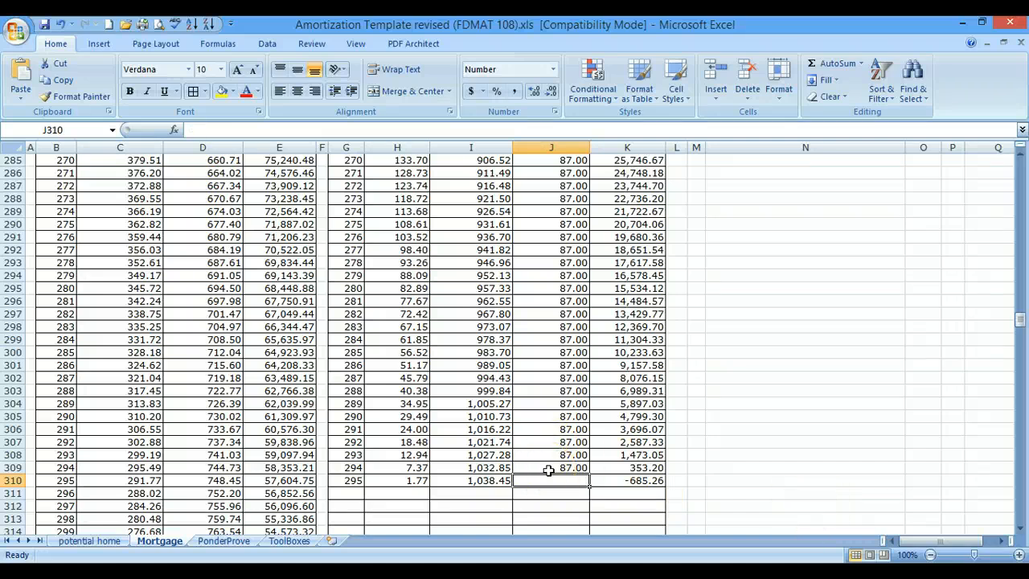
pyautogui.click(483, 481)
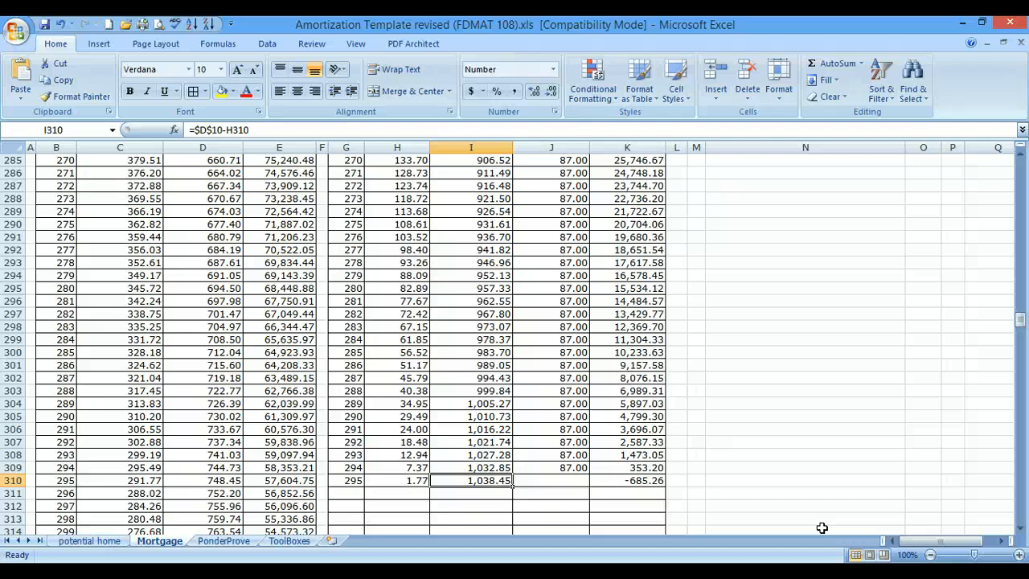
pyautogui.press('Delete')
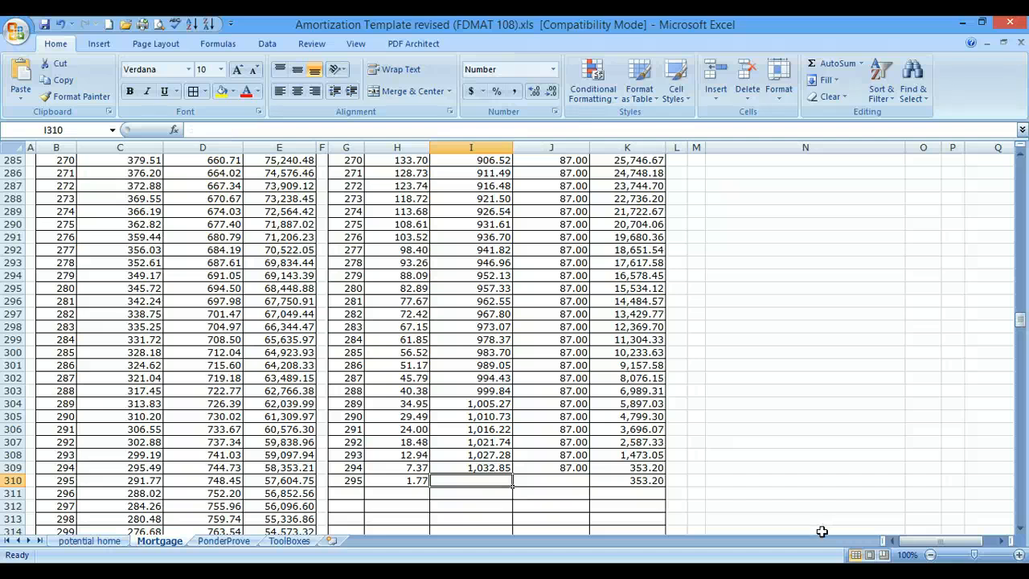
pyautogui.write('=')
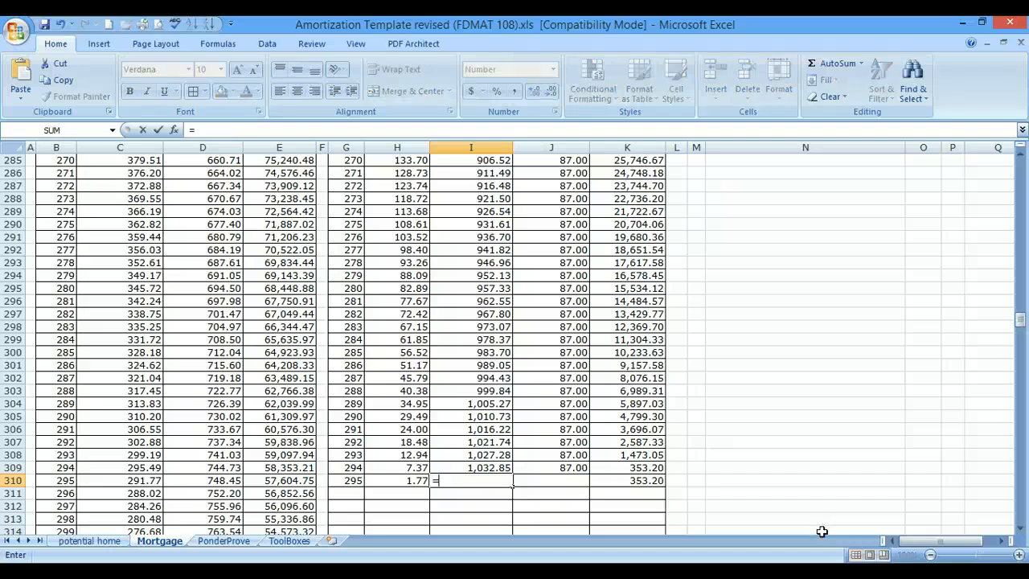
pyautogui.click(648, 471)
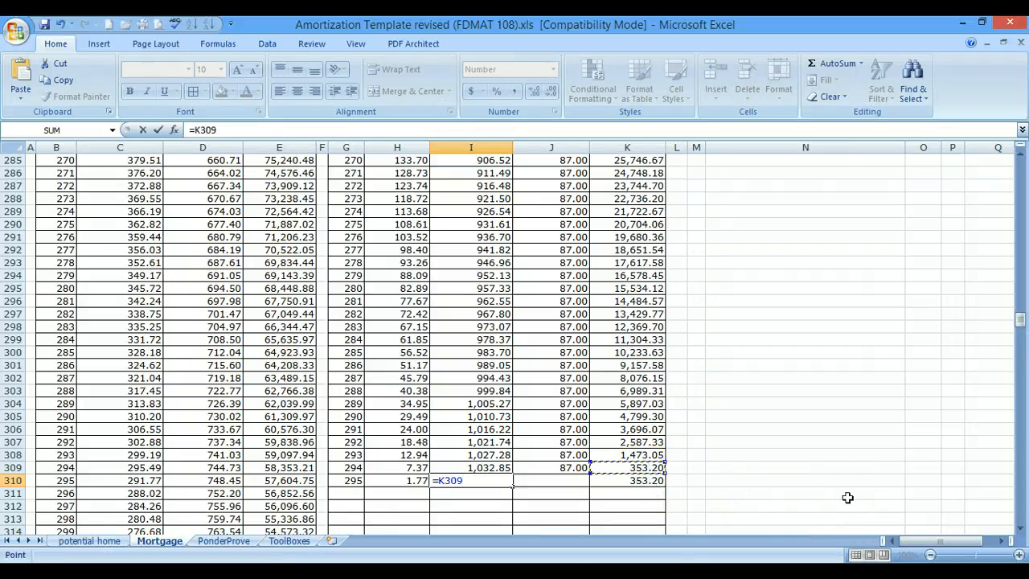
pyautogui.press('Return')
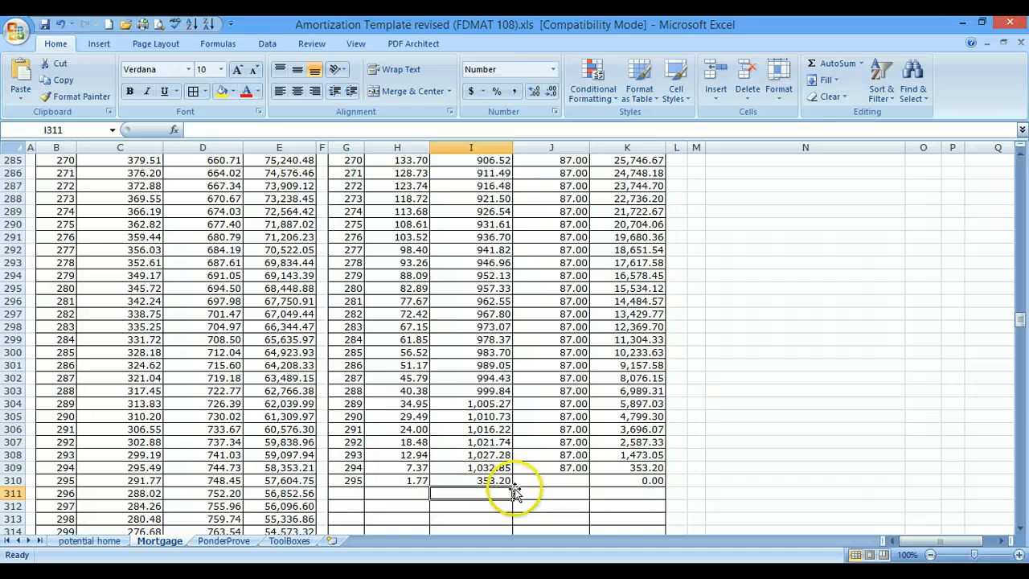
# - Compare the last row of the extra payment schedule with the last row of the original schedule
pyautogui.click(671, 492)
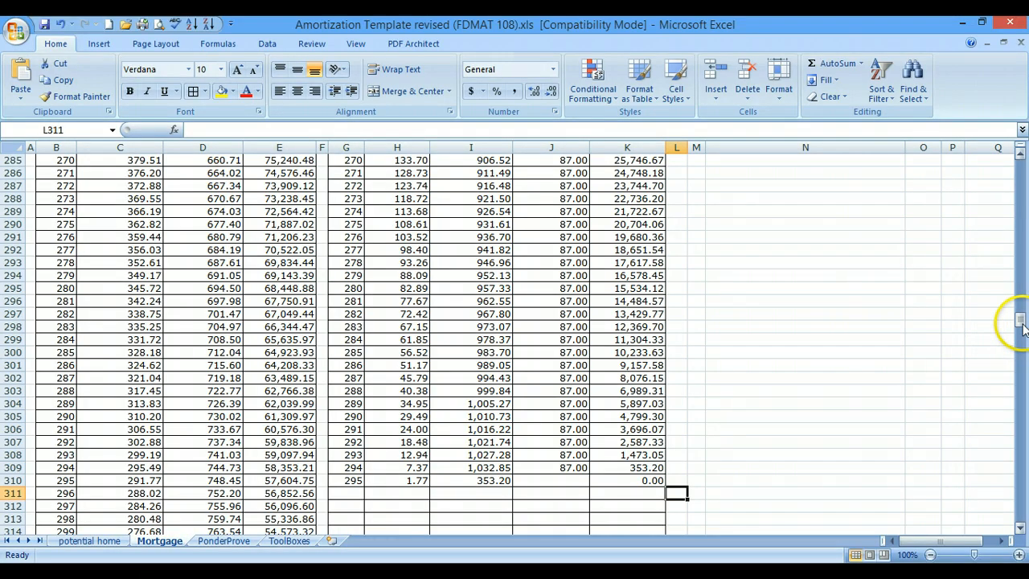
pyautogui.moveTo(1019, 322); pyautogui.dragTo(1020, 322)
pyautogui.scroll(-17, 600, 329)
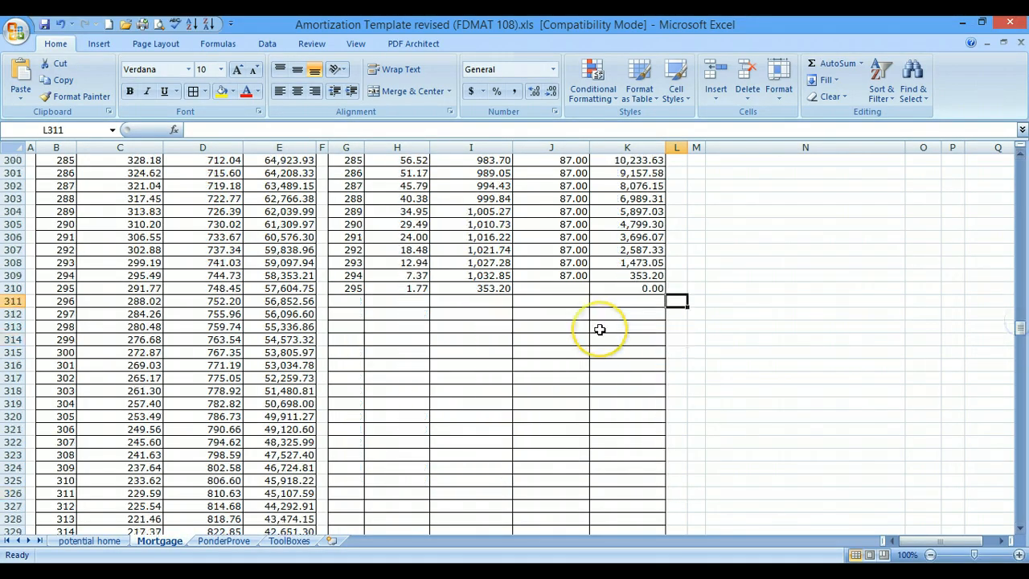
pyautogui.scroll(-9, 601, 329)
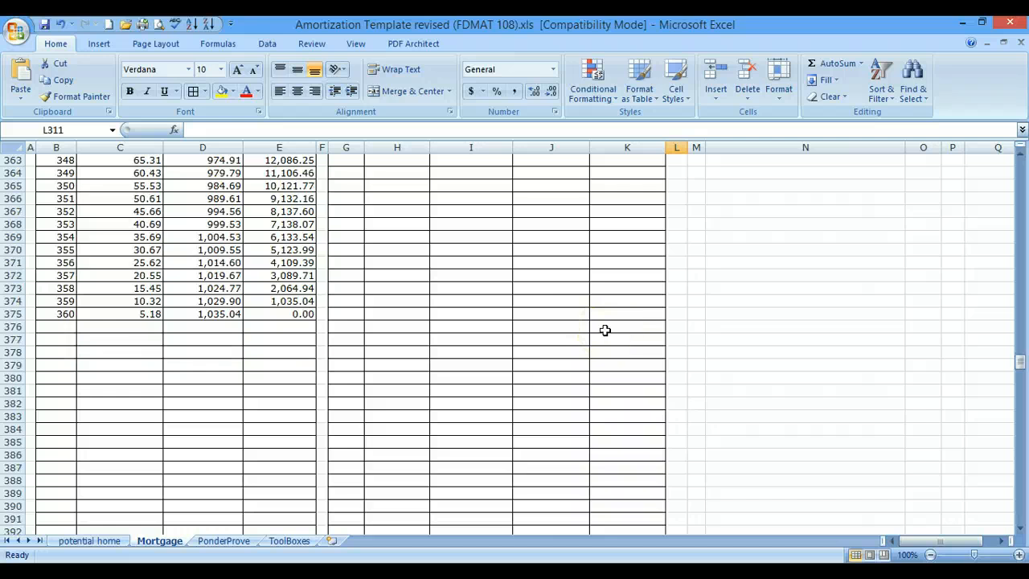
# - Set the House Sale Price in D4 of the original scenario to 200,000
pyautogui.scroll(12, 605, 330)
pyautogui.scroll(20, 605, 330)
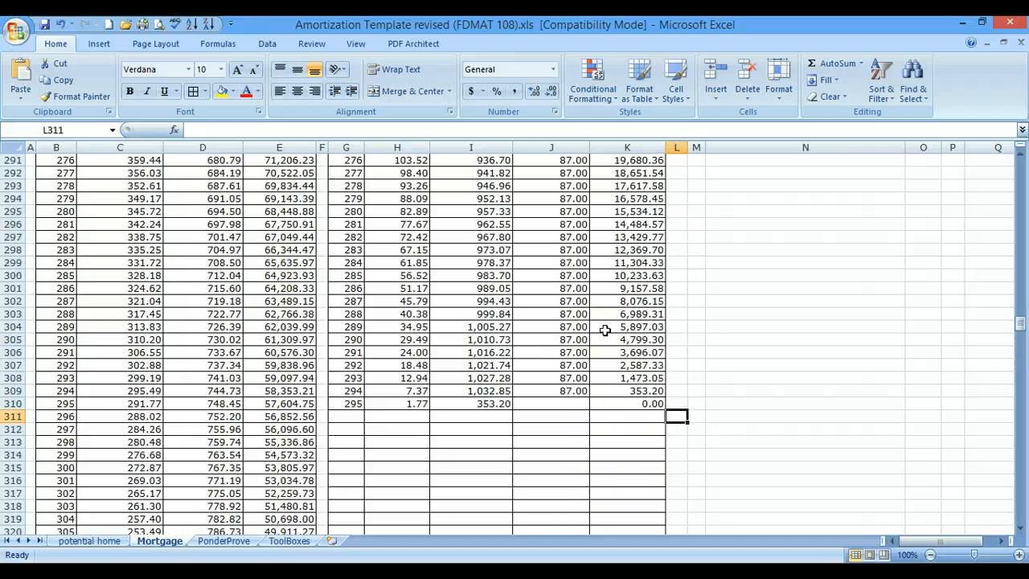
pyautogui.scroll(20, 605, 329)
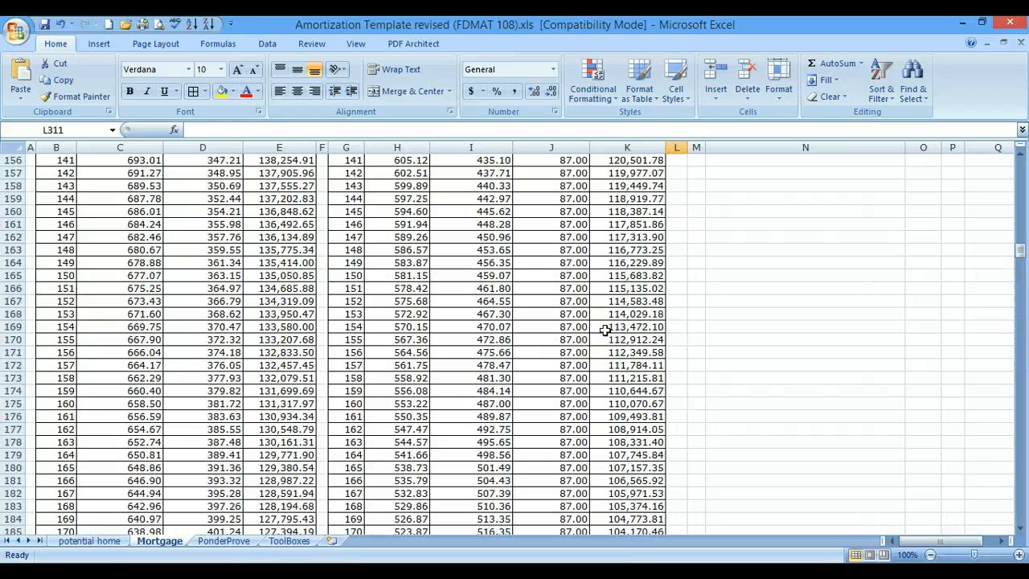
pyautogui.scroll(20, 605, 329)
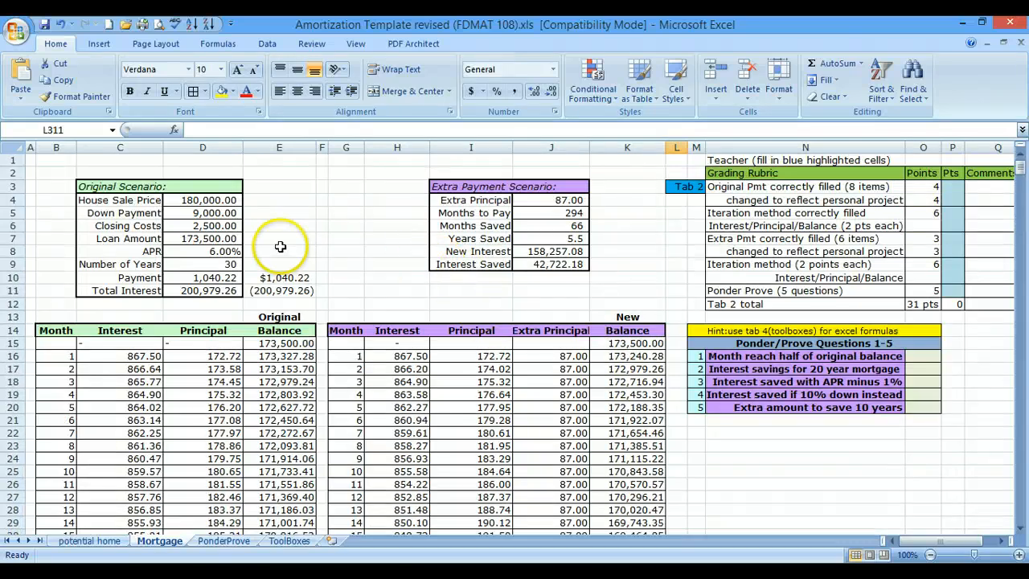
pyautogui.click(205, 200)
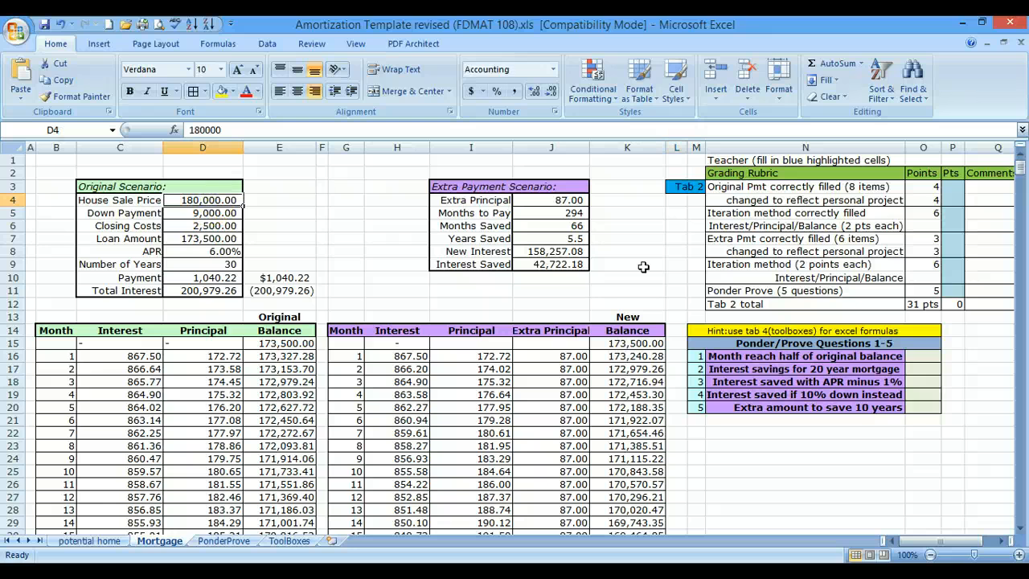
pyautogui.write('200,0')
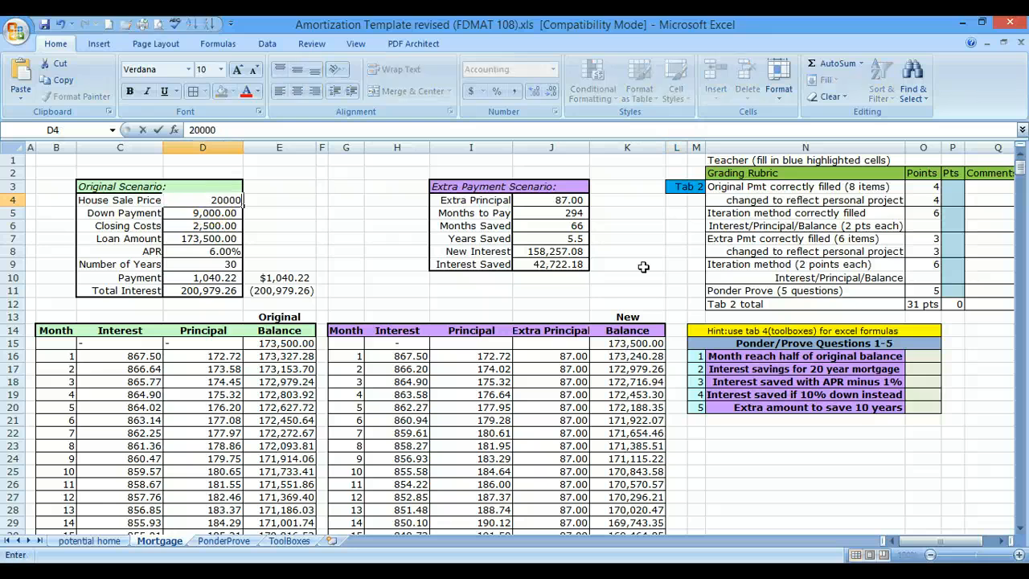
pyautogui.write('00')
pyautogui.press('Return')
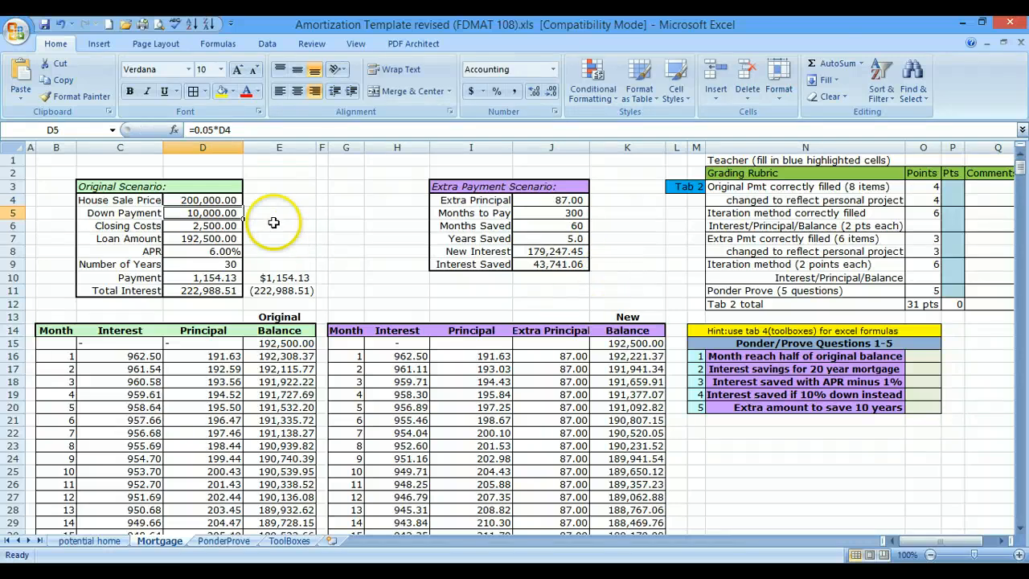
# - Set the original scenario's APR in D8 to 3.5%
pyautogui.click(215, 251)
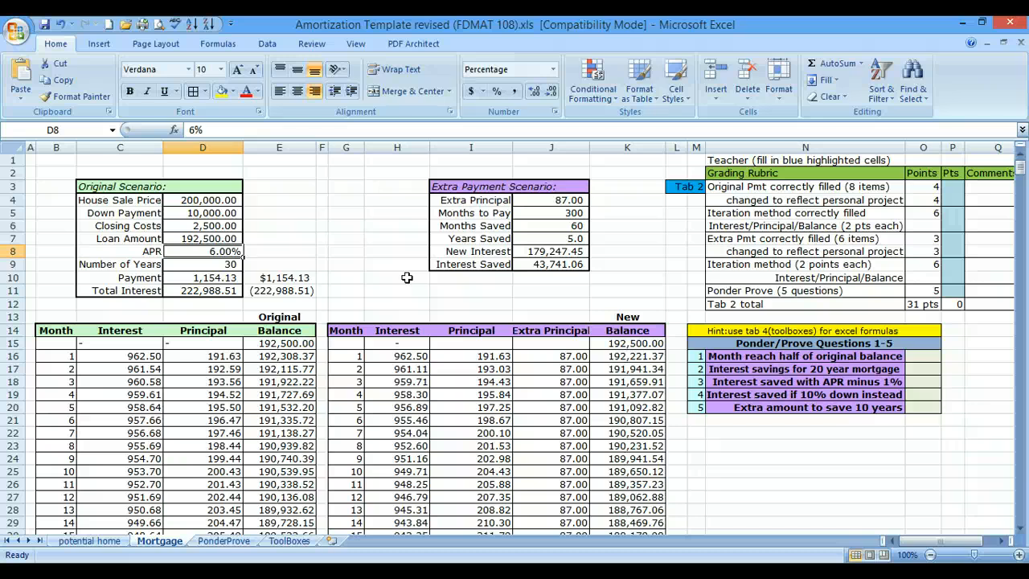
pyautogui.write('3.')
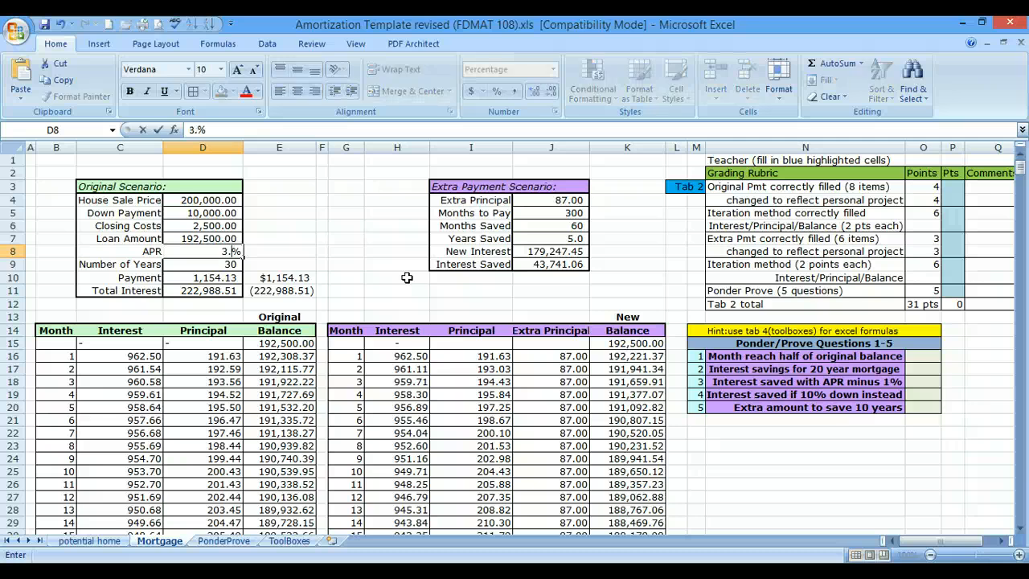
pyautogui.write('5')
pyautogui.press('Return')
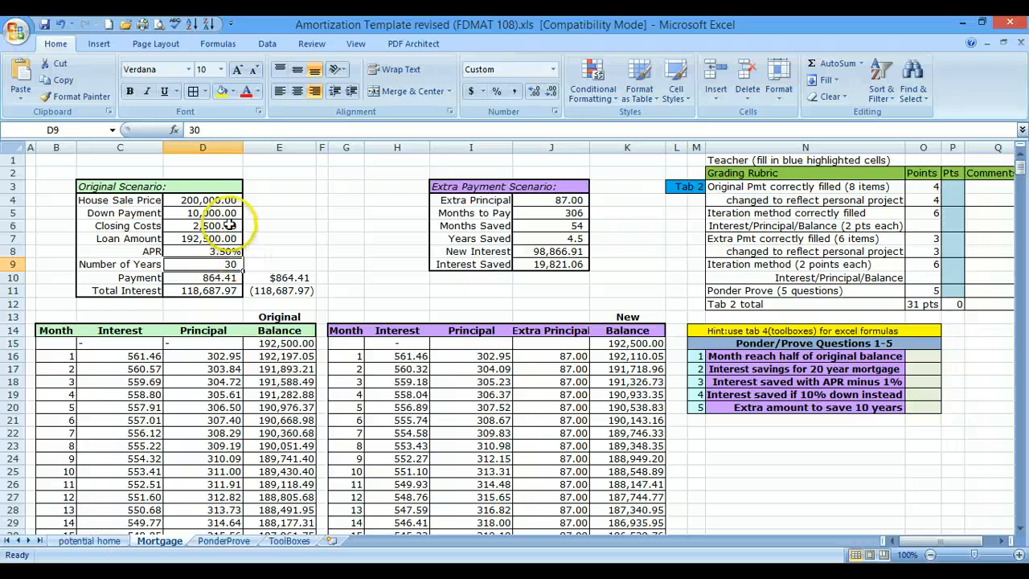
pyautogui.click(211, 199)
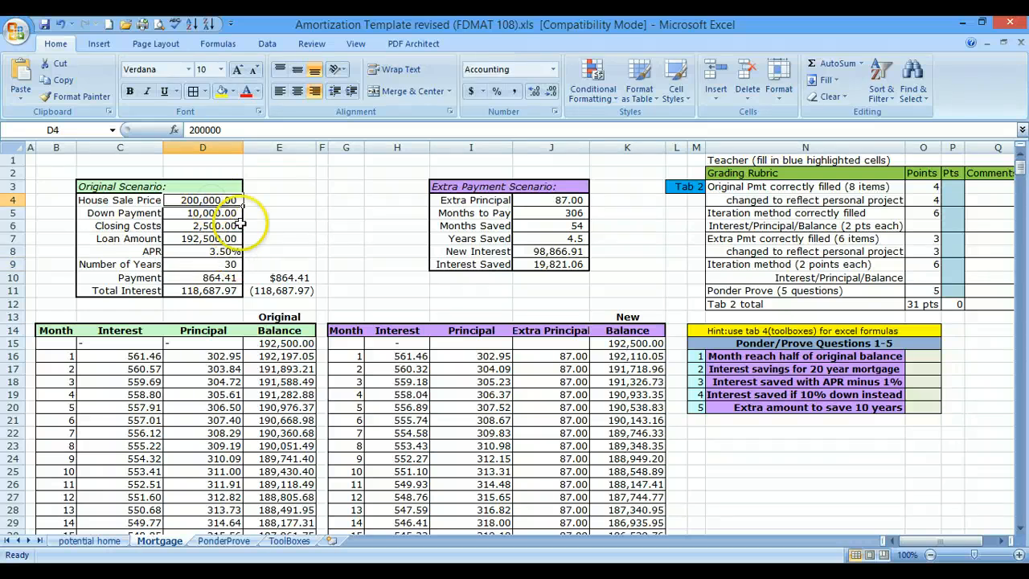
pyautogui.click(232, 251)
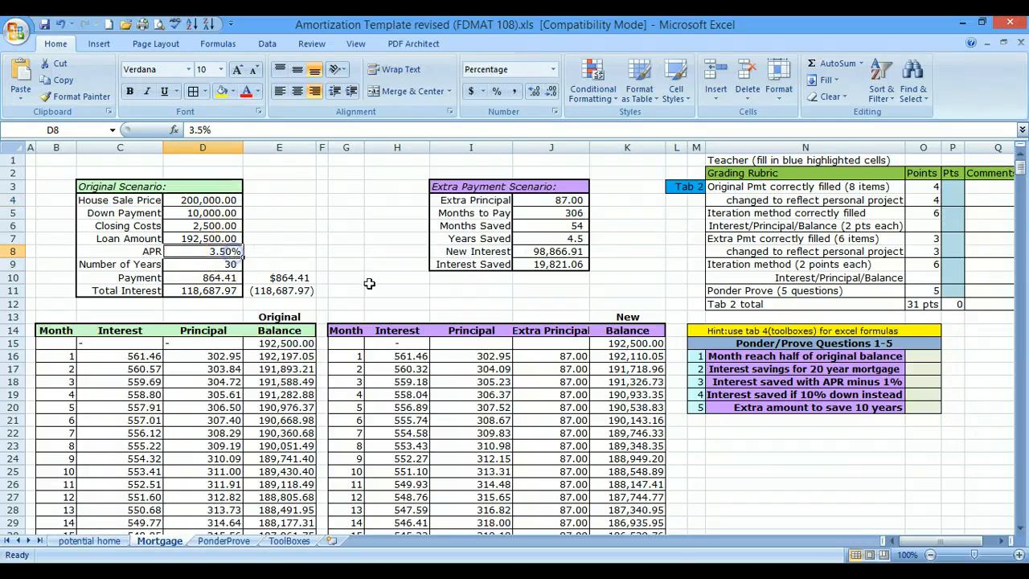
# - Try an Extra Principal of 95 in J4 of the extra payment scenario
pyautogui.click(559, 200)
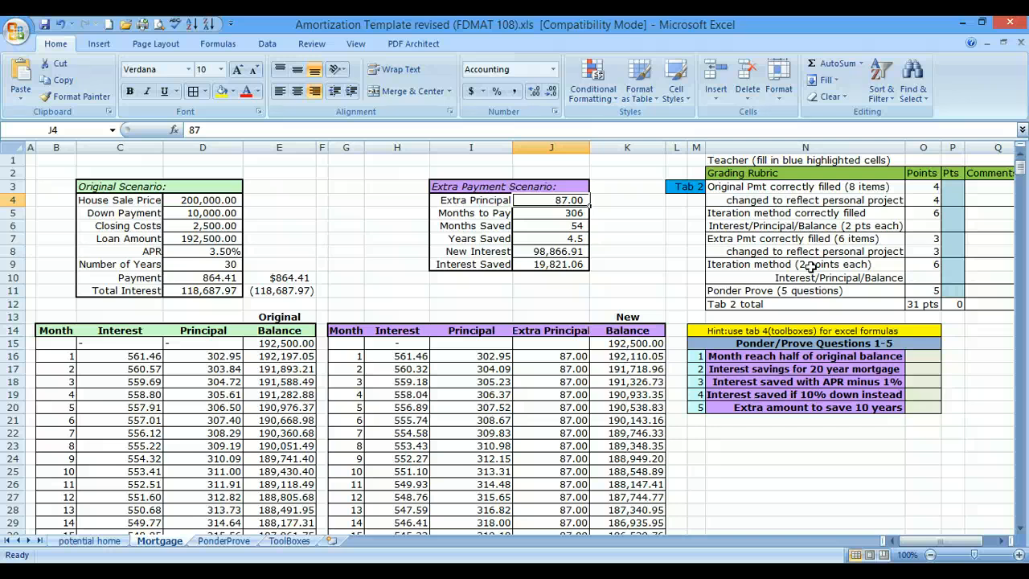
pyautogui.write('95')
pyautogui.press('Return')
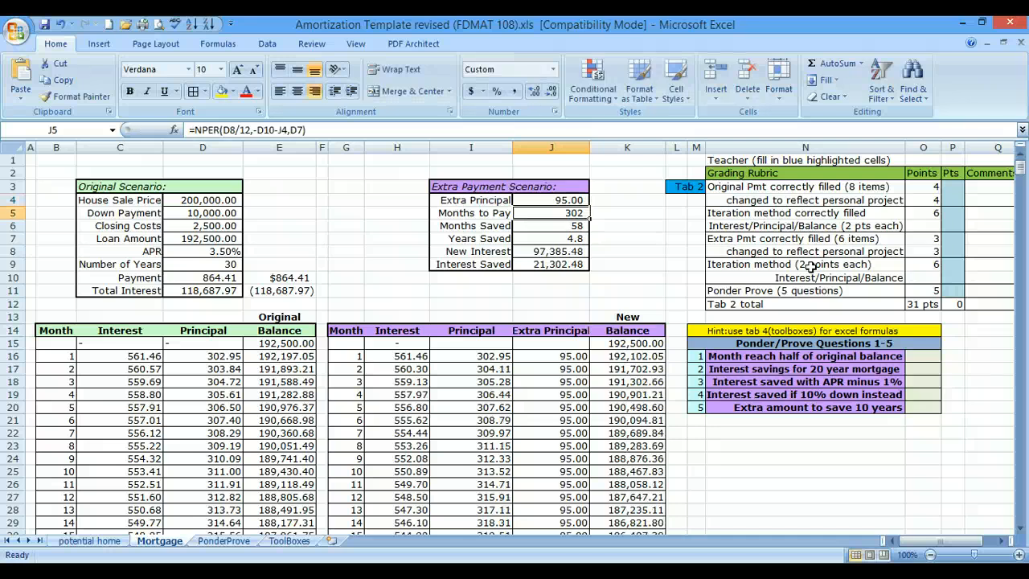
# - Set the Extra Principal in J4 of the extra payment scenario to 50
pyautogui.press('Up')
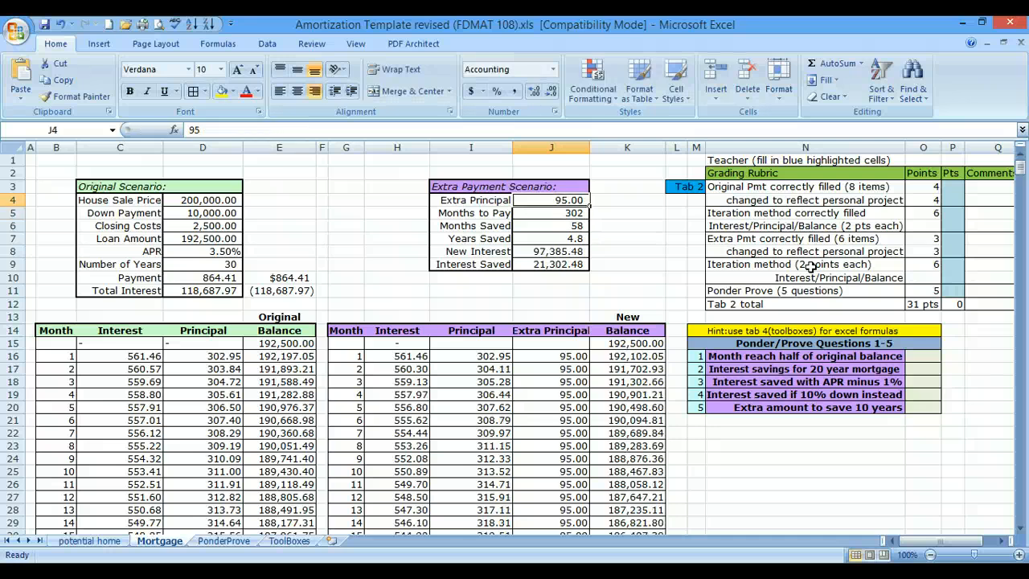
pyautogui.write('50')
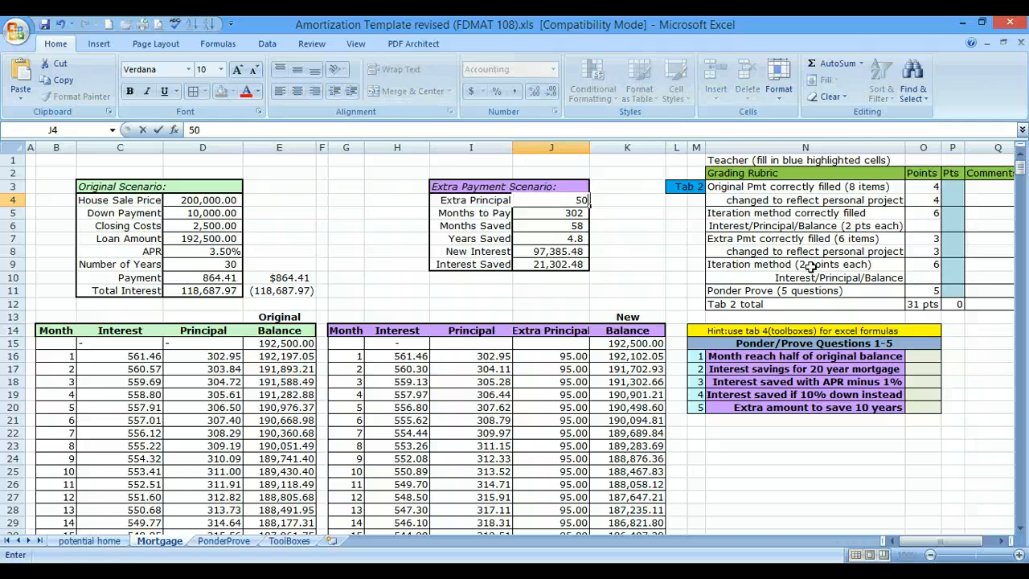
pyautogui.press('Return')
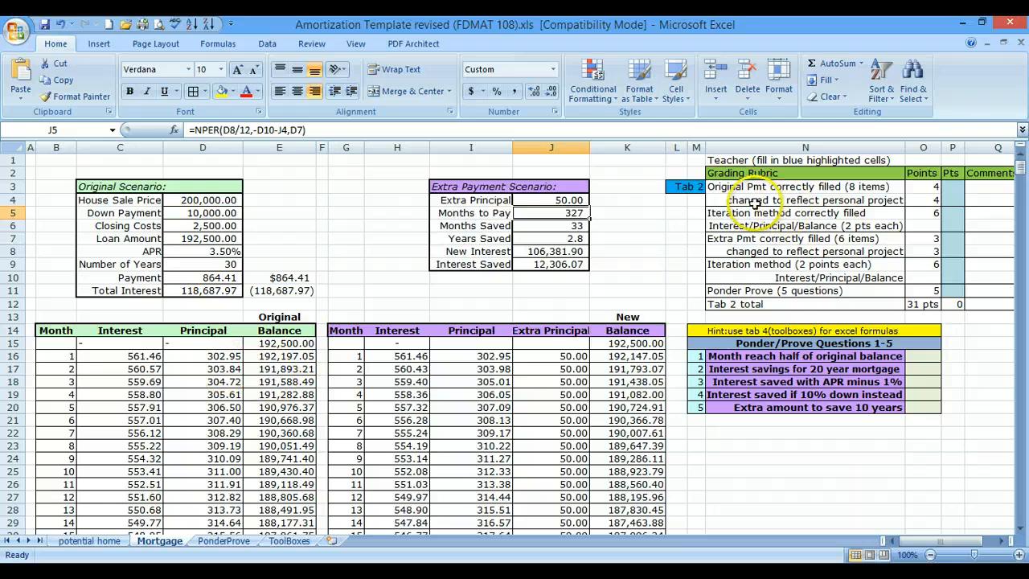
# - Review the original scenario inputs and schedule formulas against the rubric's original payment and iteration items
pyautogui.click(189, 198)
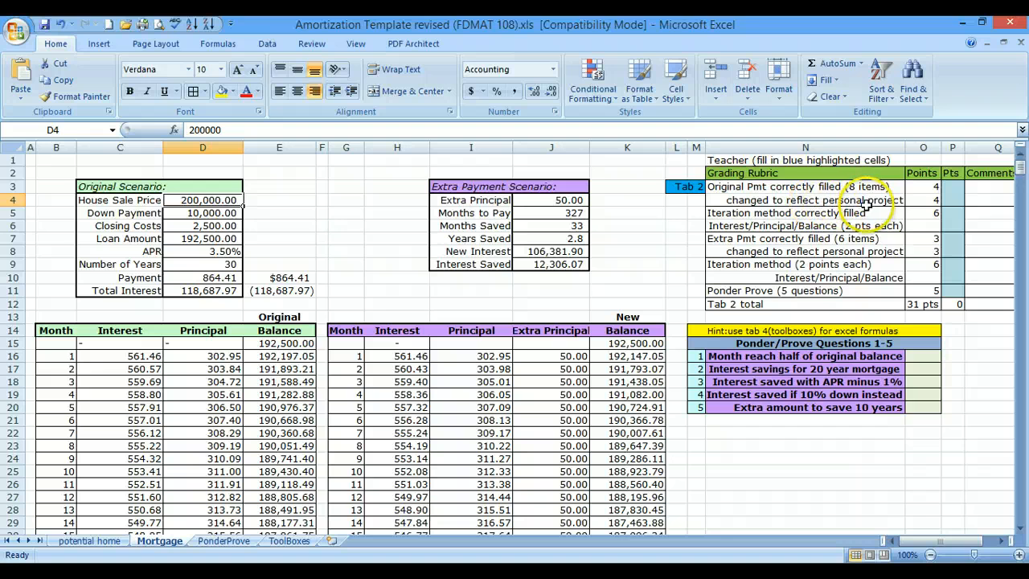
pyautogui.click(234, 253)
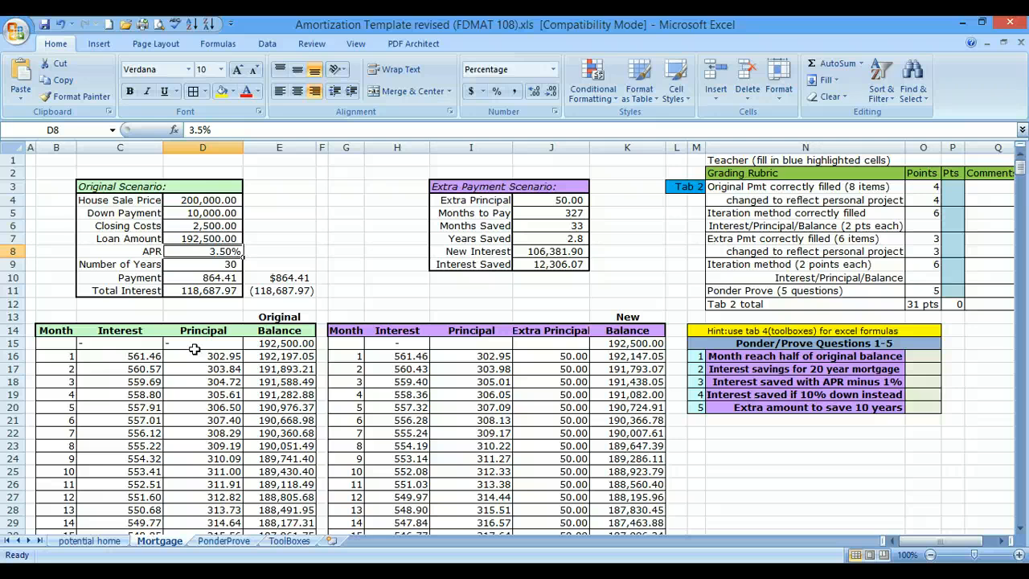
pyautogui.click(754, 189)
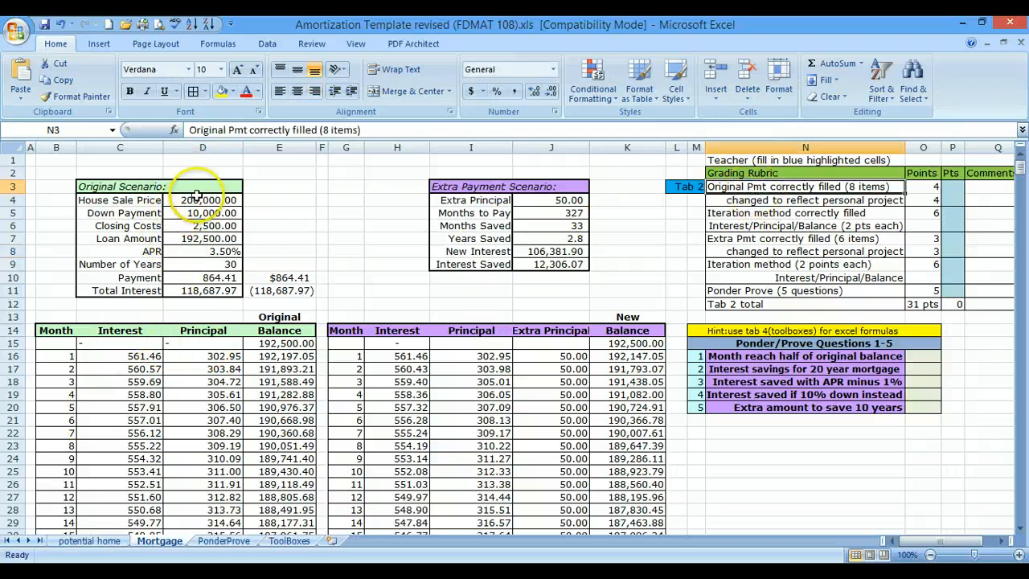
pyautogui.moveTo(203, 201); pyautogui.dragTo(207, 274)
pyautogui.click(758, 213)
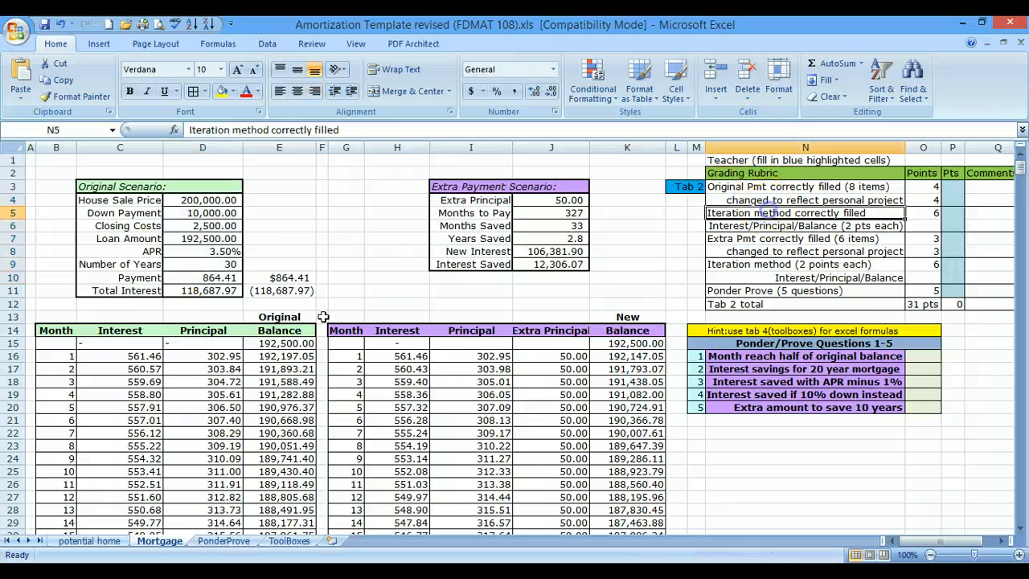
pyautogui.click(117, 369)
pyautogui.click(214, 371)
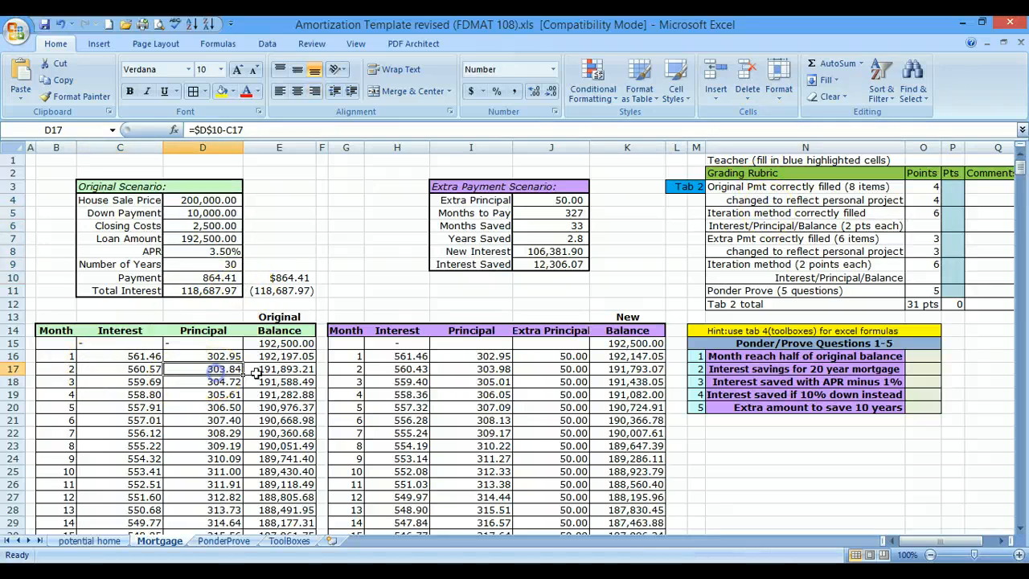
pyautogui.click(283, 380)
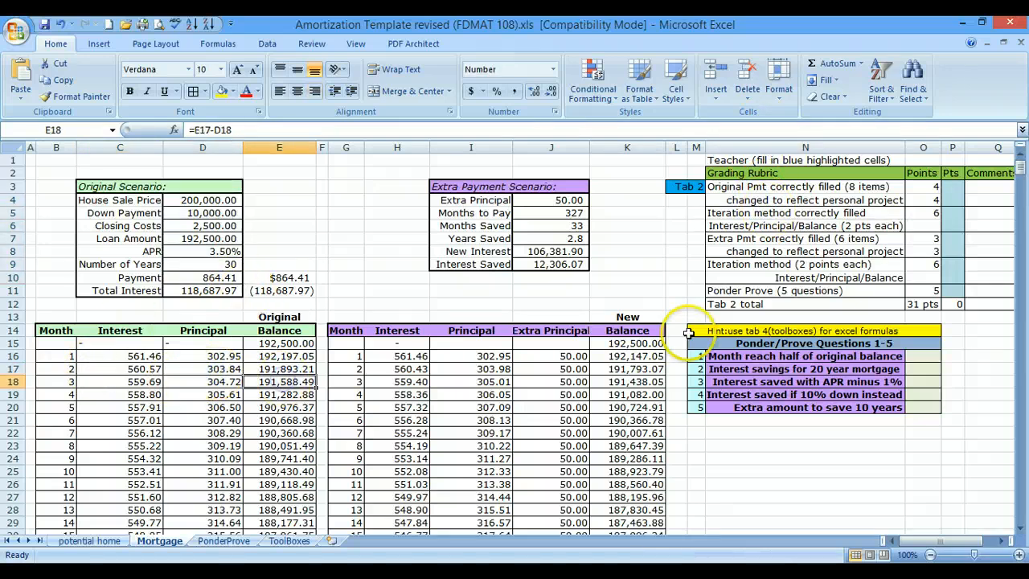
# - Review the extra payment scenario values and its month 2 schedule row against the rubric's extra payment items
pyautogui.click(751, 239)
pyautogui.moveTo(567, 200); pyautogui.dragTo(563, 278)
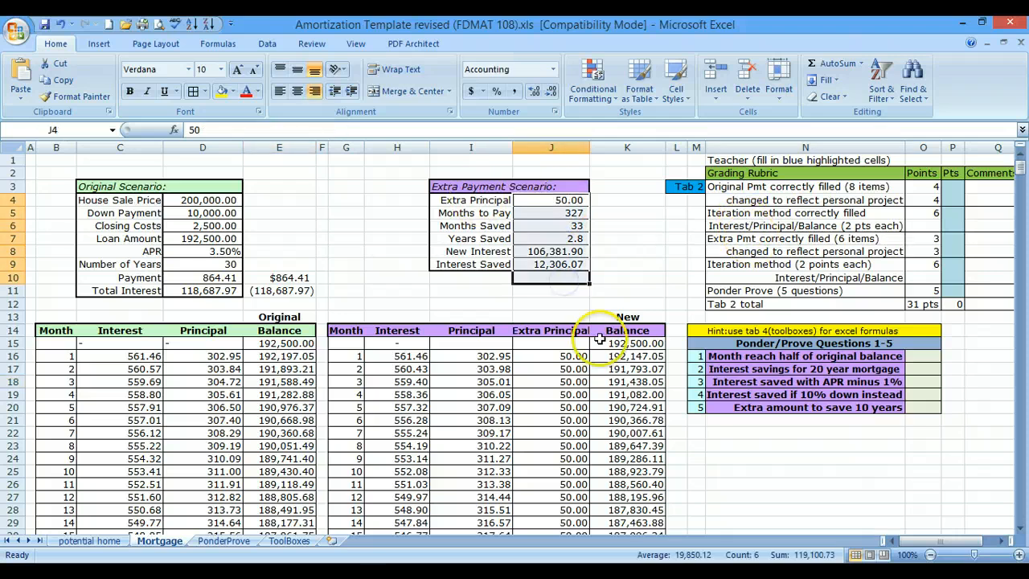
pyautogui.click(636, 304)
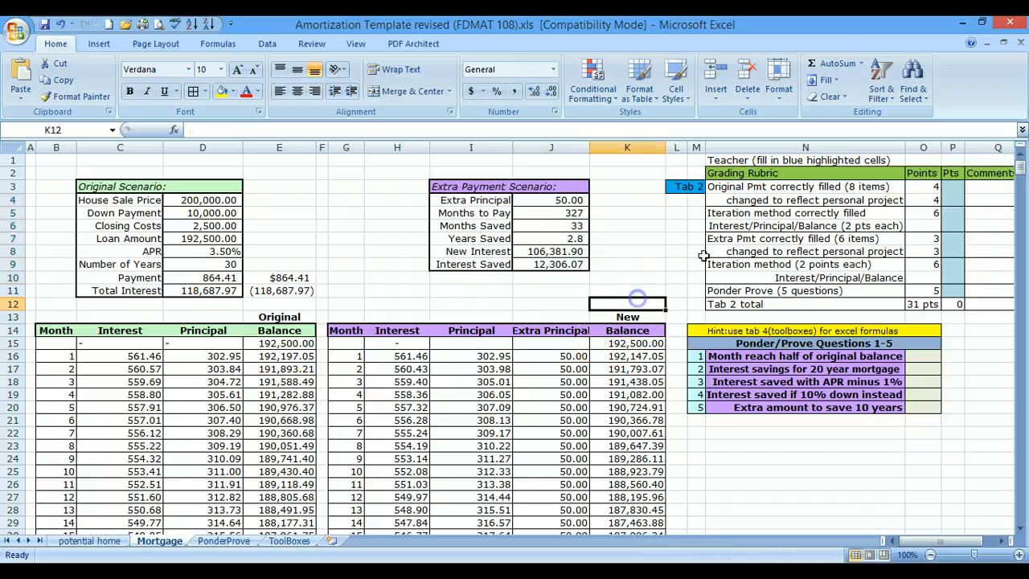
pyautogui.click(749, 251)
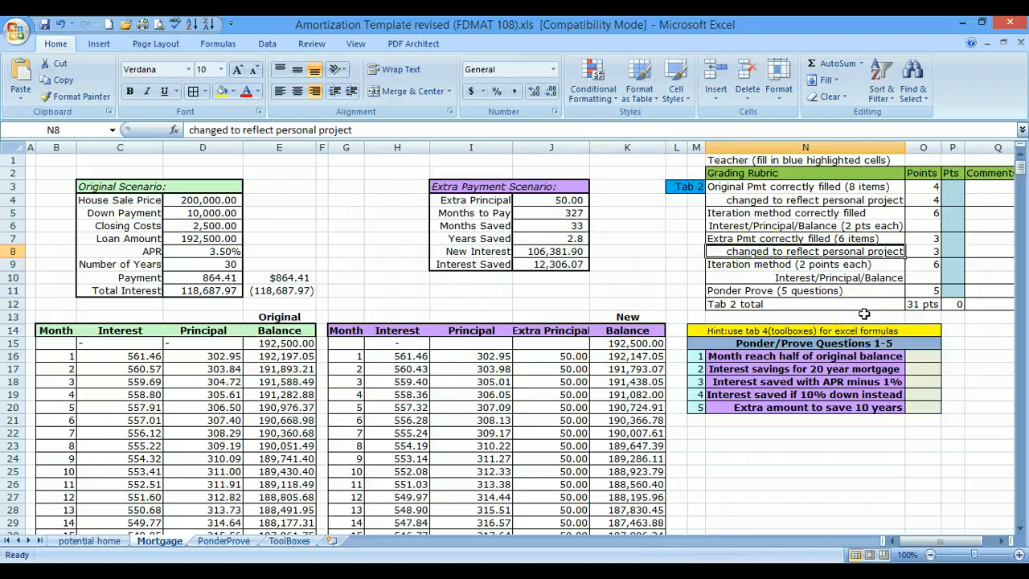
pyautogui.click(544, 199)
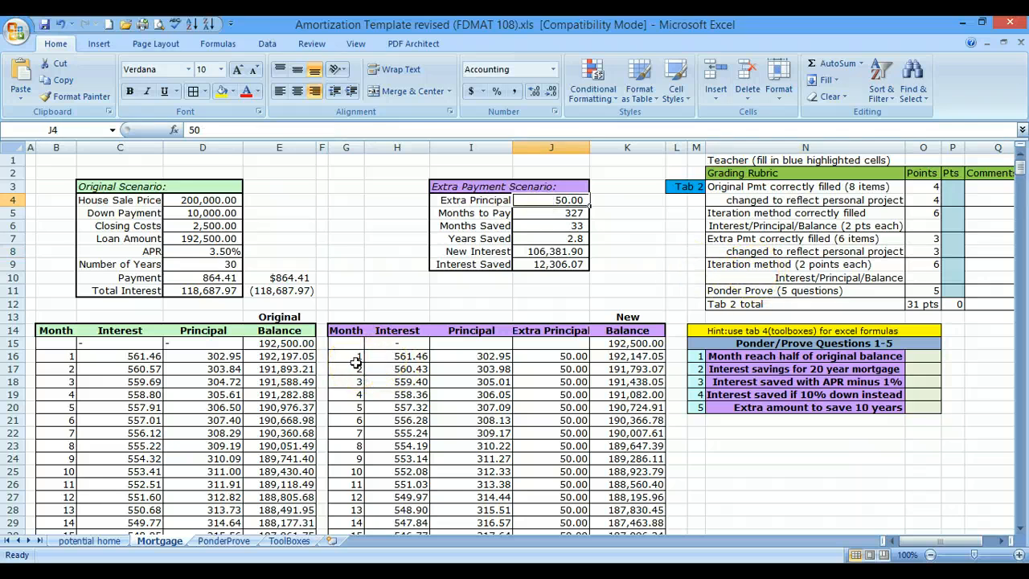
pyautogui.moveTo(356, 366); pyautogui.dragTo(619, 369)
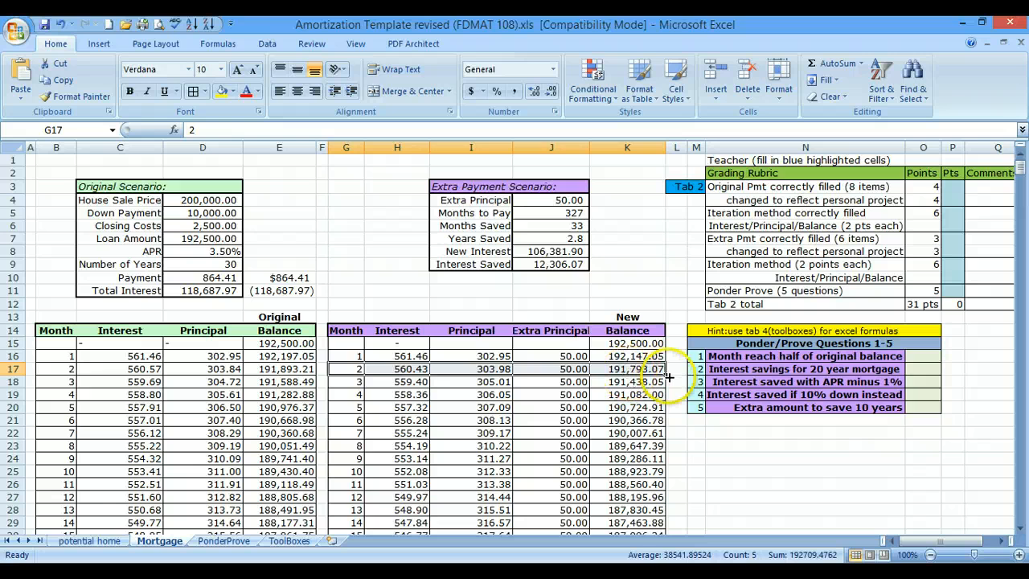
# - Examine the Ponder/Prove questions with their formula hint, and the mini financial calculators on the ToolBoxes sheet
pyautogui.click(744, 290)
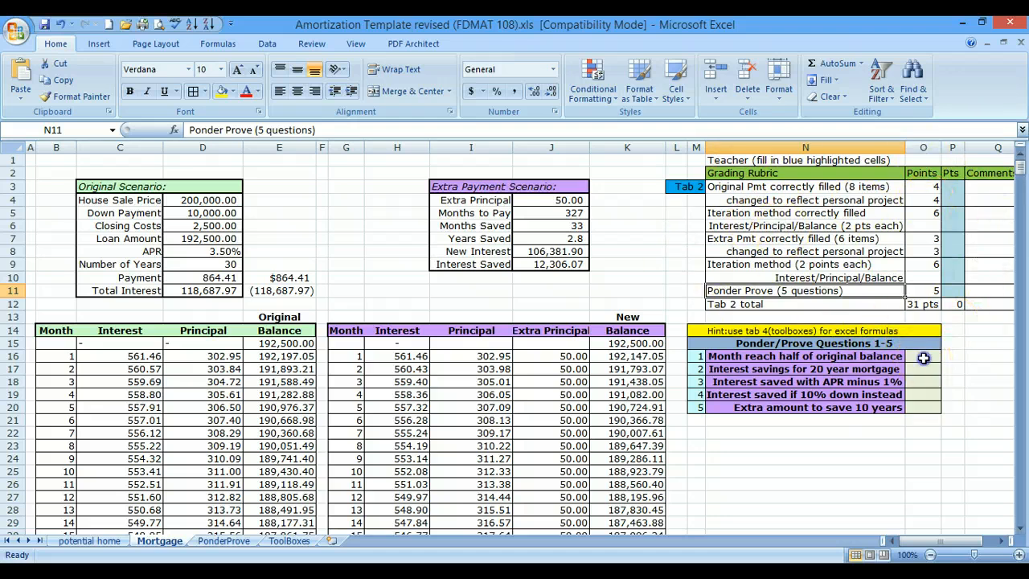
pyautogui.click(922, 357)
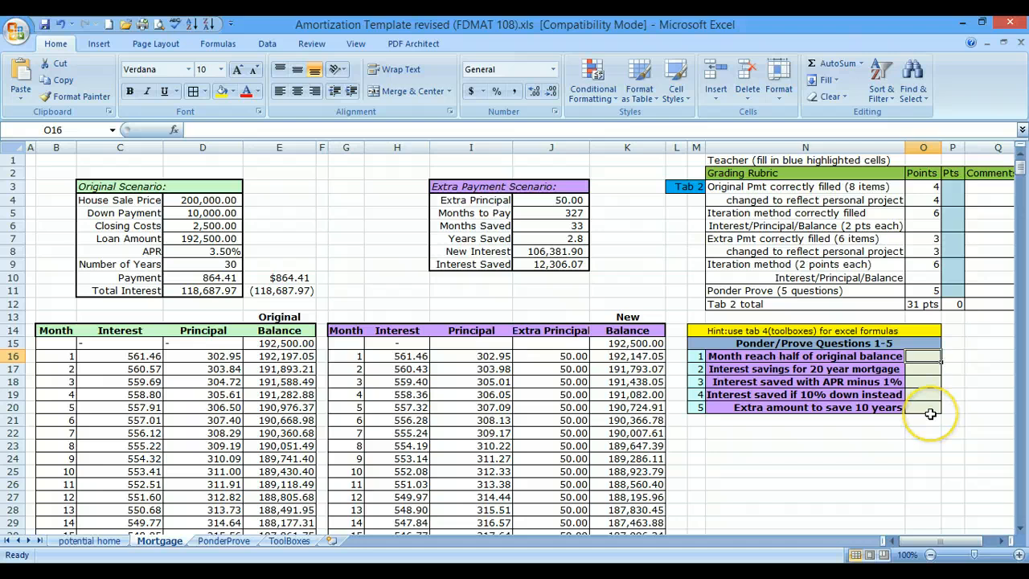
pyautogui.click(795, 332)
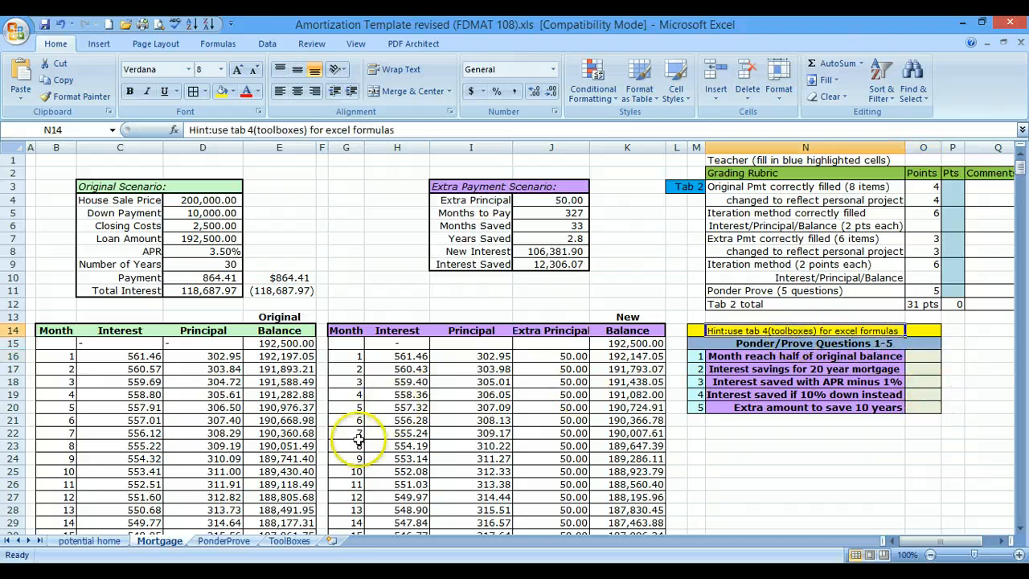
pyautogui.click(291, 541)
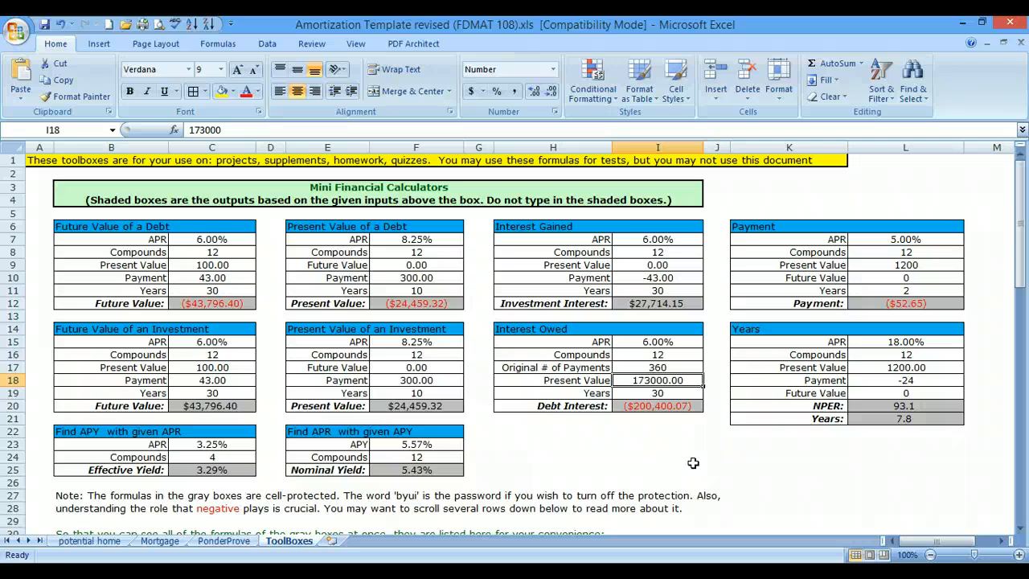
pyautogui.click(159, 541)
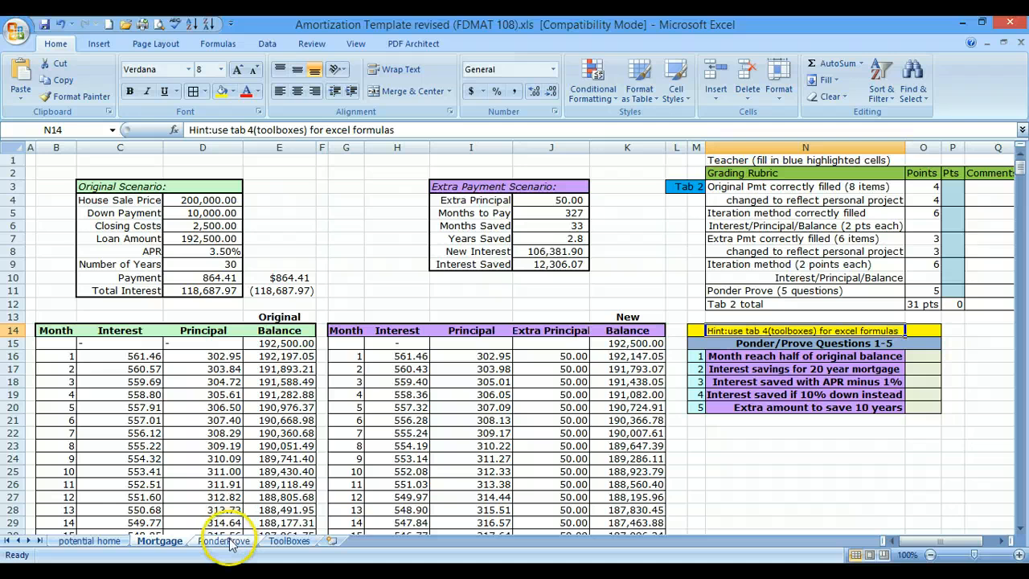
pyautogui.click(300, 543)
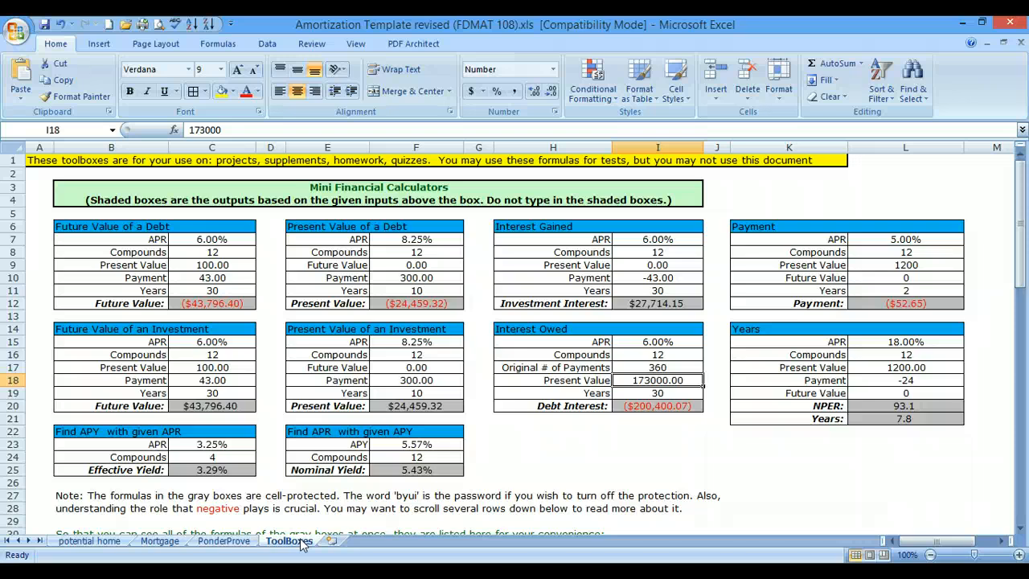
# - Examine the paragraph prompt and answer box on the PonderProve sheet, and revisit the potential home and Mortgage sheets
pyautogui.click(225, 541)
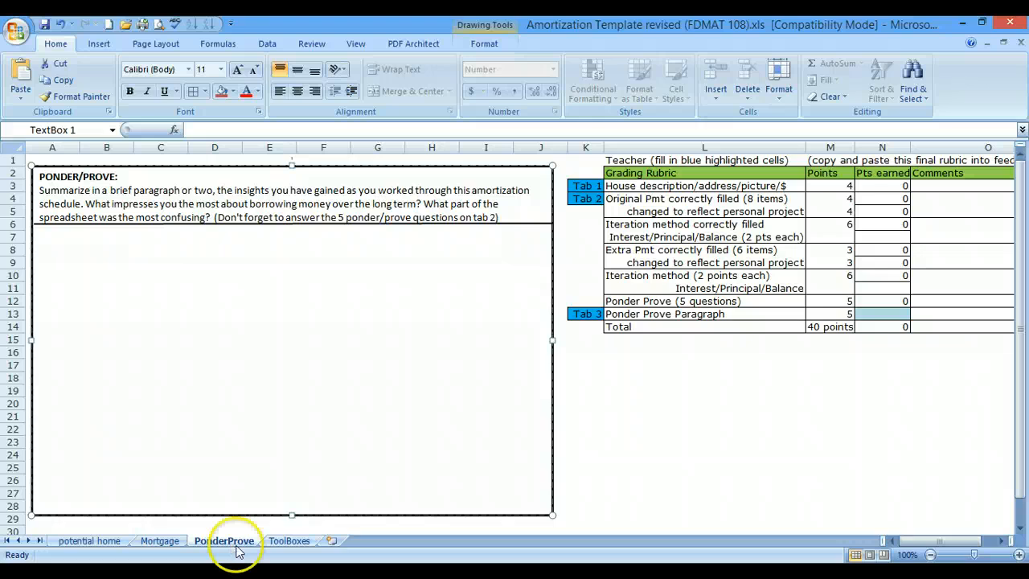
pyautogui.click(45, 243)
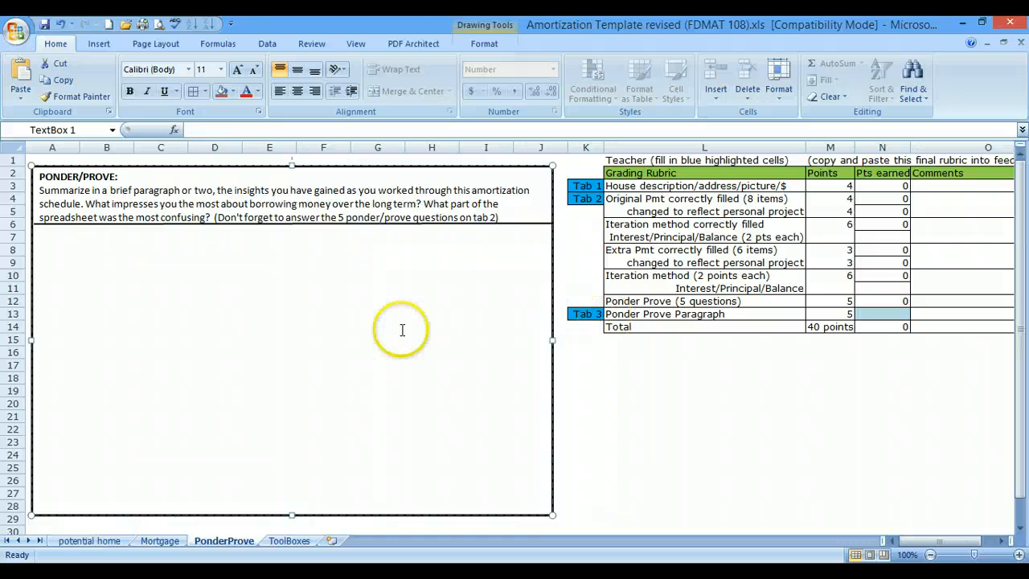
pyautogui.click(107, 541)
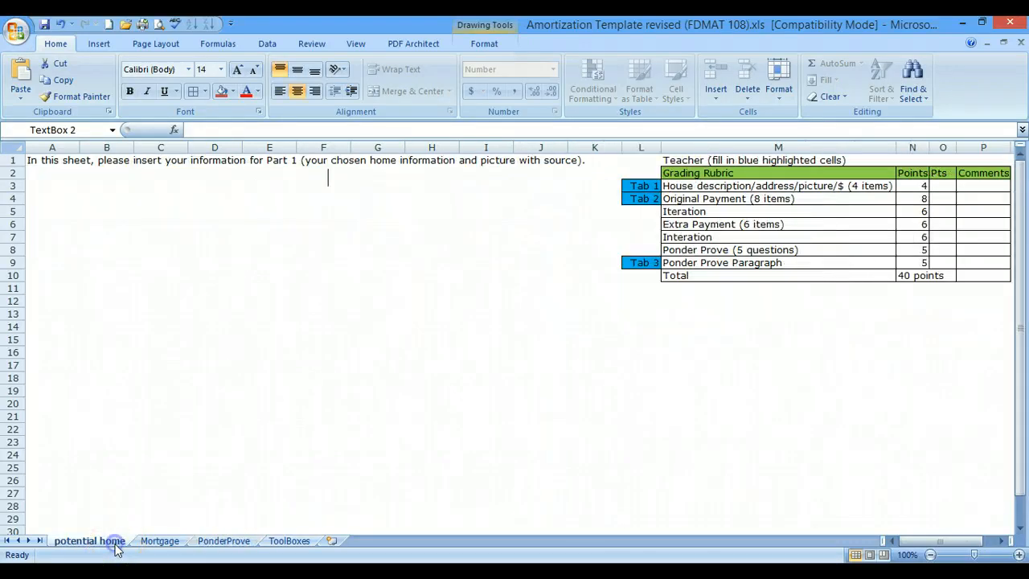
pyautogui.click(160, 541)
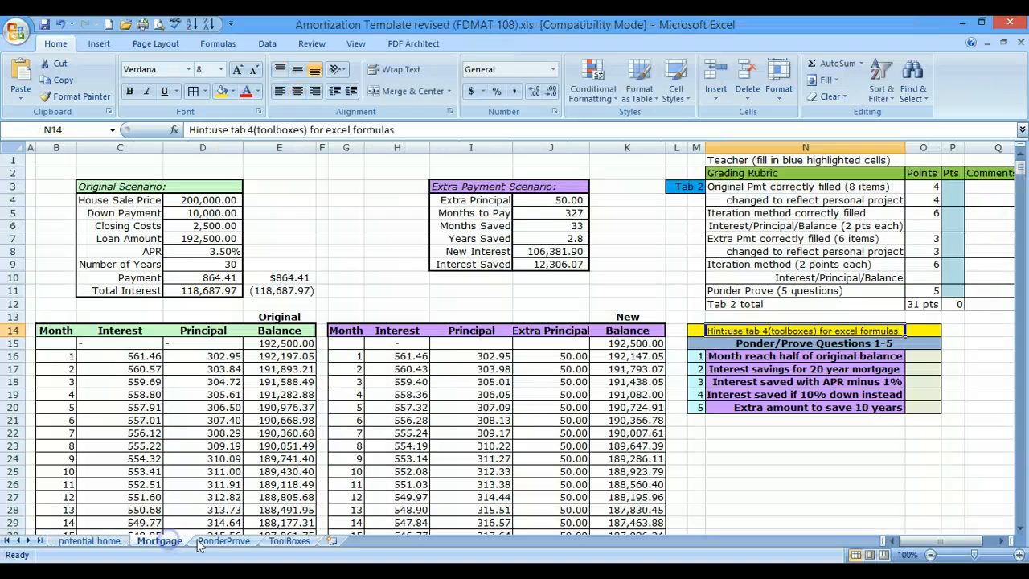
pyautogui.click(217, 541)
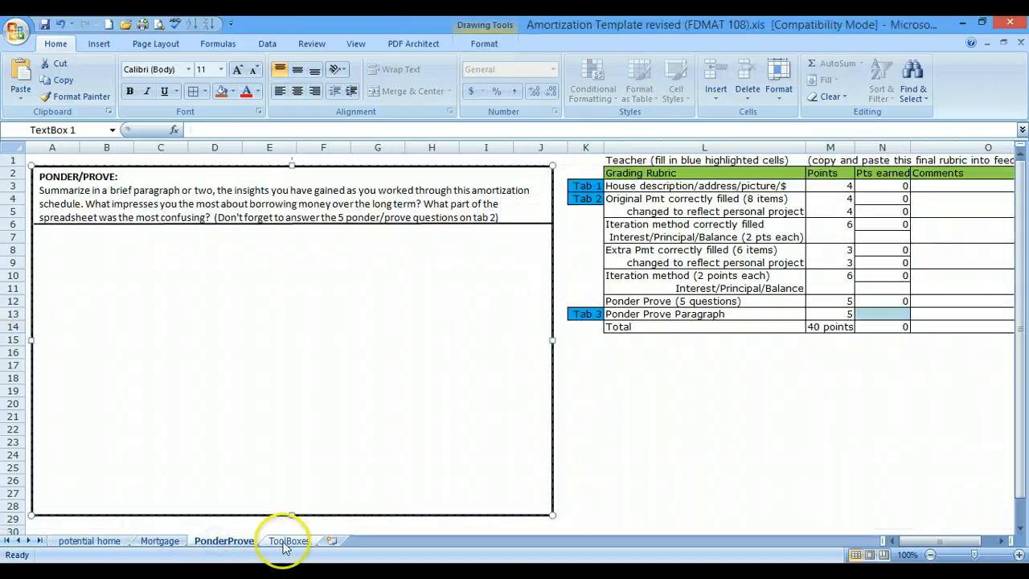